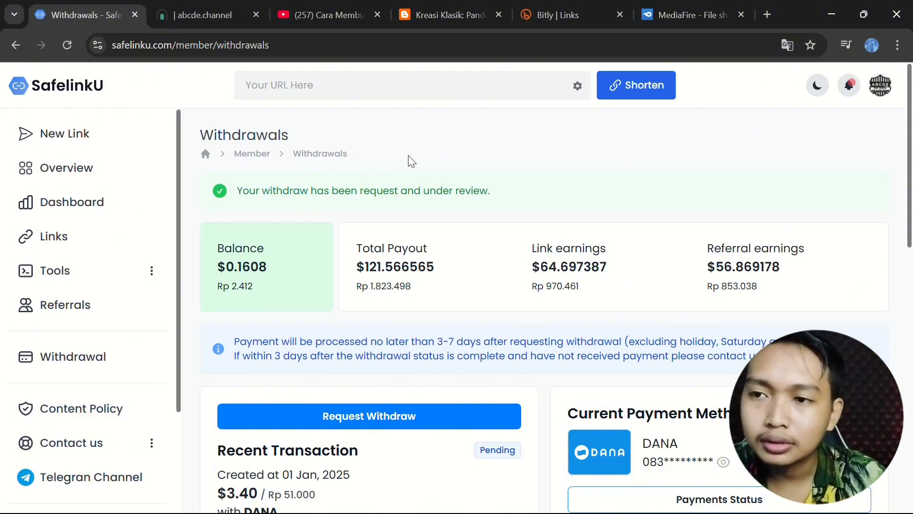
Look through the Polaroid 2R article on the Download Origin Share blog, down to its list of template download links.
{"action": "left_click", "coordinate": [476, 10]}
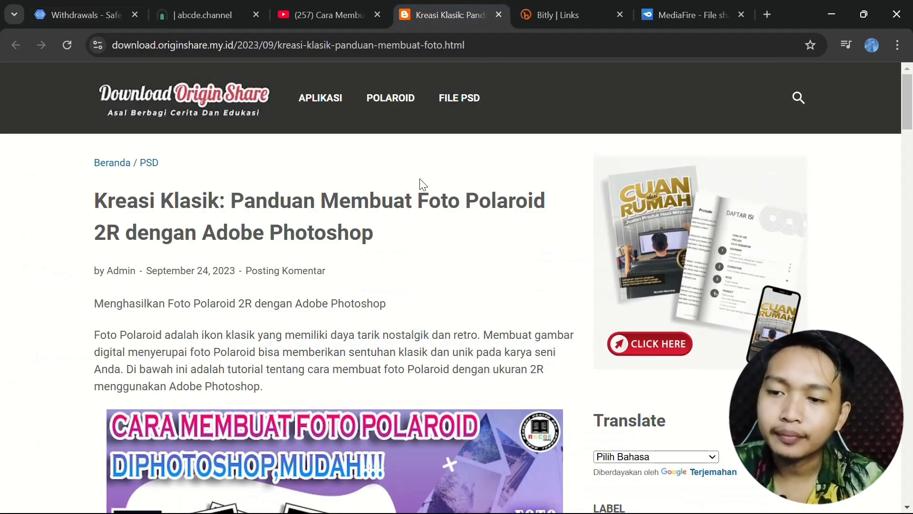
{"action": "scroll", "coordinate": [309, 262], "scroll_direction": "down", "scroll_amount": 6}
{"action": "scroll", "coordinate": [278, 220], "scroll_direction": "up", "scroll_amount": 4}
{"action": "scroll", "coordinate": [345, 305], "scroll_direction": "down", "scroll_amount": 3}
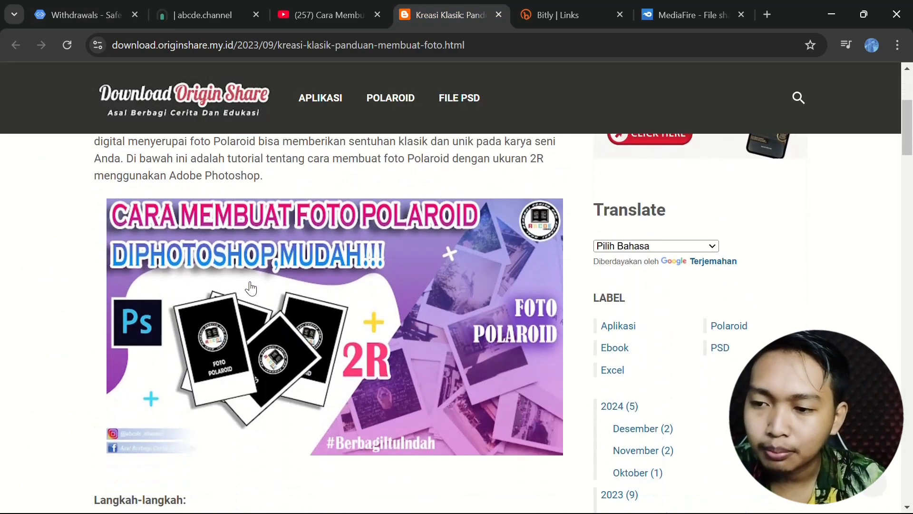
{"action": "scroll", "coordinate": [242, 269], "scroll_direction": "down", "scroll_amount": 15}
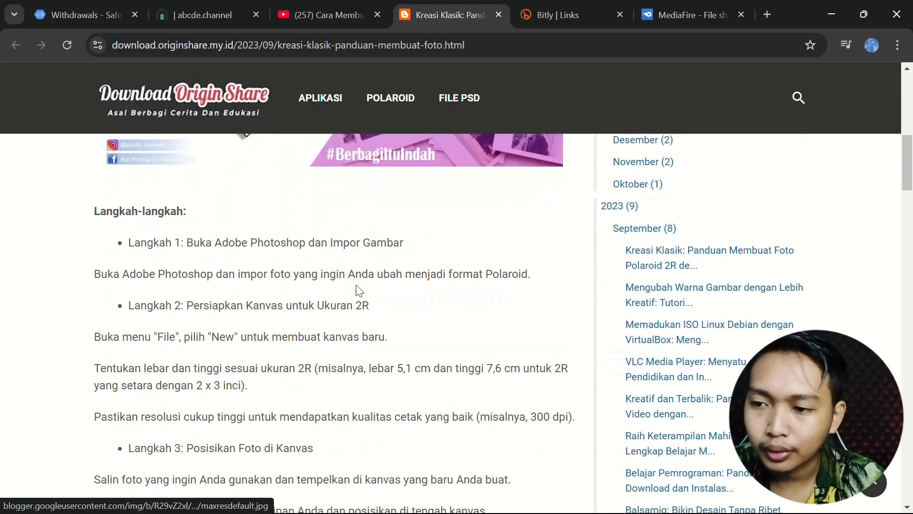
{"action": "scroll", "coordinate": [341, 329], "scroll_direction": "down", "scroll_amount": 3}
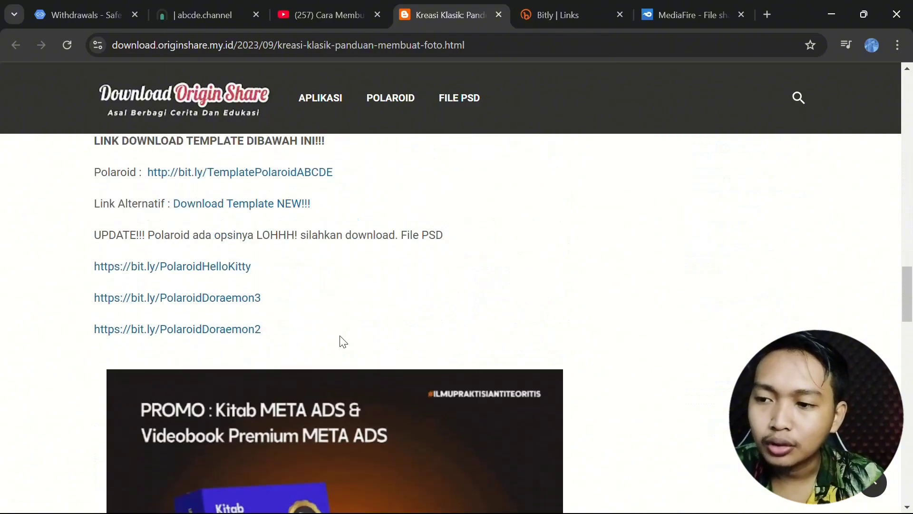
{"action": "scroll", "coordinate": [300, 290], "scroll_direction": "down", "scroll_amount": 1}
{"action": "scroll", "coordinate": [306, 295], "scroll_direction": "down", "scroll_amount": 14}
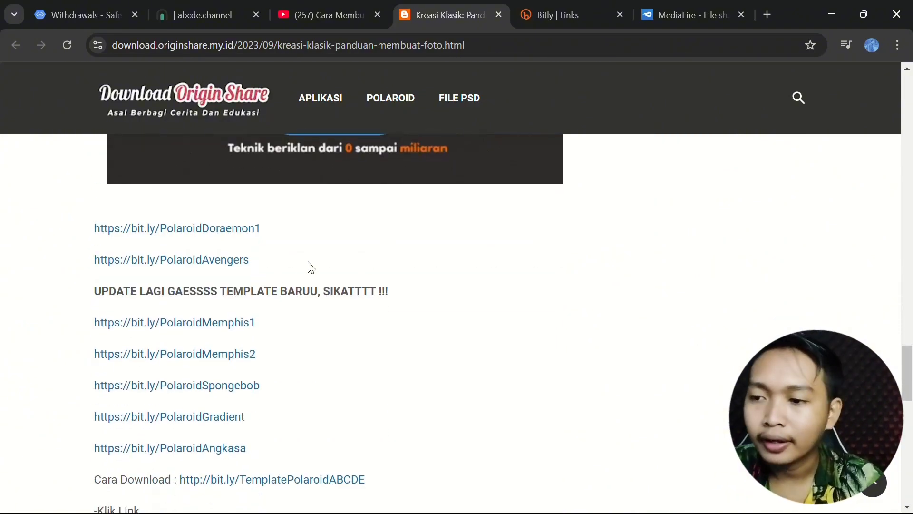
Review the YouTube video "Cara Membuat Foto Polaroid 2R Di Photoshop" and the website download link in its description.
{"action": "left_click", "coordinate": [323, 15]}
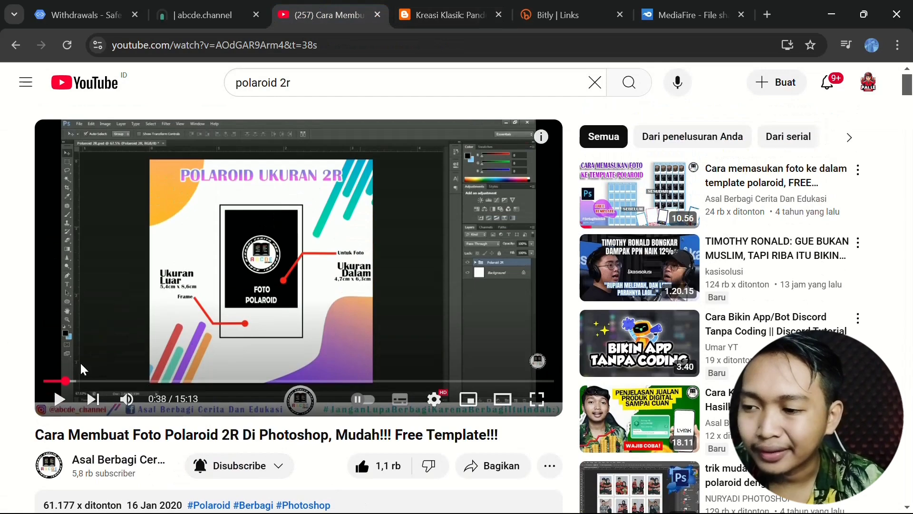
{"action": "scroll", "coordinate": [4, 328], "scroll_direction": "down", "scroll_amount": 2}
{"action": "scroll", "coordinate": [5, 328], "scroll_direction": "up", "scroll_amount": 2}
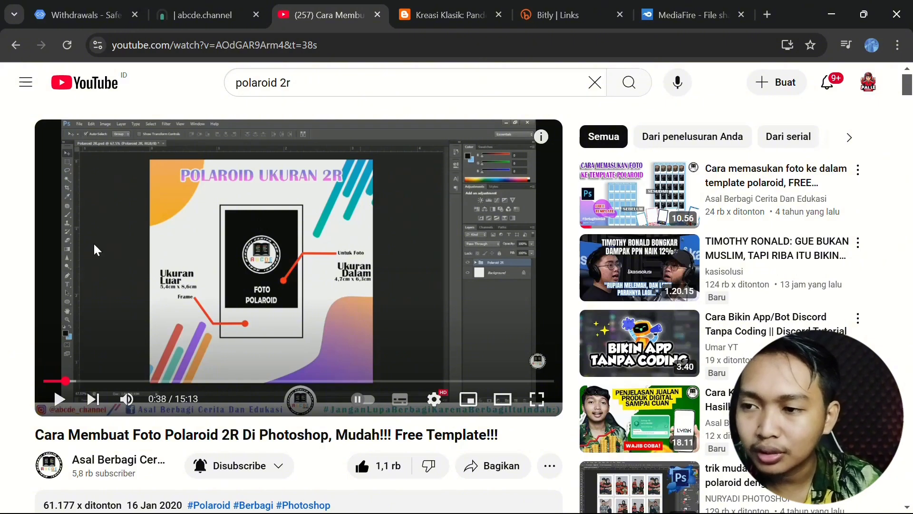
{"action": "scroll", "coordinate": [276, 322], "scroll_direction": "down", "scroll_amount": 1}
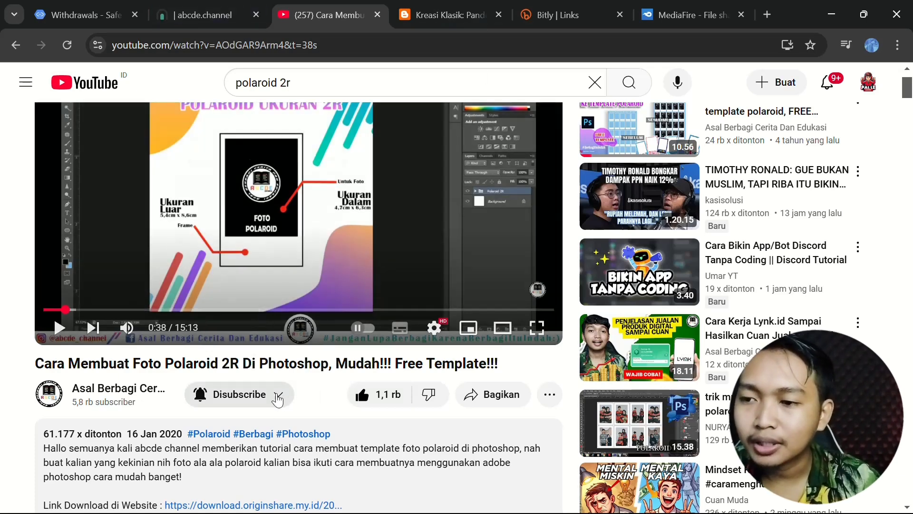
{"action": "scroll", "coordinate": [245, 381], "scroll_direction": "down", "scroll_amount": 1}
{"action": "scroll", "coordinate": [245, 367], "scroll_direction": "down", "scroll_amount": 3}
{"action": "scroll", "coordinate": [175, 307], "scroll_direction": "up", "scroll_amount": 3}
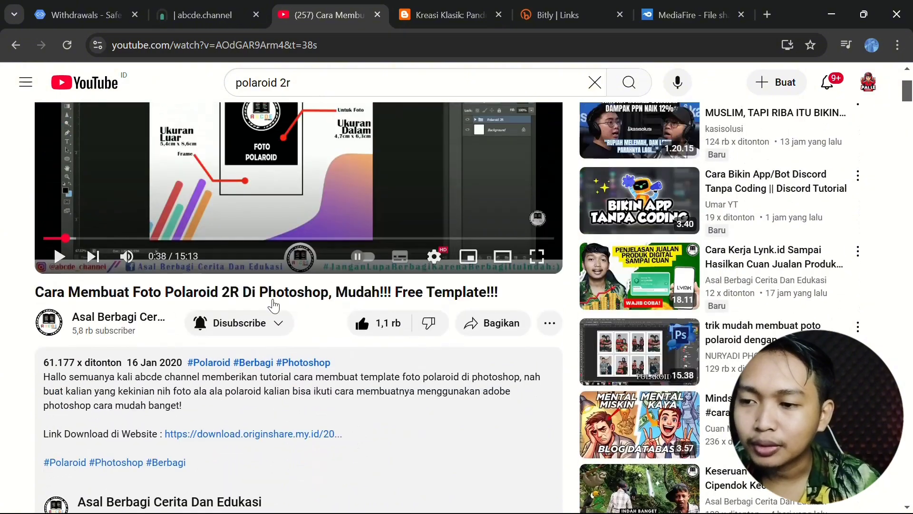
Browse the shared files in MediaFire's Berbagi folder and preview Hasil Poster.jpg, closing the preview when done.
{"action": "left_click", "coordinate": [685, 15]}
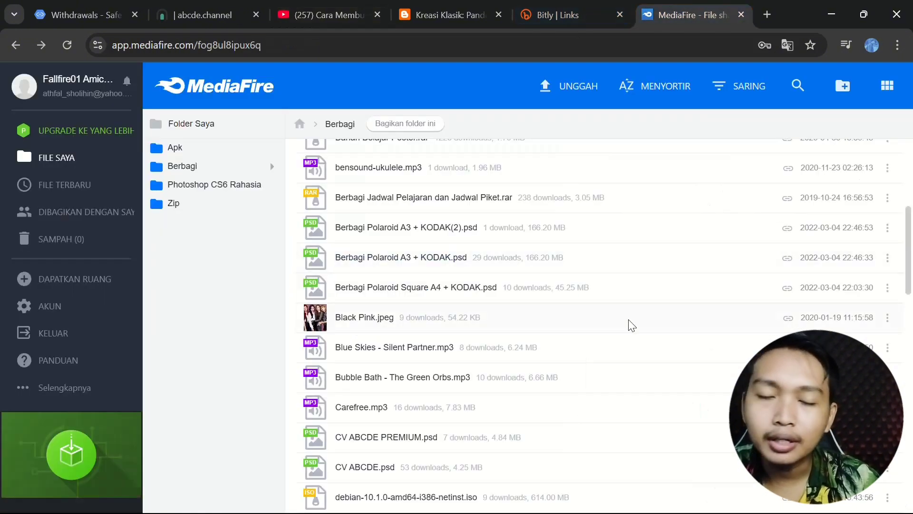
{"action": "scroll", "coordinate": [530, 283], "scroll_direction": "up", "scroll_amount": 3}
{"action": "scroll", "coordinate": [461, 295], "scroll_direction": "down", "scroll_amount": 9}
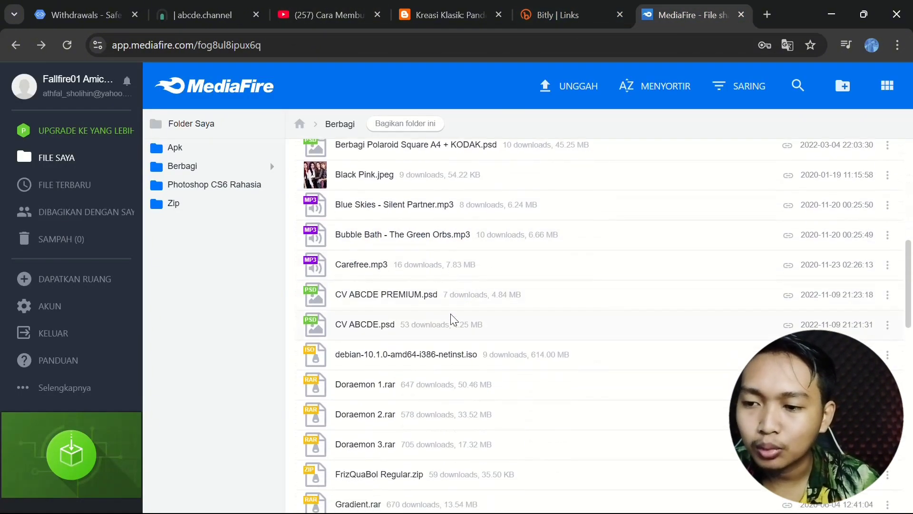
{"action": "scroll", "coordinate": [451, 328], "scroll_direction": "down", "scroll_amount": 3}
{"action": "left_click", "coordinate": [364, 323]}
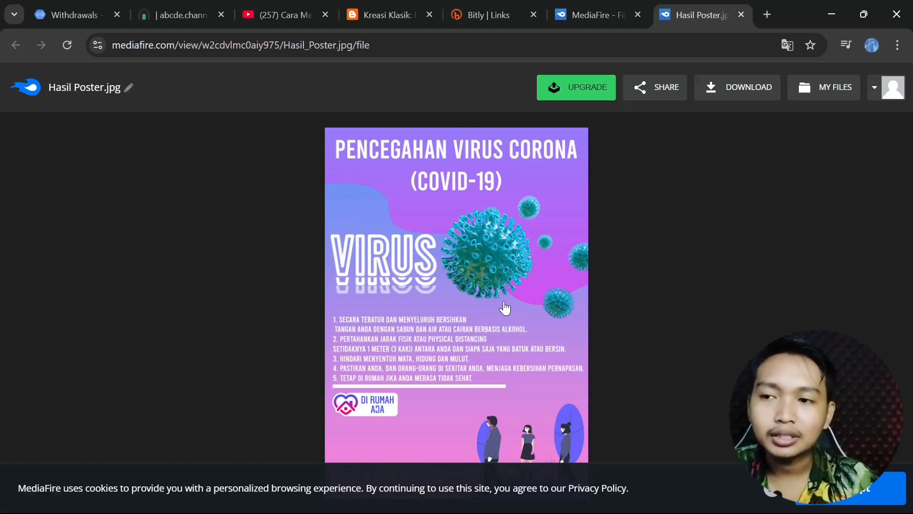
{"action": "left_click", "coordinate": [741, 14]}
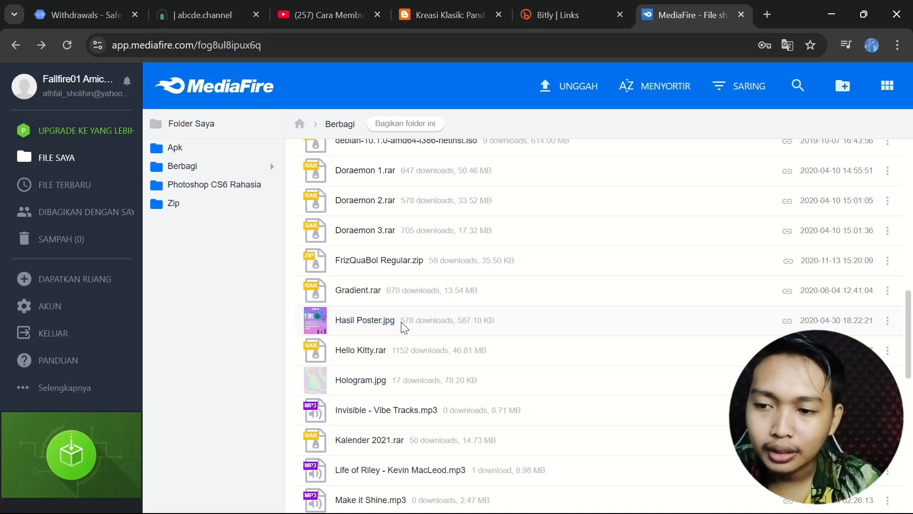
{"action": "left_click_drag", "start_coordinate": [402, 322], "coordinate": [409, 321]}
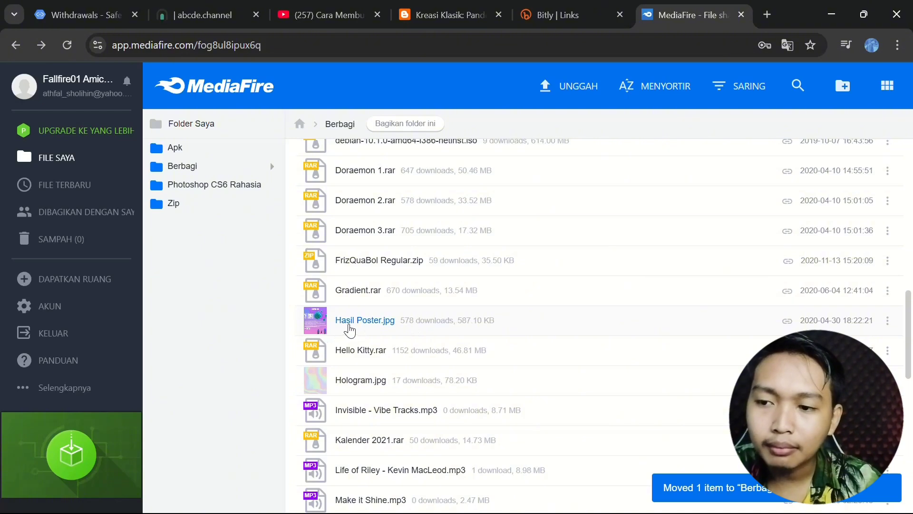
{"action": "left_click", "coordinate": [349, 325]}
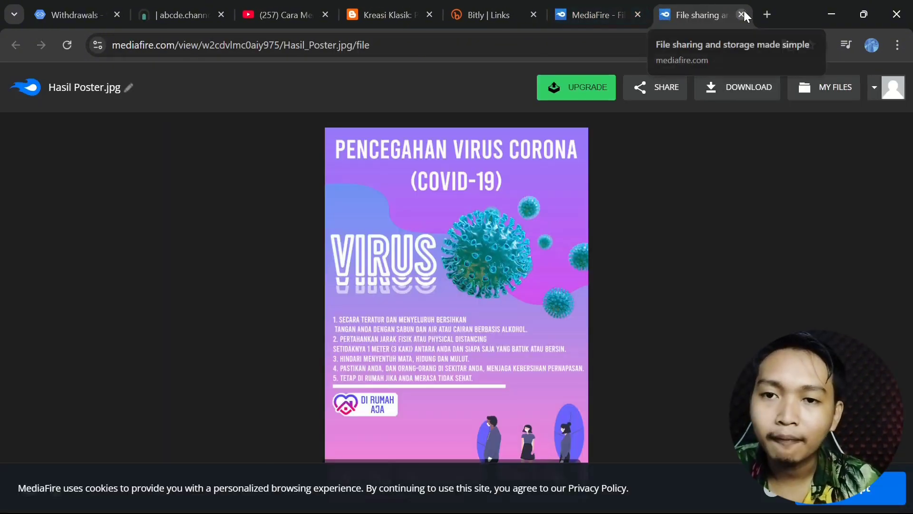
{"action": "key", "text": "ctrl+w"}
Switch to YouTube and search for "cara buat poster covid asal berbagi cerita dan edukasi".
{"action": "left_click", "coordinate": [350, 8]}
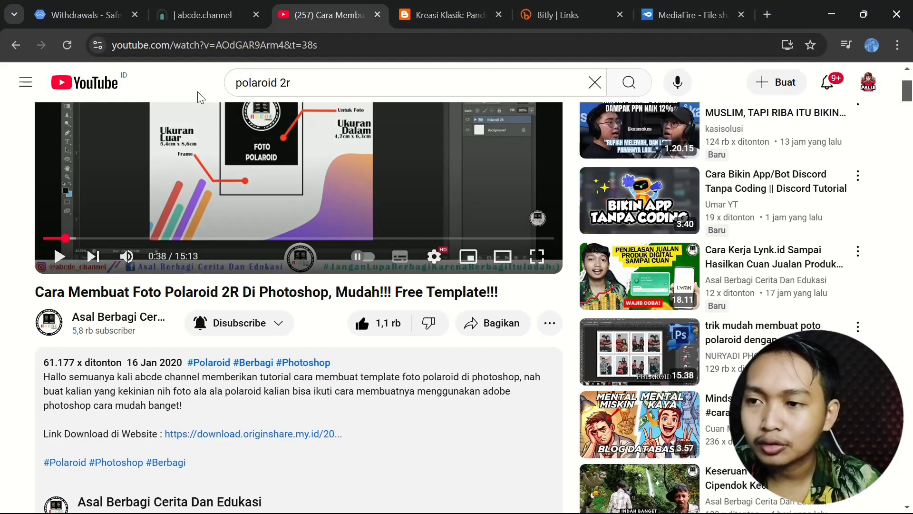
{"action": "left_click", "coordinate": [269, 91]}
{"action": "key", "text": "ctrl+a"}
{"action": "type", "text": "ca"}
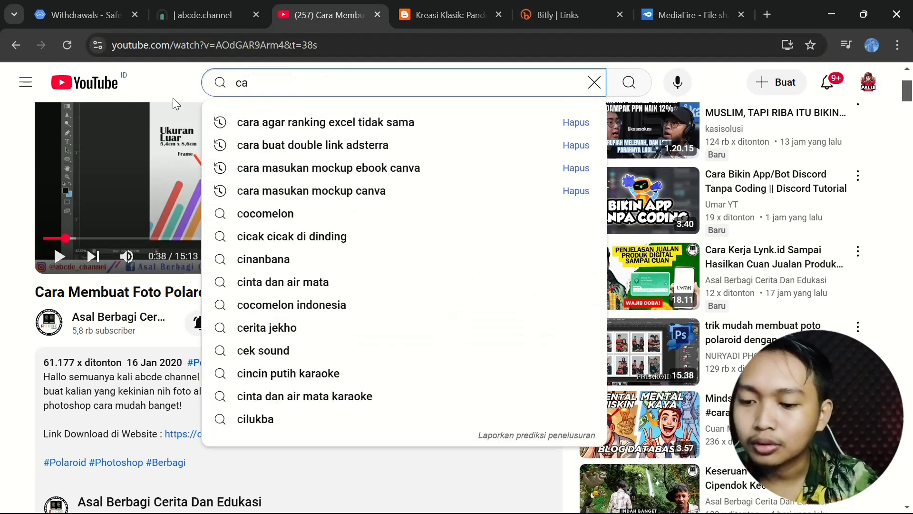
{"action": "type", "text": "ra buat poster "}
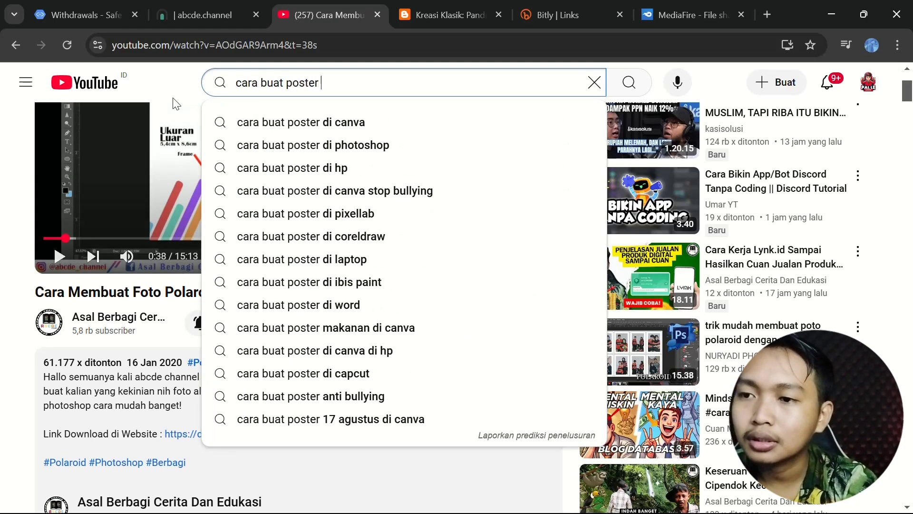
{"action": "type", "text": "covi"}
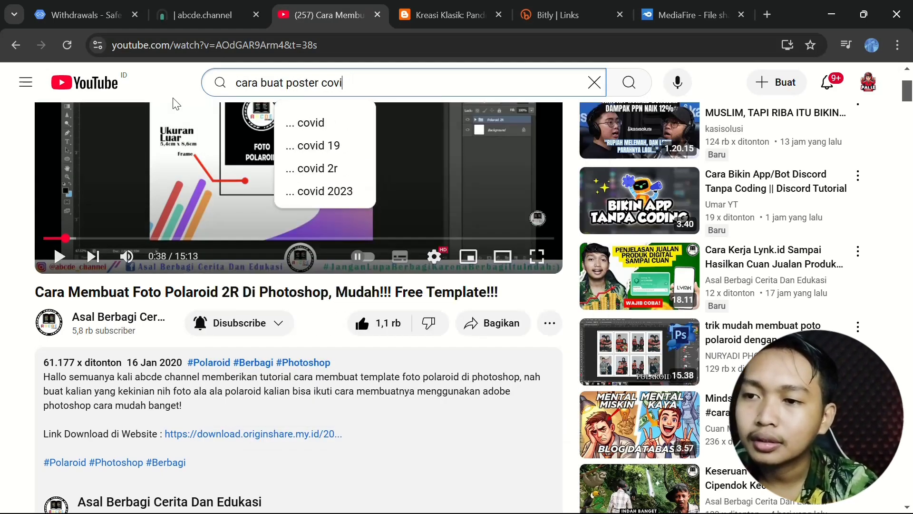
{"action": "type", "text": "d asalberb"}
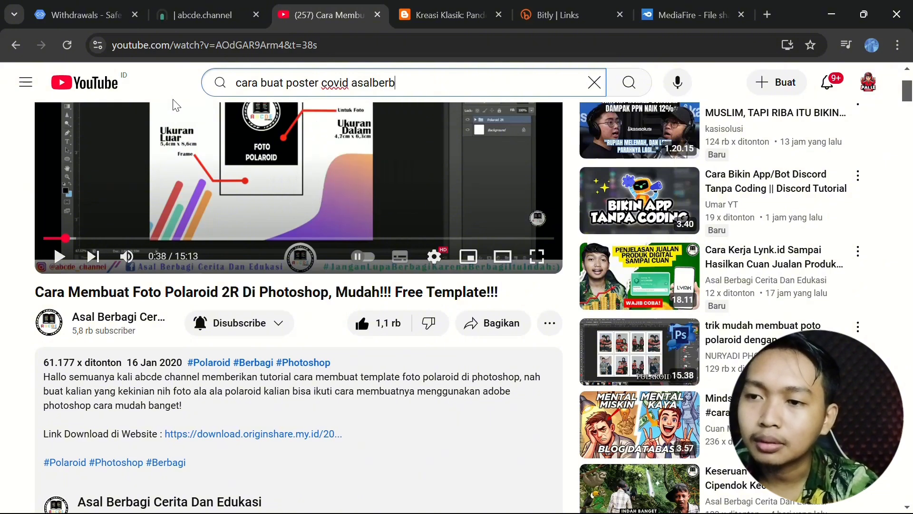
{"action": "key", "text": "BackSpace"}
{"action": "key", "text": "BackSpace"}
{"action": "key", "text": "BackSpace"}
{"action": "type", "text": "berbag"}
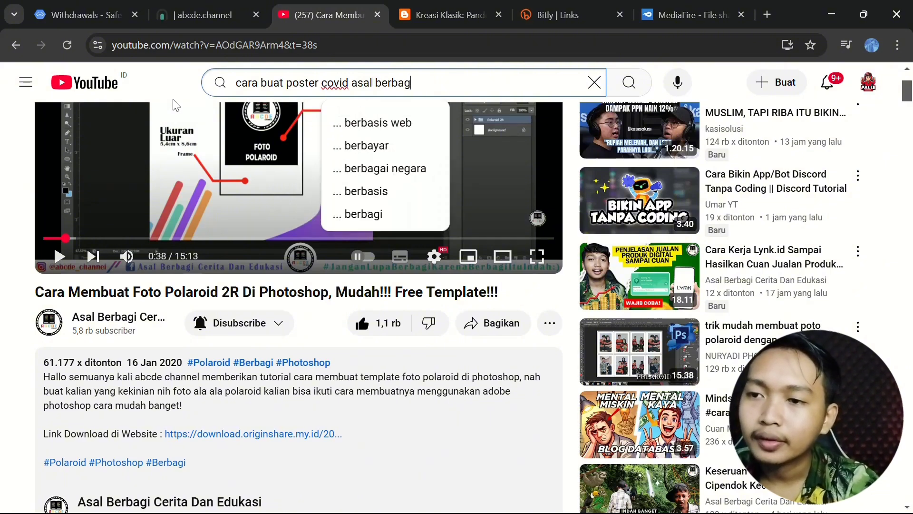
{"action": "type", "text": "i cerita da"}
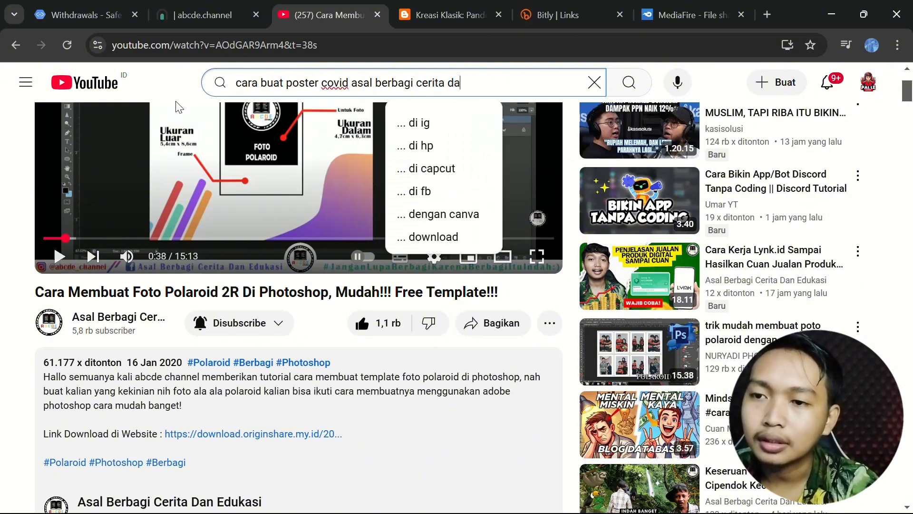
{"action": "type", "text": "n edukasi"}
{"action": "key", "text": "Return"}
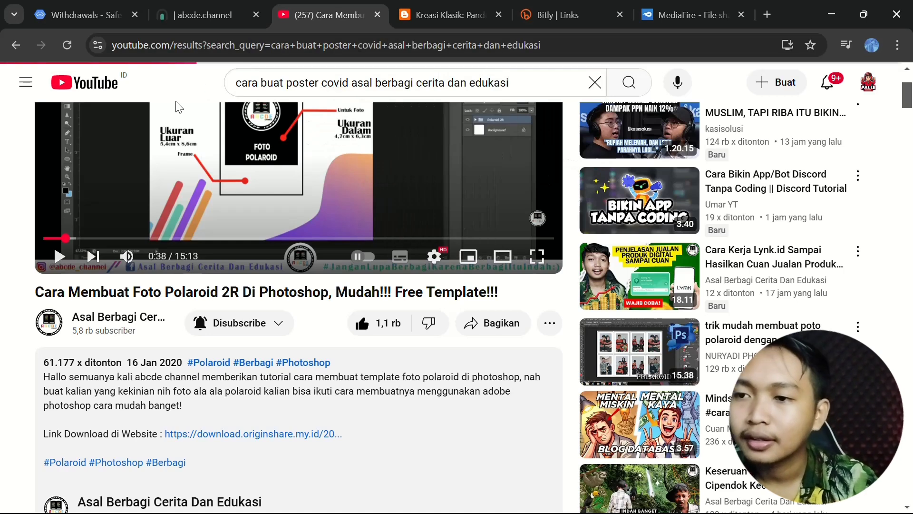
Open the video "Cara membuat poster info grafis dengan photoshop, MUDAH!!!" from the search results and pause playback.
{"action": "scroll", "coordinate": [381, 265], "scroll_direction": "down", "scroll_amount": 3}
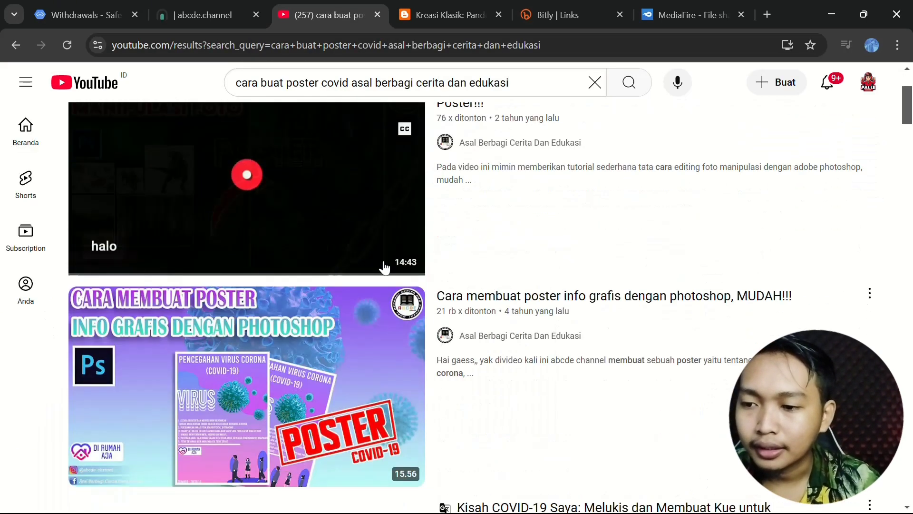
{"action": "scroll", "coordinate": [360, 343], "scroll_direction": "down", "scroll_amount": 2}
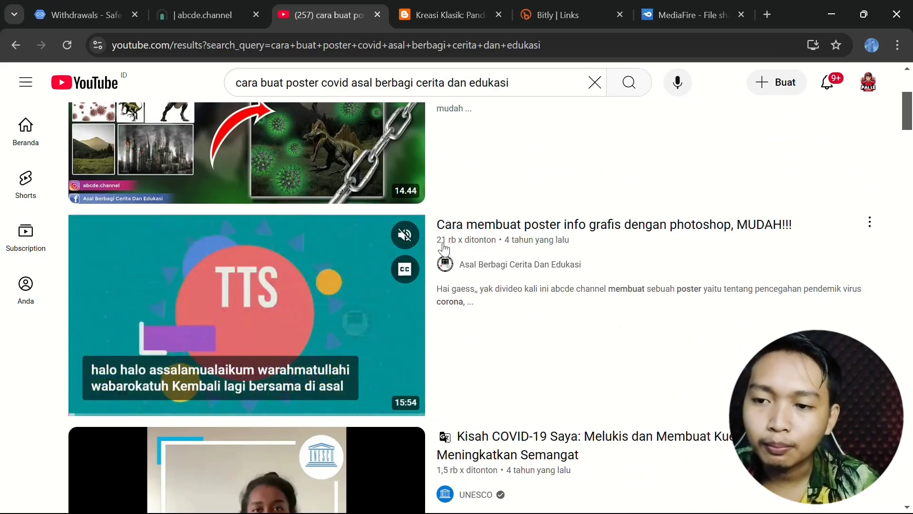
{"action": "left_click", "coordinate": [445, 248]}
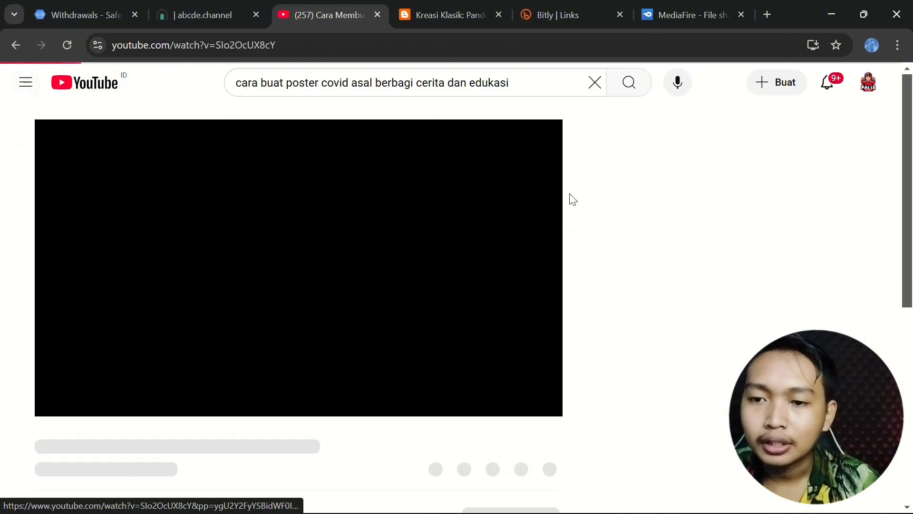
{"action": "left_click", "coordinate": [59, 398]}
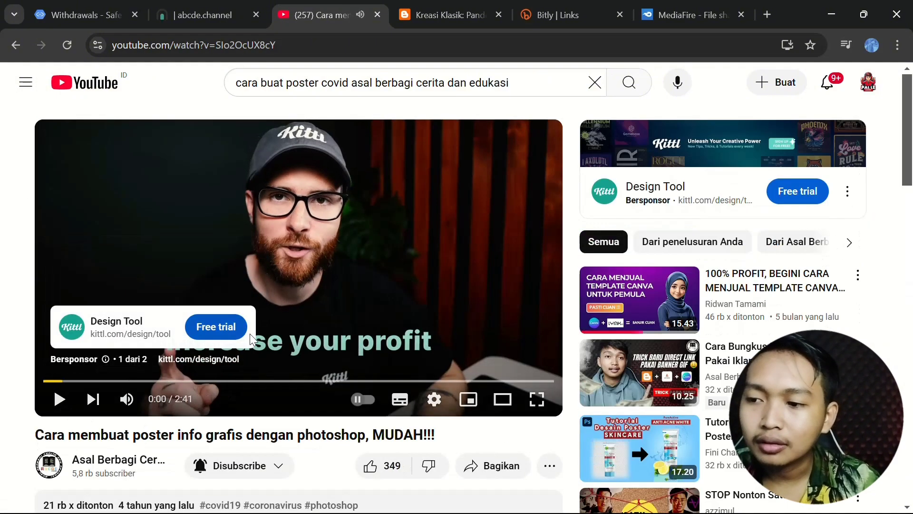
Expand the poster video's description to show its full list of download links.
{"action": "scroll", "coordinate": [380, 295], "scroll_direction": "down", "scroll_amount": 5}
{"action": "left_click", "coordinate": [342, 322]}
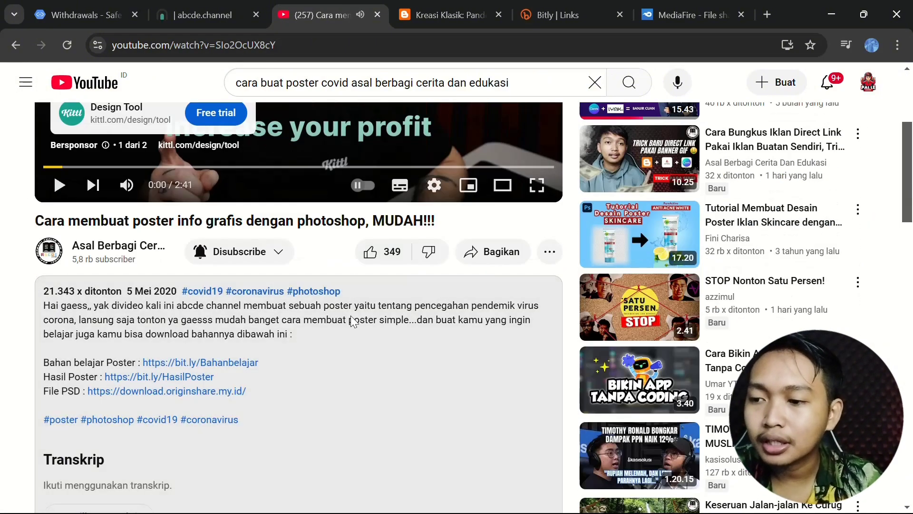
{"action": "scroll", "coordinate": [335, 306], "scroll_direction": "down", "scroll_amount": 2}
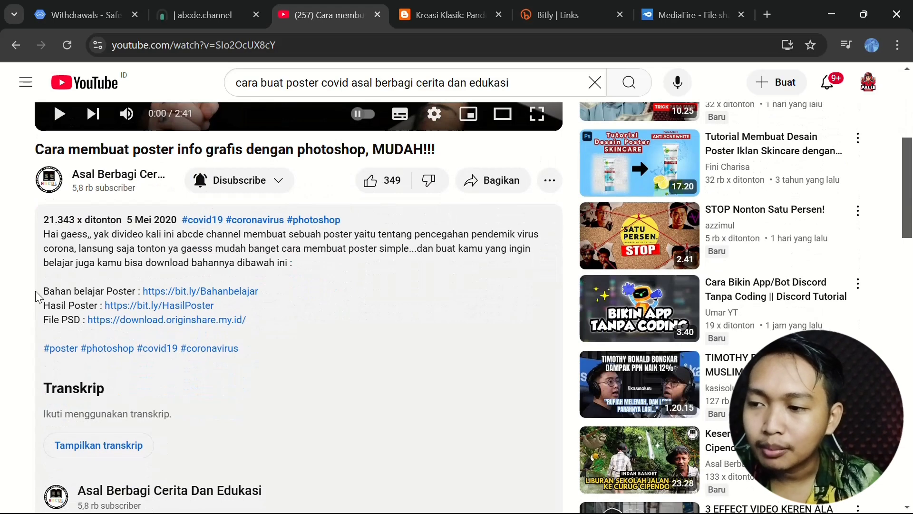
Examine the "Bahan belajar Poster" bit.ly link in the description, check the MediaFire file list, and return to the video.
{"action": "left_click_drag", "start_coordinate": [36, 292], "coordinate": [308, 292]}
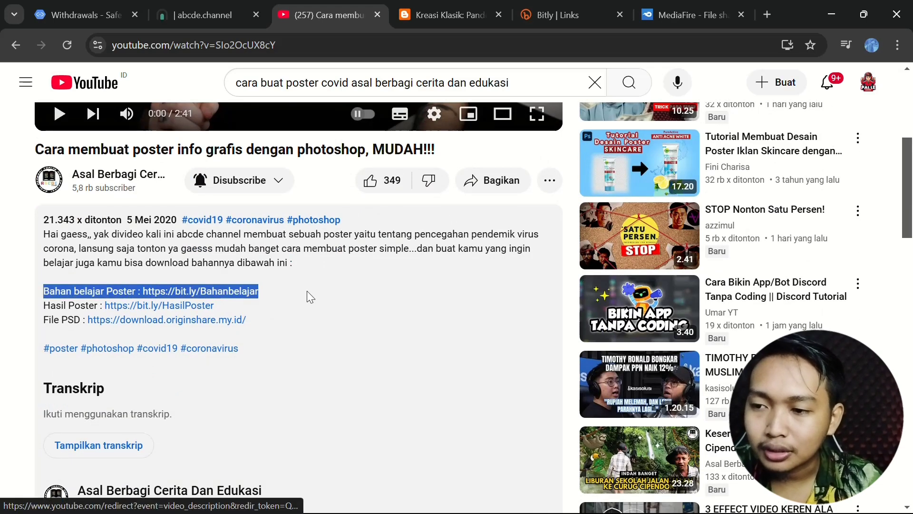
{"action": "left_click", "coordinate": [293, 274]}
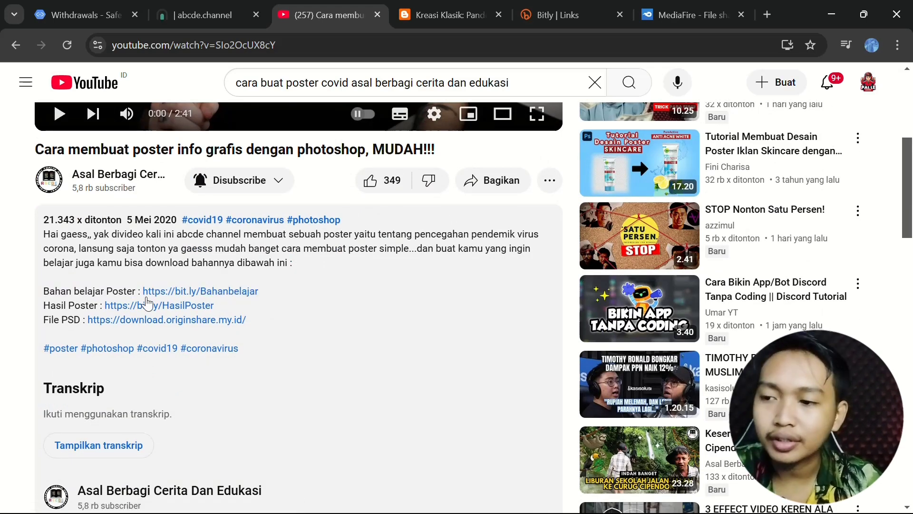
{"action": "left_click_drag", "start_coordinate": [311, 292], "coordinate": [142, 291]}
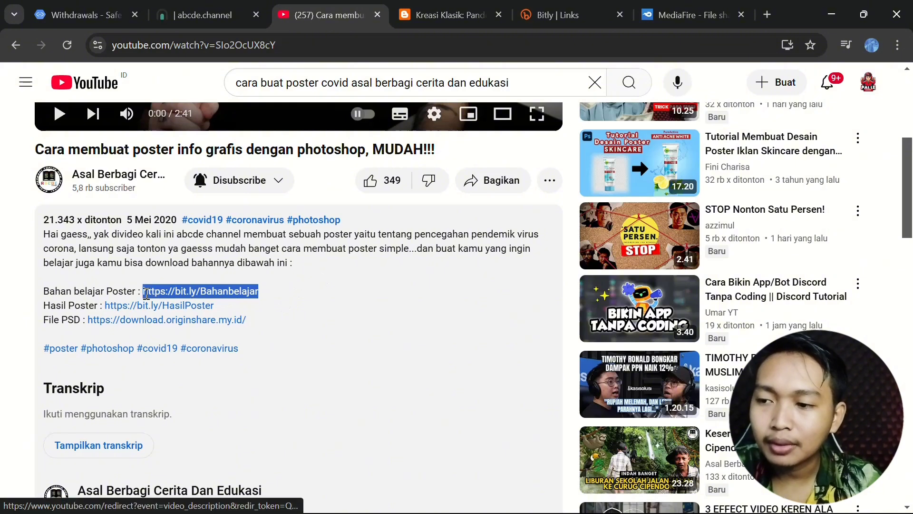
{"action": "left_click", "coordinate": [294, 267]}
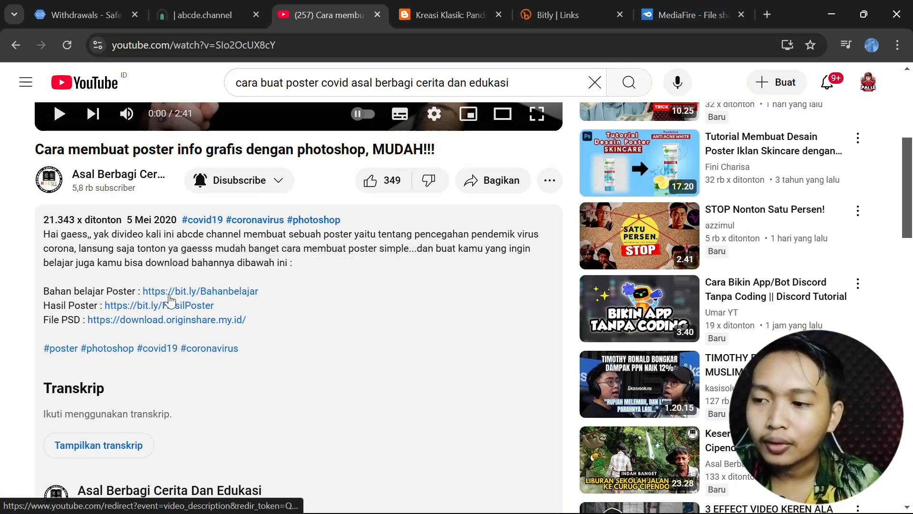
{"action": "left_click", "coordinate": [731, 6]}
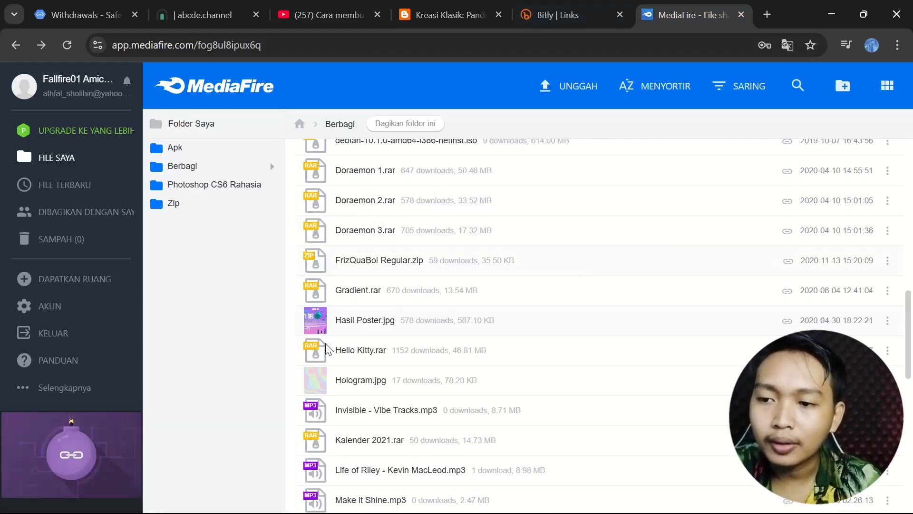
{"action": "left_click", "coordinate": [343, 12]}
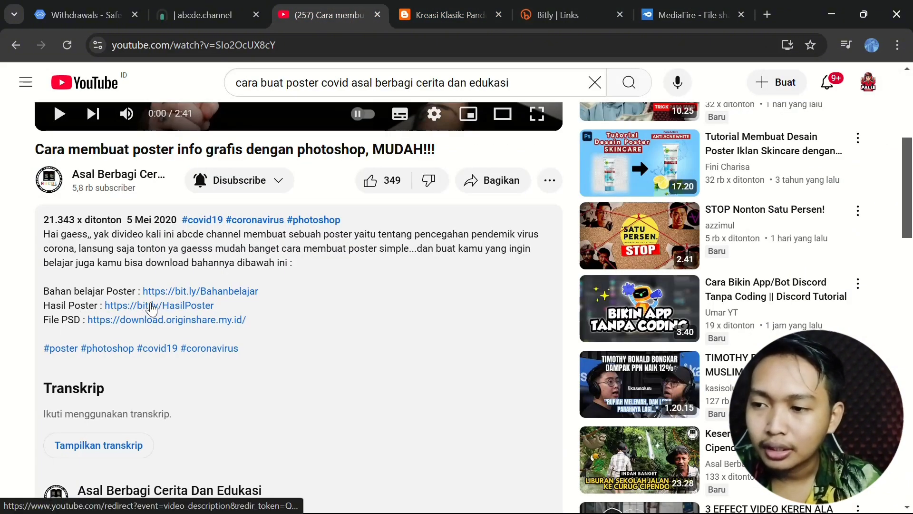
Check the "Hasil Poster" bit.ly link from the video description, and copy the share link of Hasil Poster.jpg in MediaFire.
{"action": "left_click", "coordinate": [155, 310]}
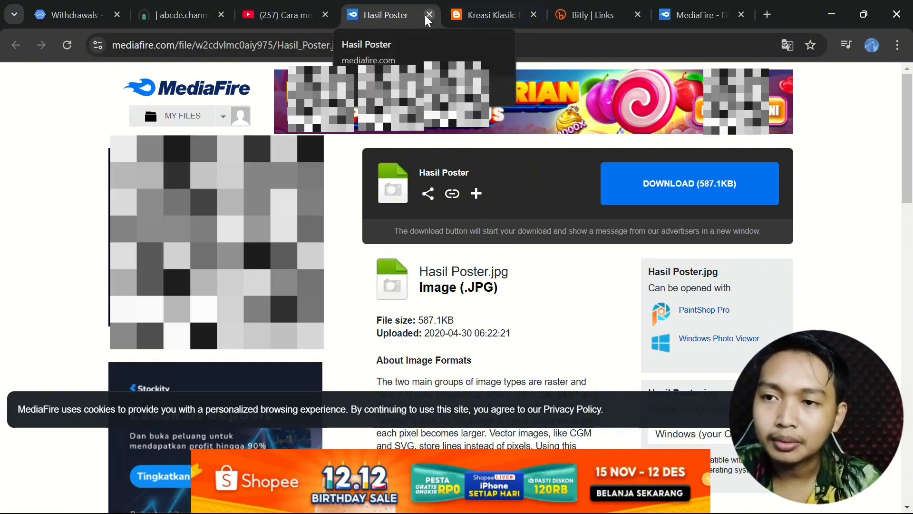
{"action": "left_click", "coordinate": [429, 16]}
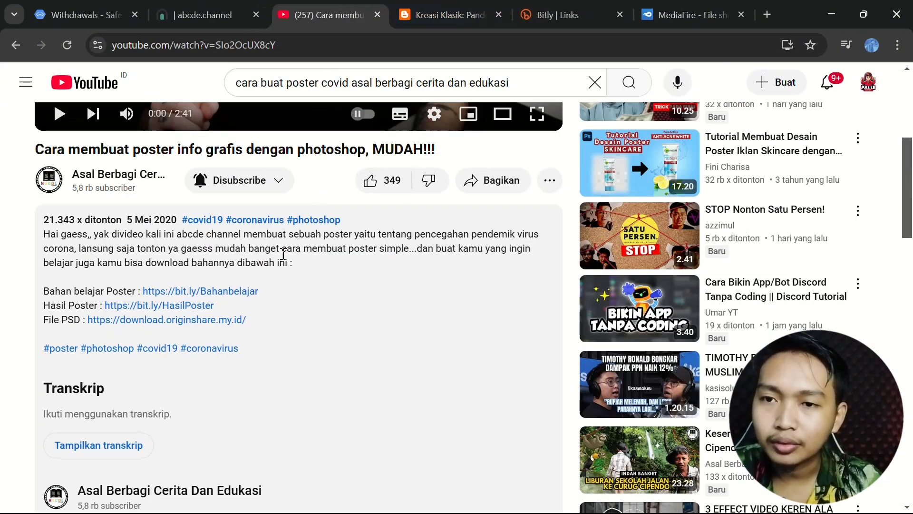
{"action": "left_click", "coordinate": [697, 14]}
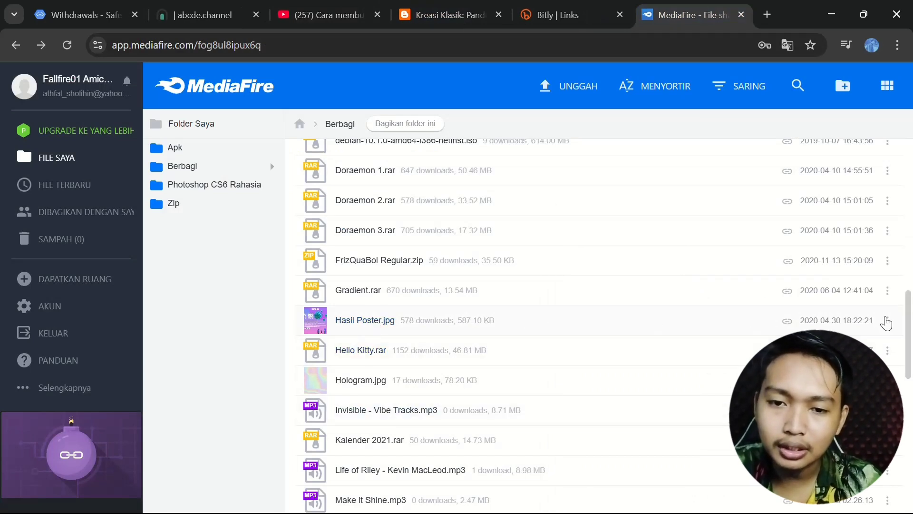
{"action": "left_click", "coordinate": [887, 321]}
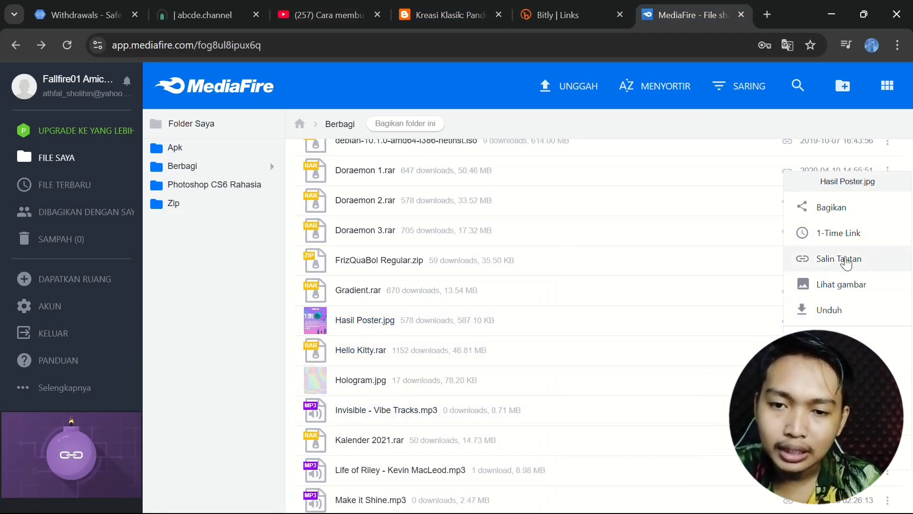
{"action": "left_click", "coordinate": [848, 262]}
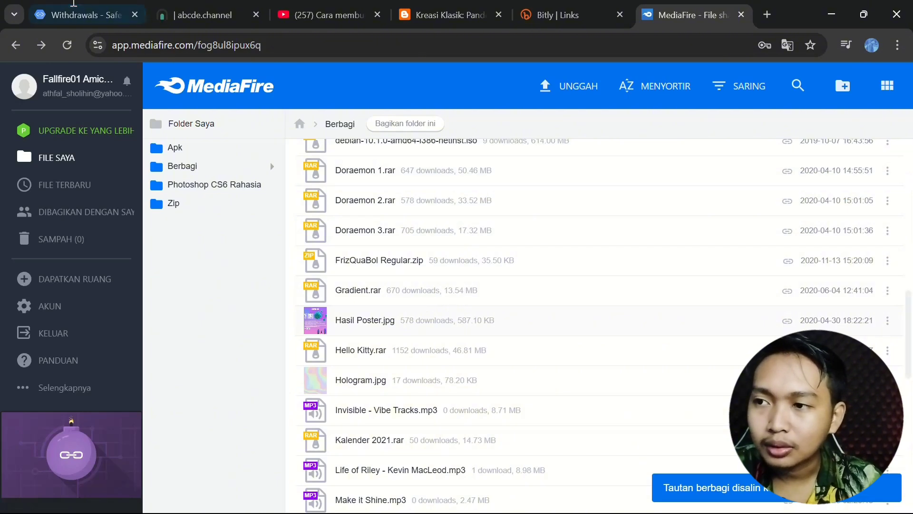
Switch to SafelinkU, shorten the copied MediaFire link of Hasil_Poster.jpg, and copy the resulting short link.
{"action": "left_click", "coordinate": [92, 11]}
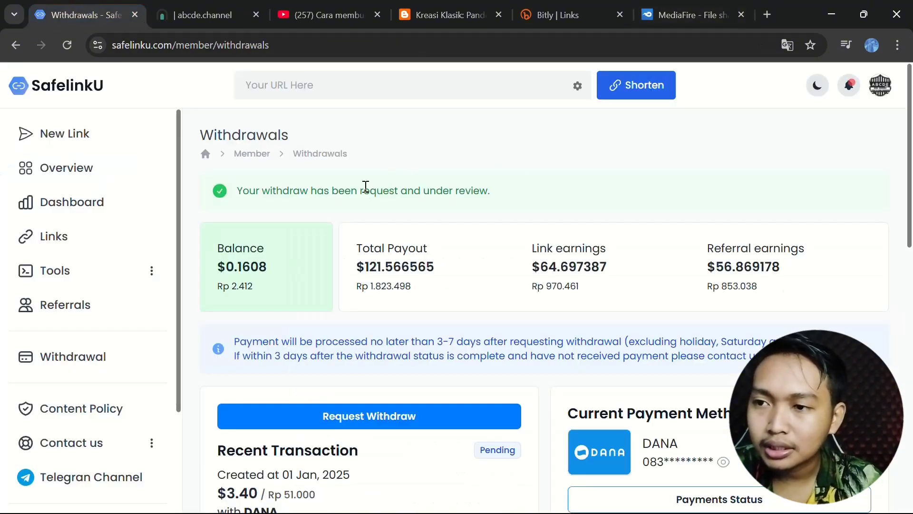
{"action": "left_click", "coordinate": [324, 84]}
{"action": "type", "text": "https://www.mediafire.com/view/w2cdvlmc0aiy975/Hasil_Poster.jpg/file"}
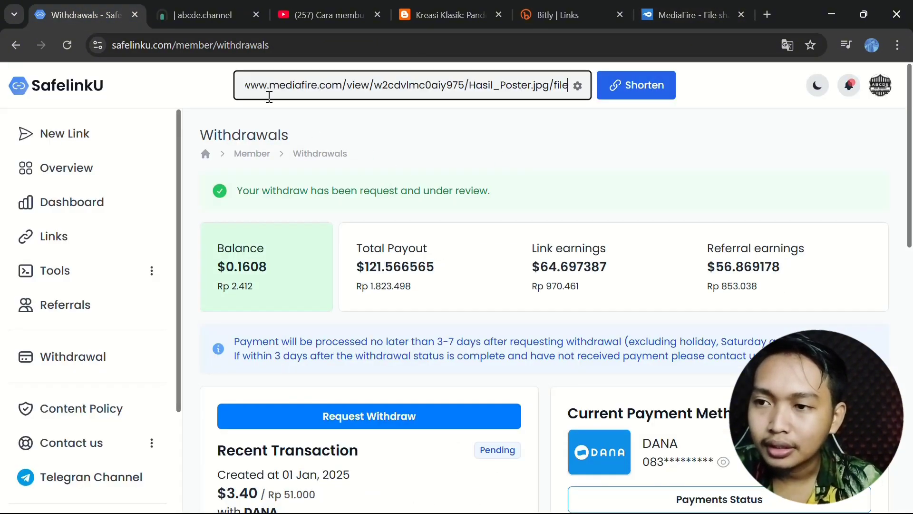
{"action": "key", "text": "ctrl+z"}
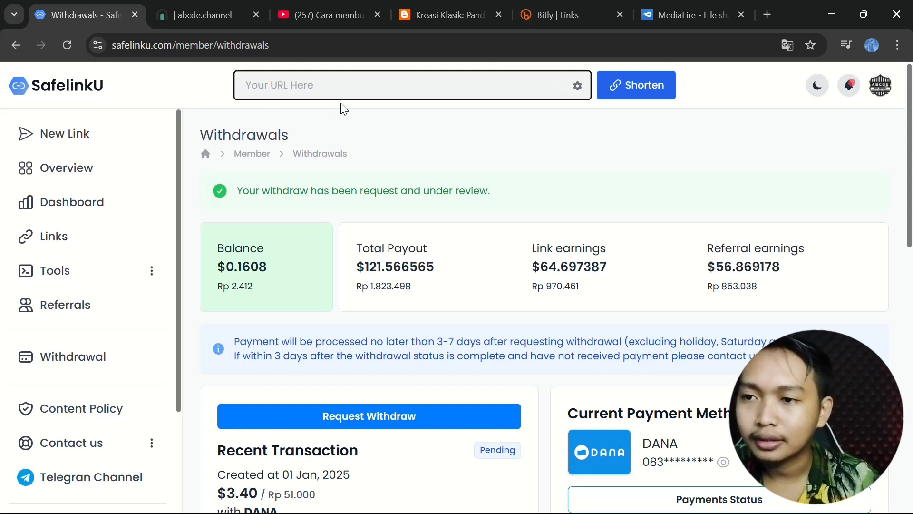
{"action": "key", "text": "ctrl+v"}
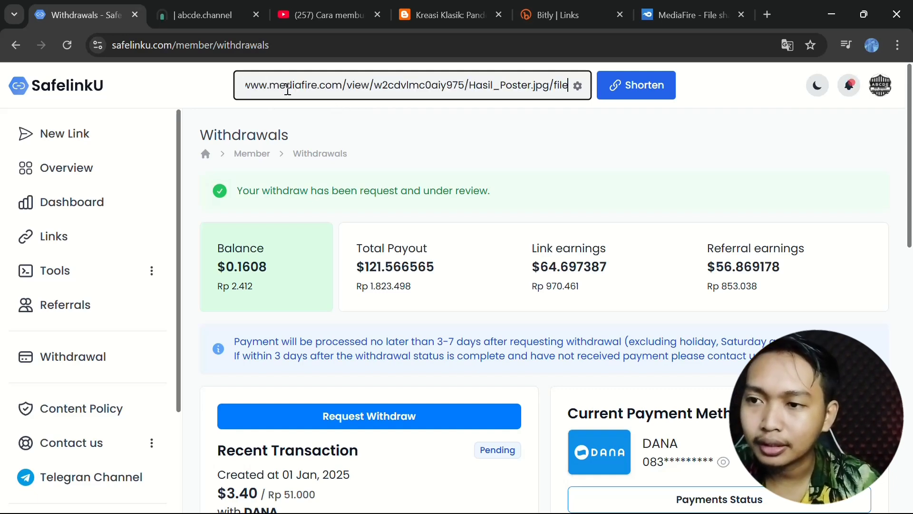
{"action": "left_click", "coordinate": [616, 84]}
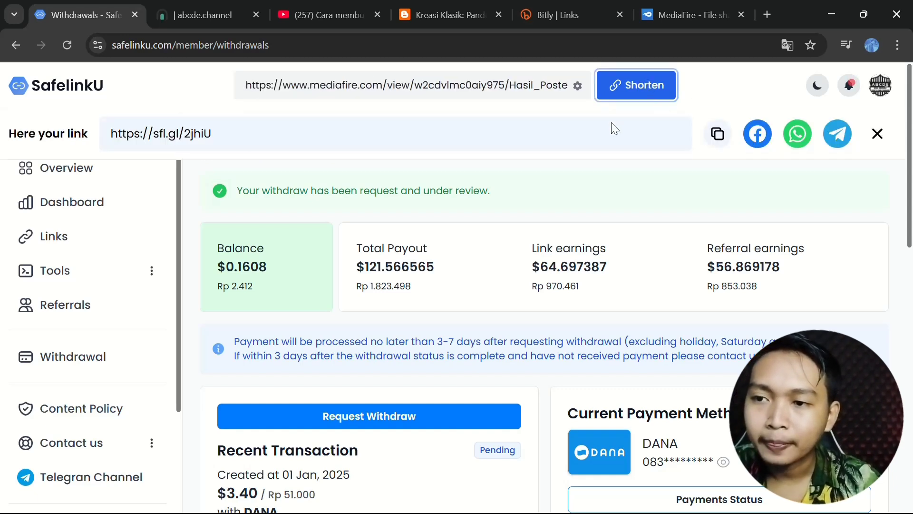
{"action": "left_click_drag", "start_coordinate": [104, 135], "coordinate": [213, 142]}
{"action": "left_click", "coordinate": [717, 134]}
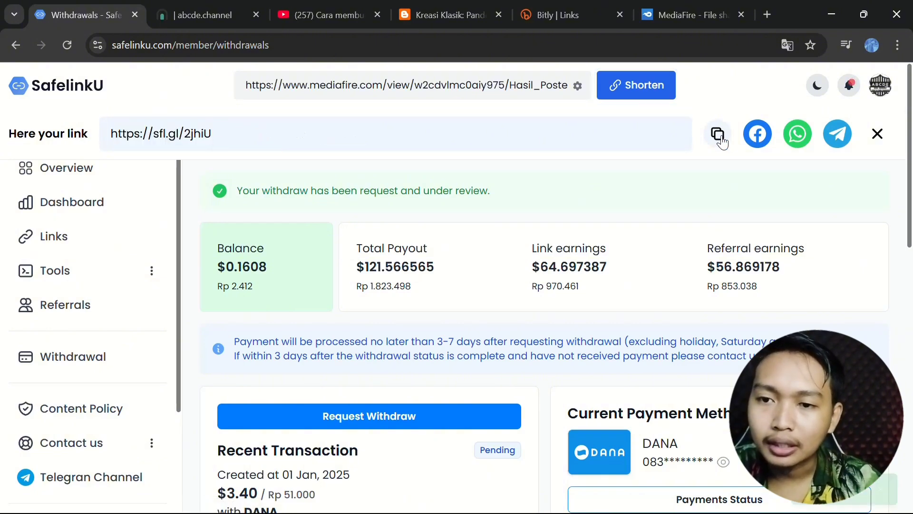
Open the SafelinkU links list and highlight the short link of the newest entry, made for the MediaFire file.
{"action": "left_click", "coordinate": [81, 247]}
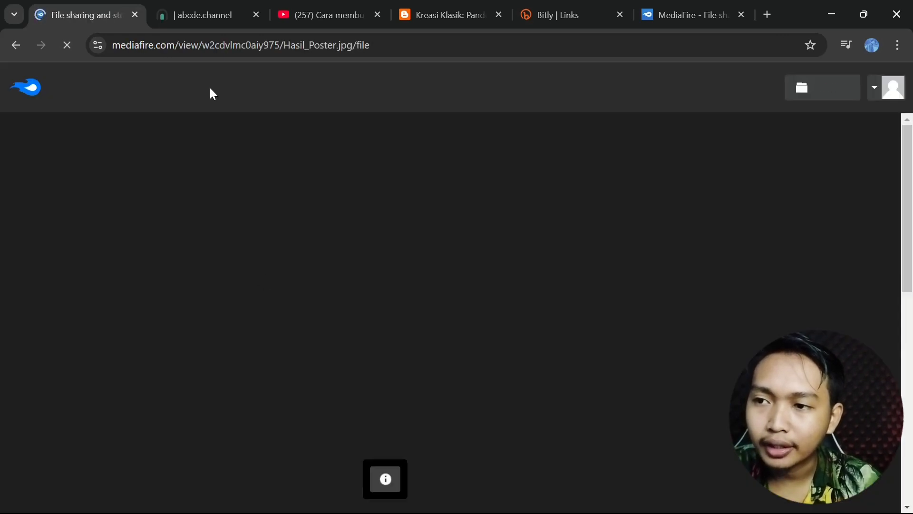
{"action": "left_click", "coordinate": [15, 45]}
{"action": "scroll", "coordinate": [311, 321], "scroll_direction": "down", "scroll_amount": 2}
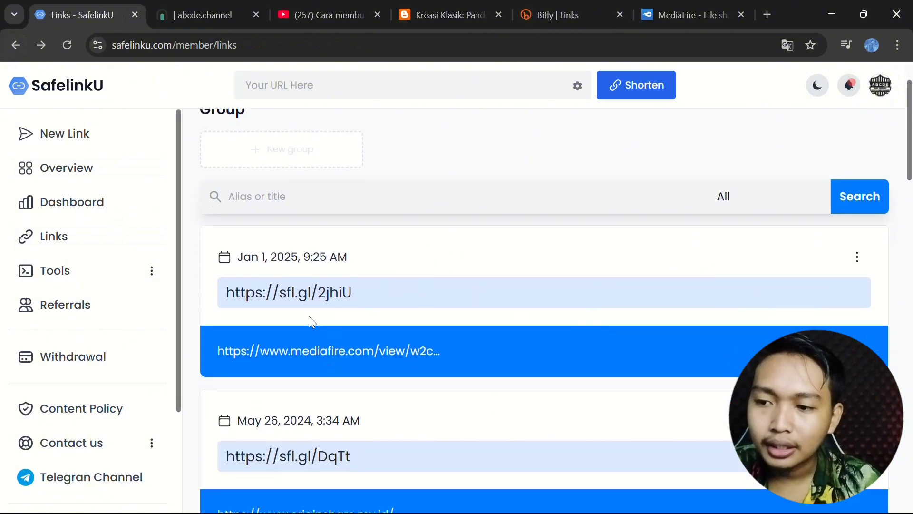
{"action": "scroll", "coordinate": [675, 289], "scroll_direction": "up", "scroll_amount": 2}
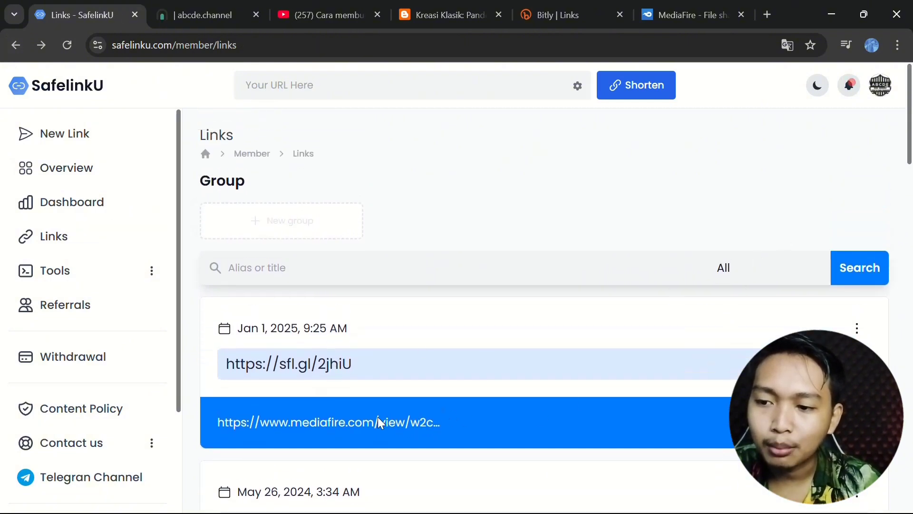
{"action": "left_click_drag", "start_coordinate": [381, 370], "coordinate": [239, 380]}
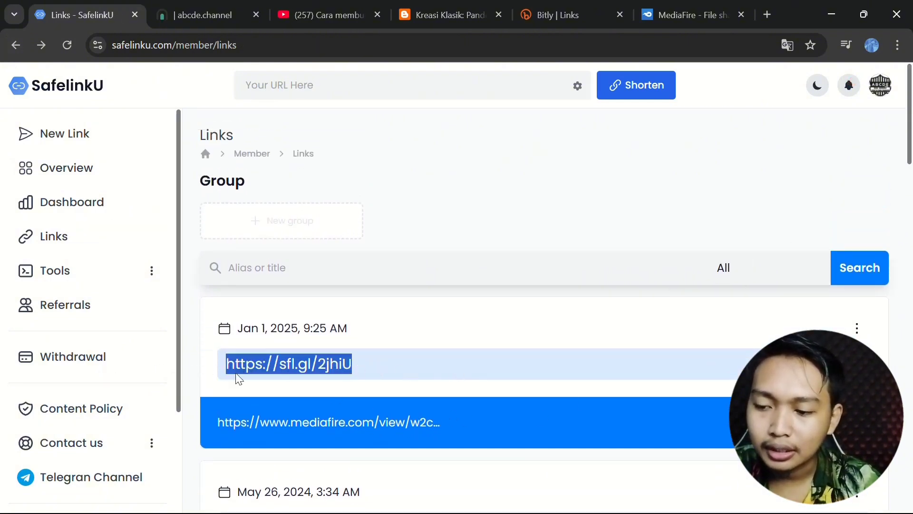
Switch to Bitly and examine the semawur.com destinations behind the Polaroid short links.
{"action": "left_click", "coordinate": [587, 7]}
{"action": "scroll", "coordinate": [482, 197], "scroll_direction": "up", "scroll_amount": 20}
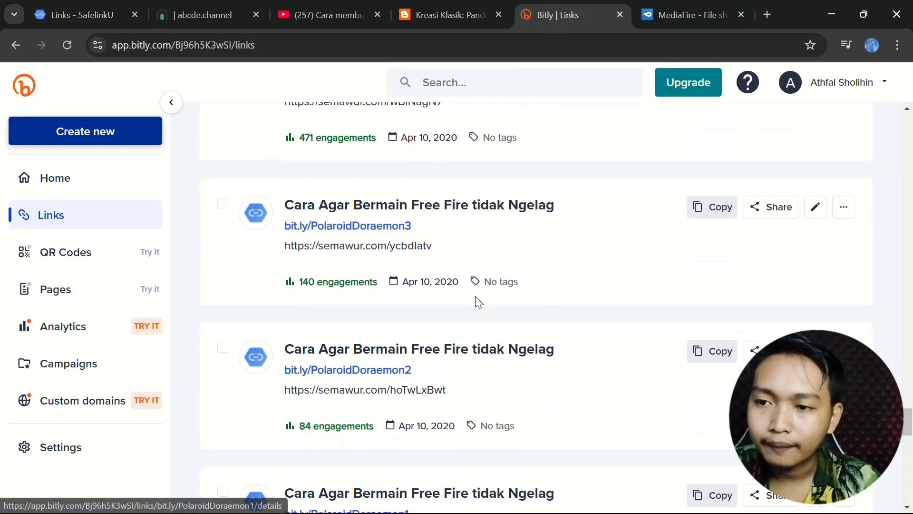
{"action": "scroll", "coordinate": [353, 354], "scroll_direction": "up", "scroll_amount": 5}
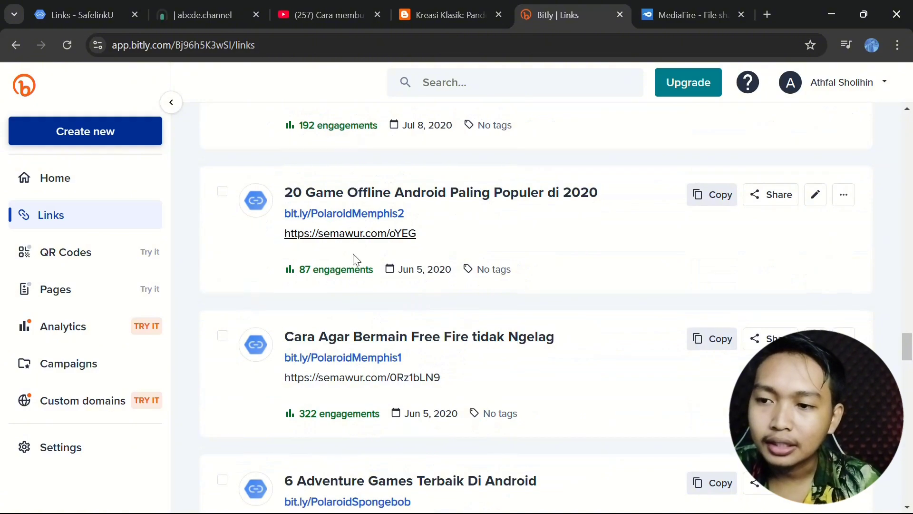
{"action": "scroll", "coordinate": [355, 257], "scroll_direction": "down", "scroll_amount": 15}
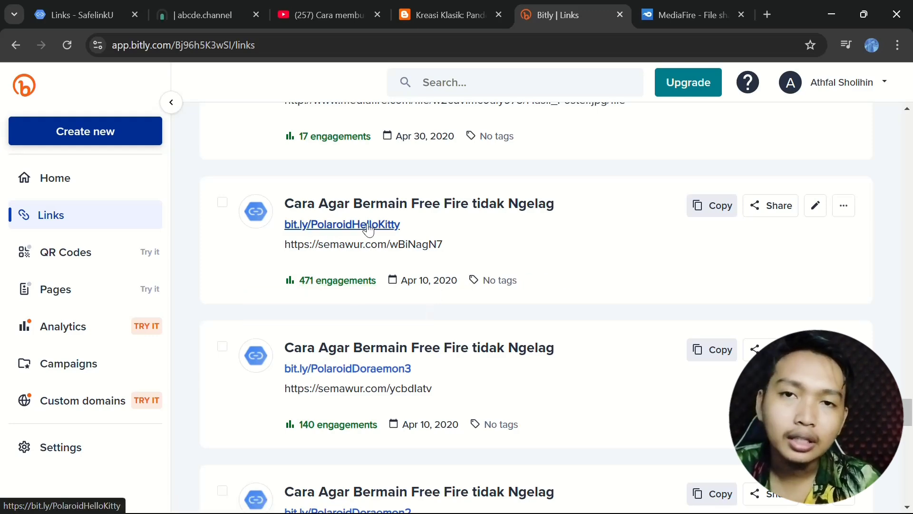
Review the Polaroid template download links in the blog post and compare them with the bit.ly/PolaroidHelloKitty entry in Bitly.
{"action": "left_click", "coordinate": [429, 21]}
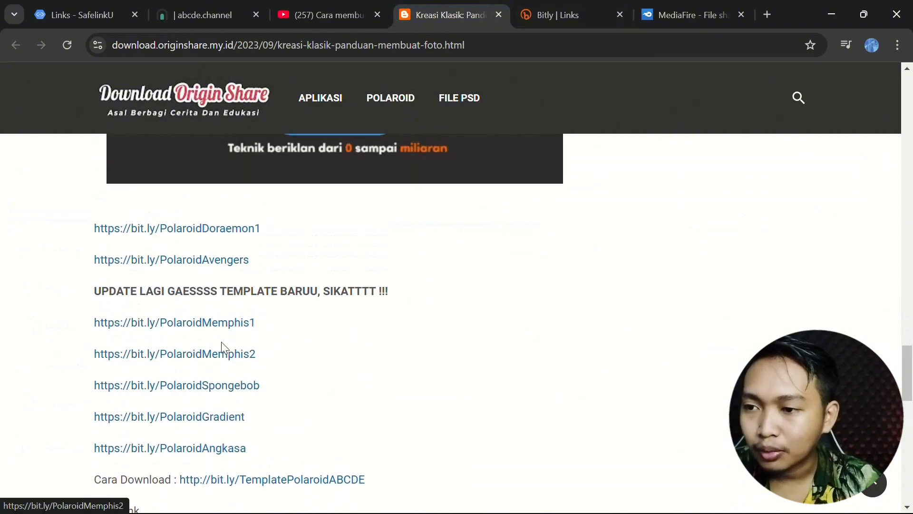
{"action": "scroll", "coordinate": [221, 350], "scroll_direction": "up", "scroll_amount": 10}
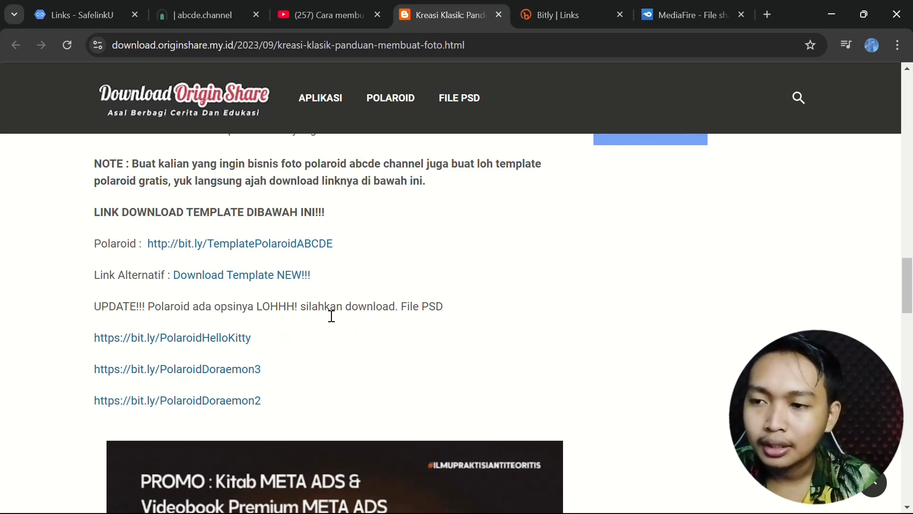
{"action": "scroll", "coordinate": [331, 316], "scroll_direction": "up", "scroll_amount": 3}
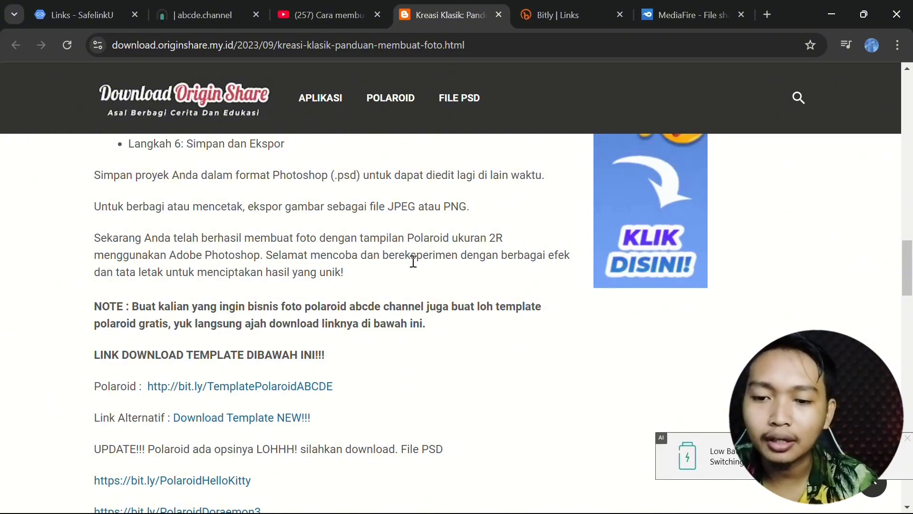
{"action": "left_click", "coordinate": [557, 14]}
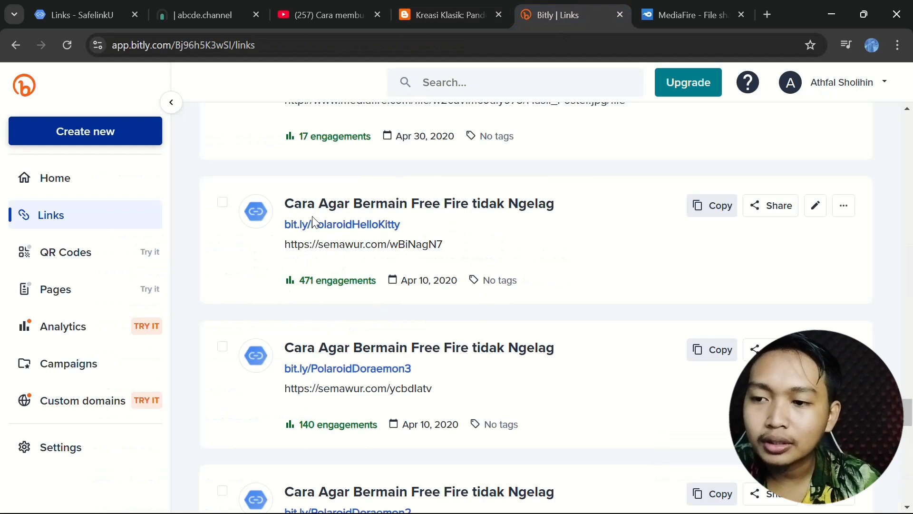
{"action": "mouse_move", "coordinate": [308, 284]}
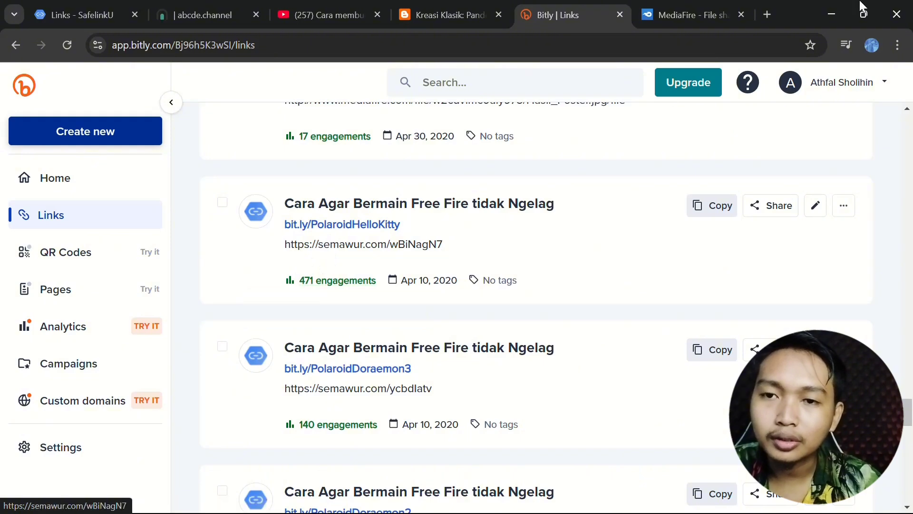
Bring up an online calculator in a new tab by searching Google for "calculator".
{"action": "left_click", "coordinate": [767, 15]}
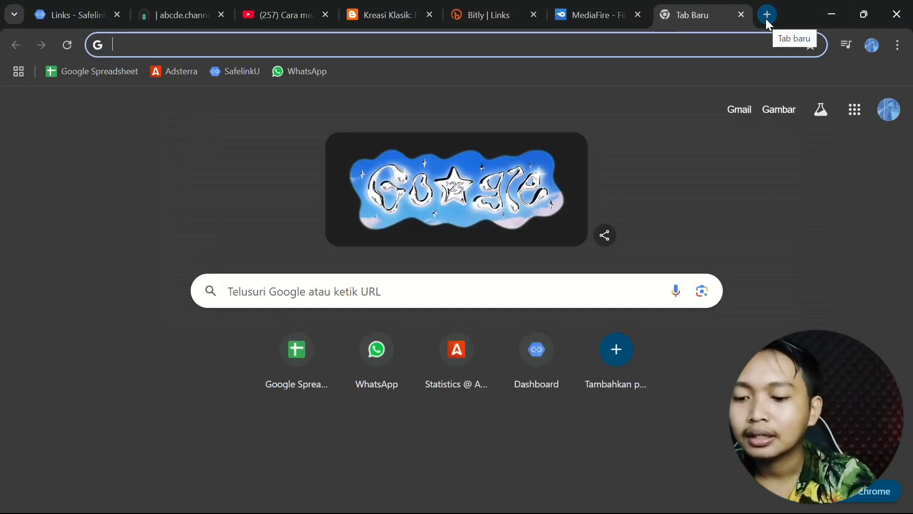
{"action": "type", "text": "cal"}
{"action": "key", "text": "Return"}
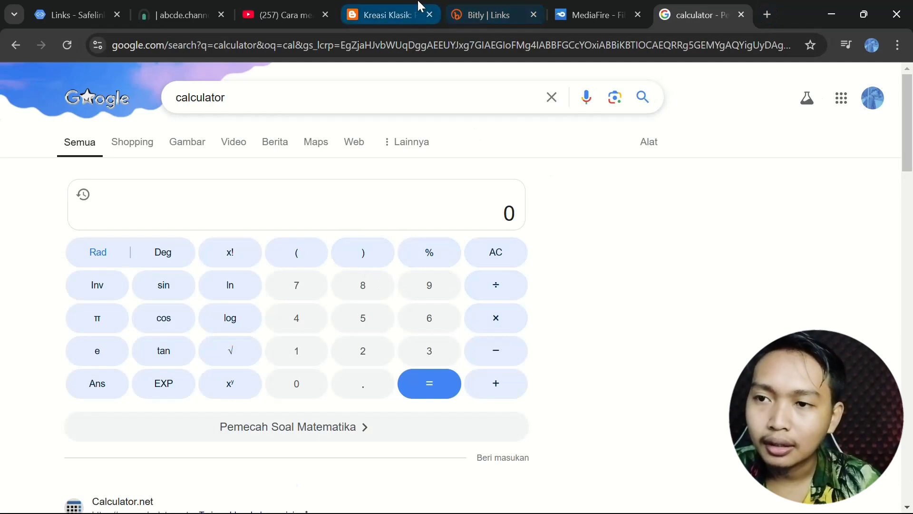
Check the engagement count of bit.ly/PolaroidHelloKitty in Bitly and enter 471 in the calculator.
{"action": "left_click", "coordinate": [397, 7]}
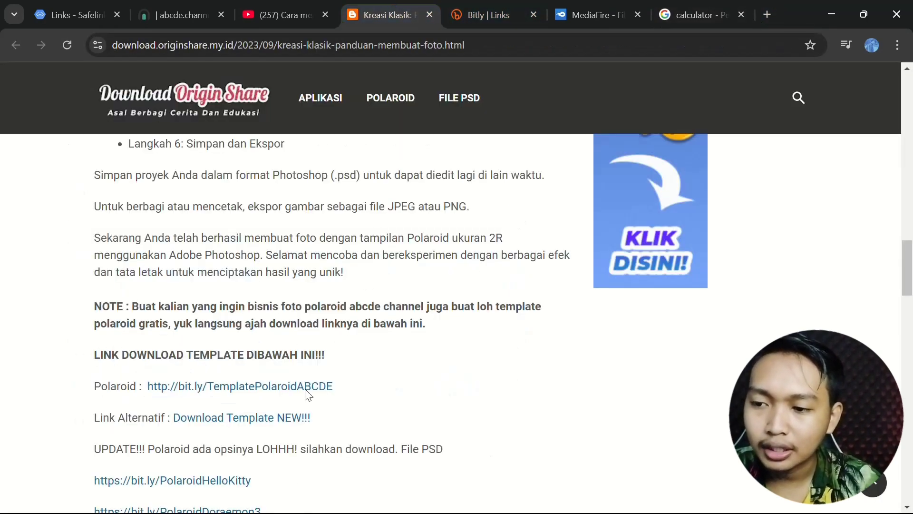
{"action": "left_click", "coordinate": [503, 7]}
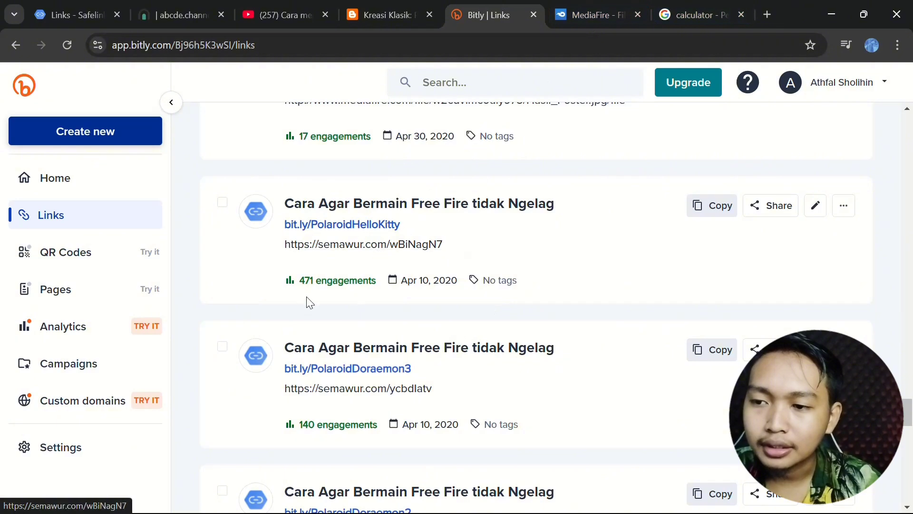
{"action": "left_click", "coordinate": [695, 15]}
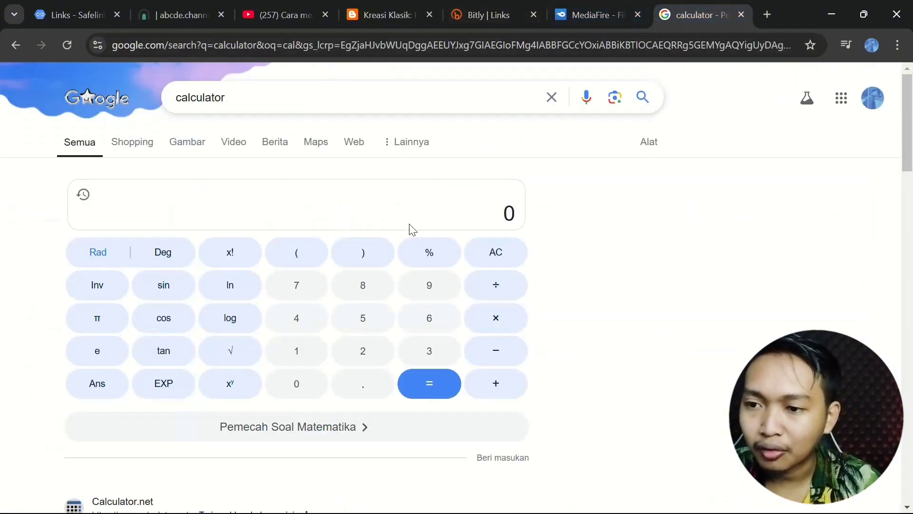
{"action": "key", "text": "0"}
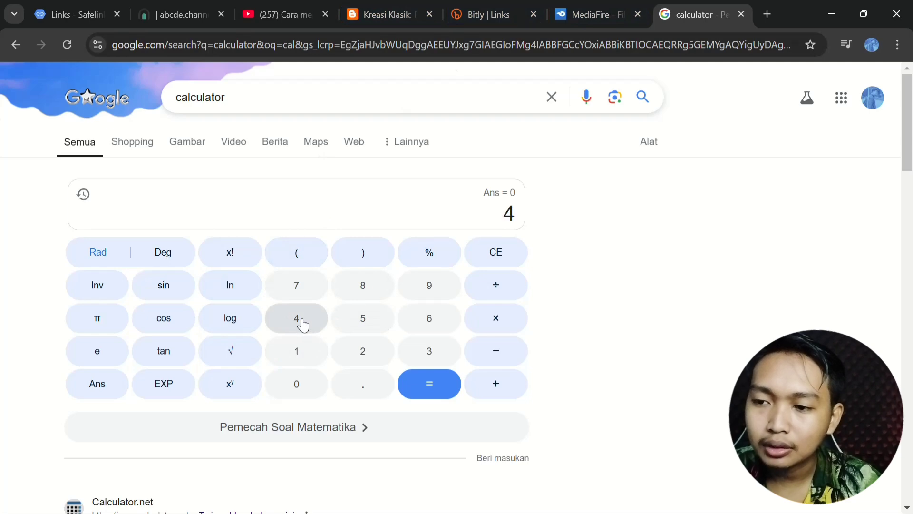
{"action": "left_click", "coordinate": [299, 288]}
{"action": "left_click", "coordinate": [300, 349]}
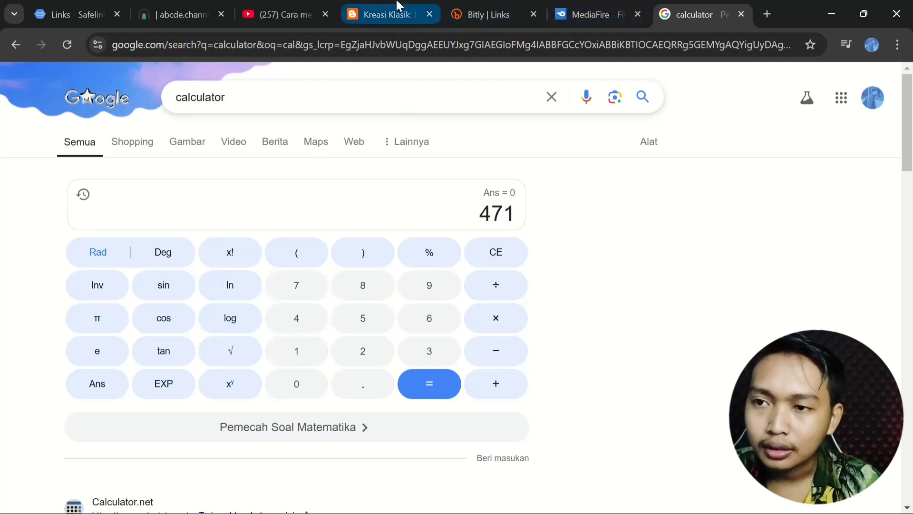
Recheck the engagement count of bit.ly/PolaroidHelloKitty in Bitly and multiply 471 by 45 in the calculator.
{"action": "left_click", "coordinate": [393, 6]}
{"action": "left_click", "coordinate": [486, 14]}
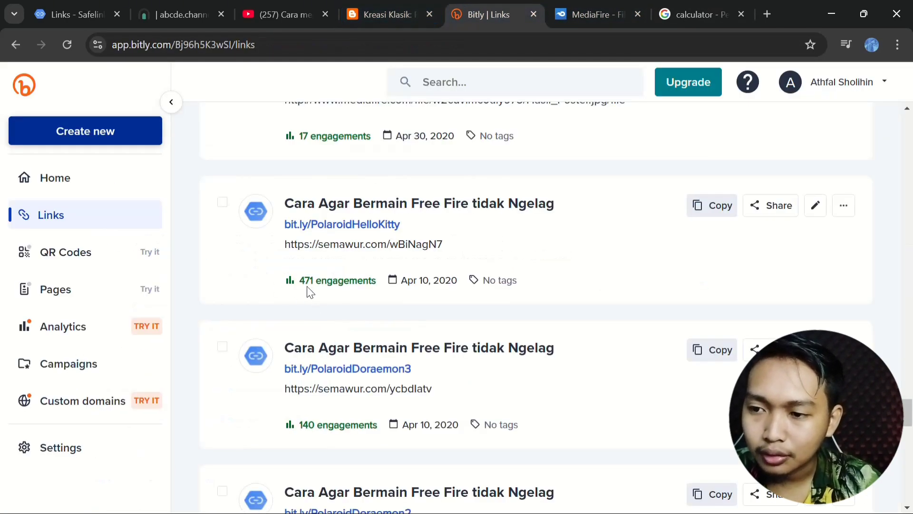
{"action": "left_click", "coordinate": [706, 10]}
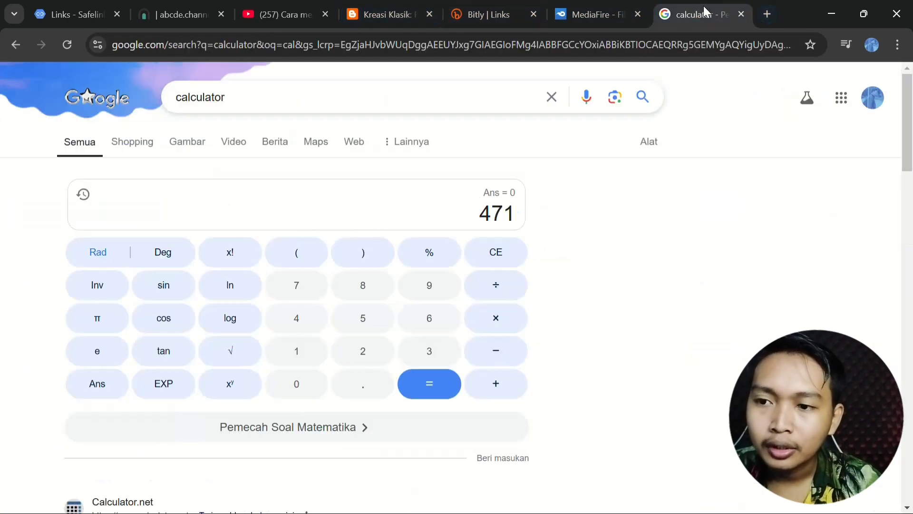
{"action": "left_click", "coordinate": [500, 327]}
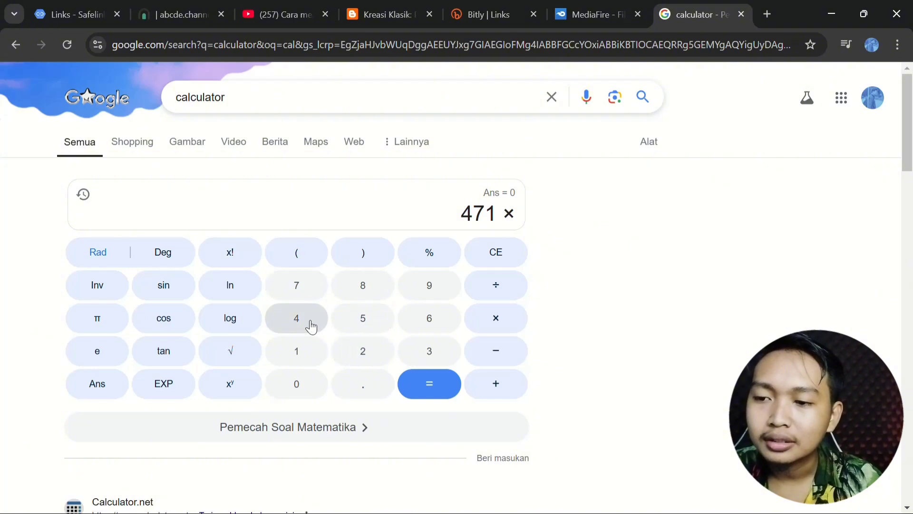
{"action": "left_click", "coordinate": [312, 327]}
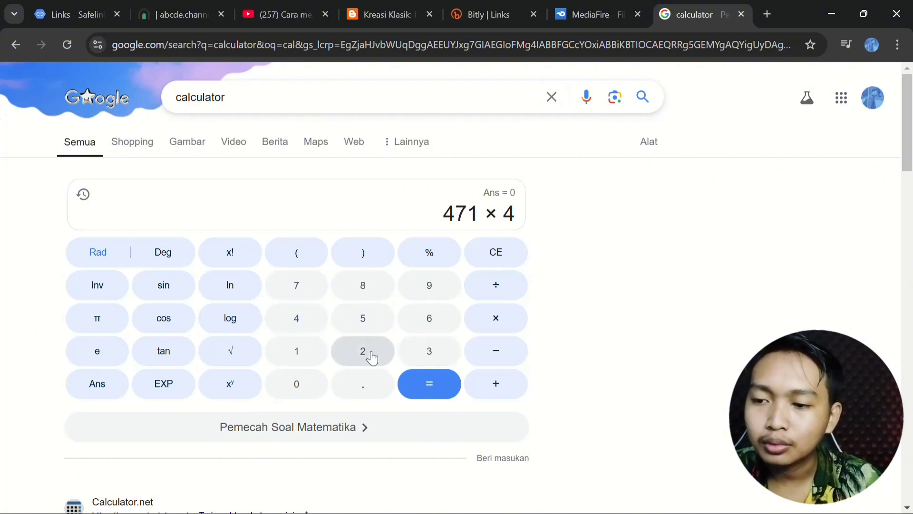
{"action": "left_click", "coordinate": [367, 327]}
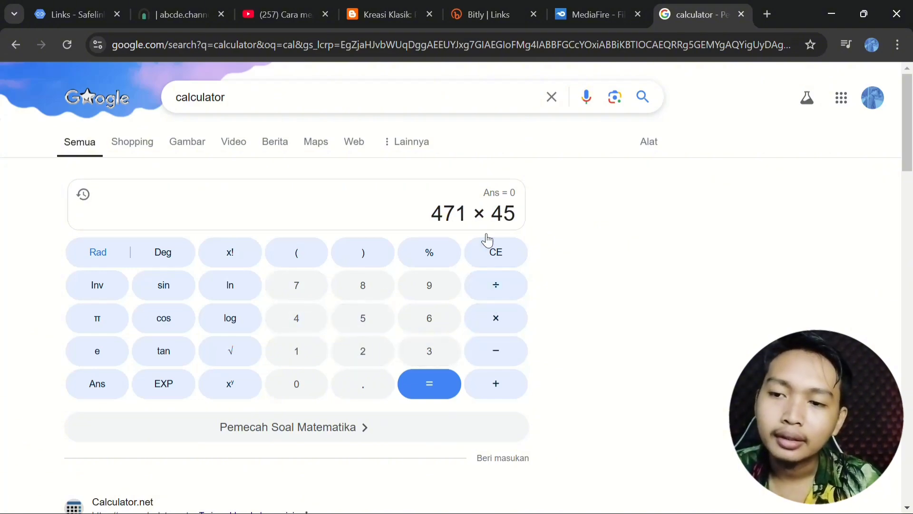
{"action": "left_click", "coordinate": [445, 386]}
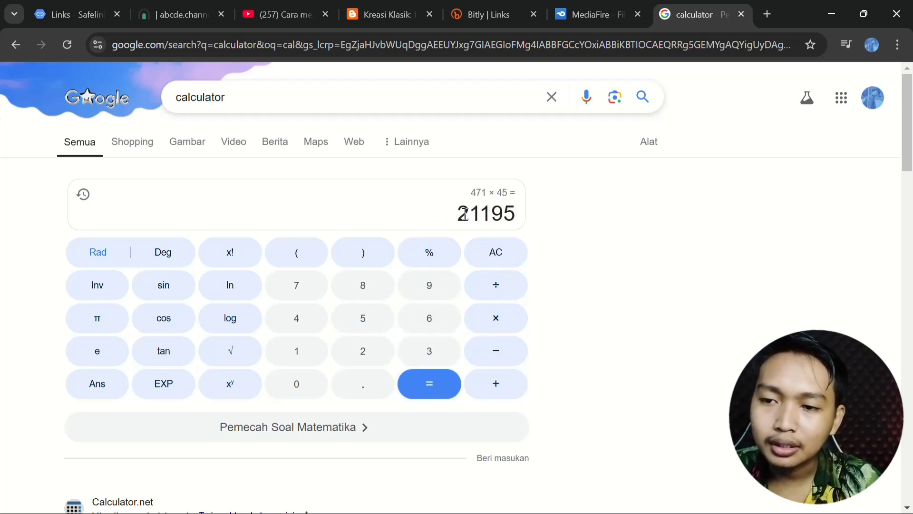
{"action": "left_click", "coordinate": [509, 214]}
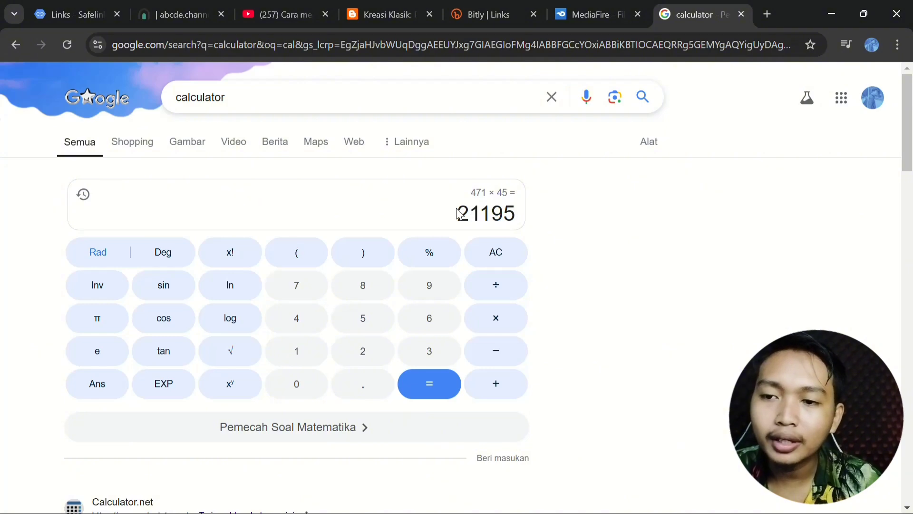
Review the template download links in the blog post and check the PolaroidHelloKitty and PolaroidDoraemon entries in Bitly.
{"action": "left_click", "coordinate": [390, 7]}
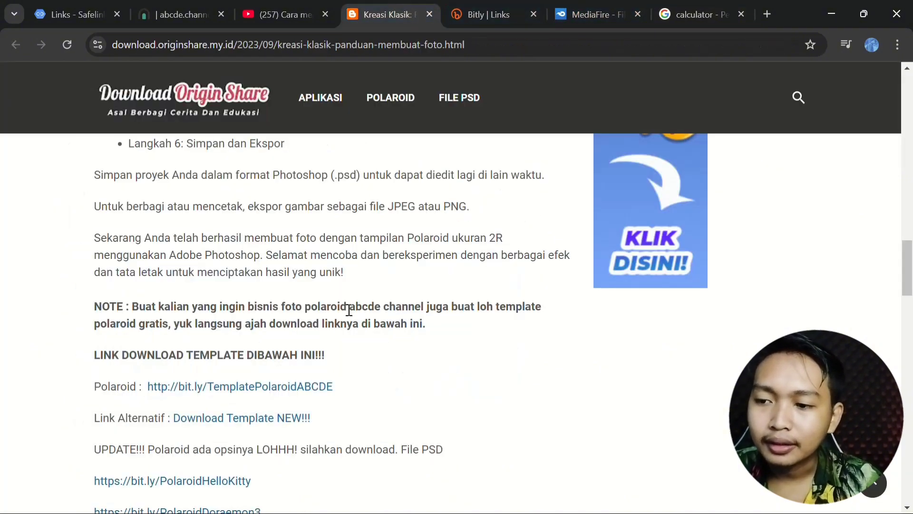
{"action": "left_click", "coordinate": [478, 13]}
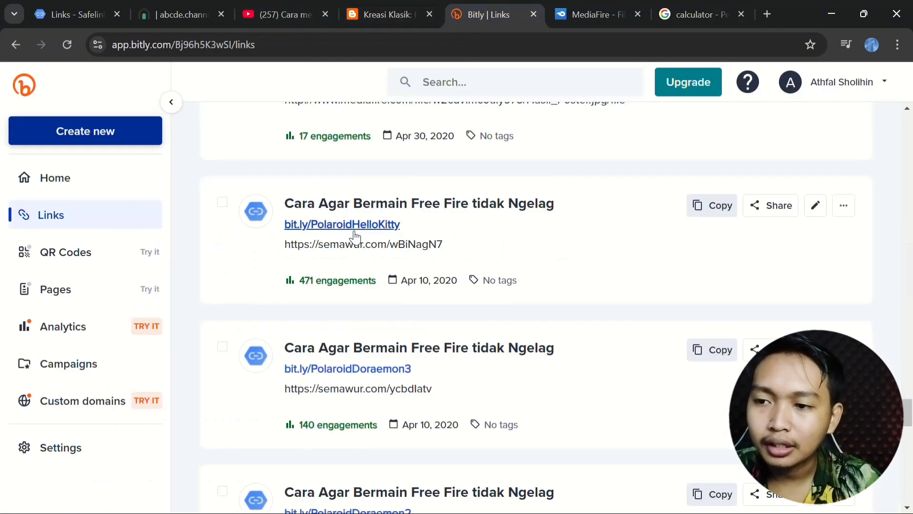
{"action": "scroll", "coordinate": [346, 338], "scroll_direction": "down", "scroll_amount": 1}
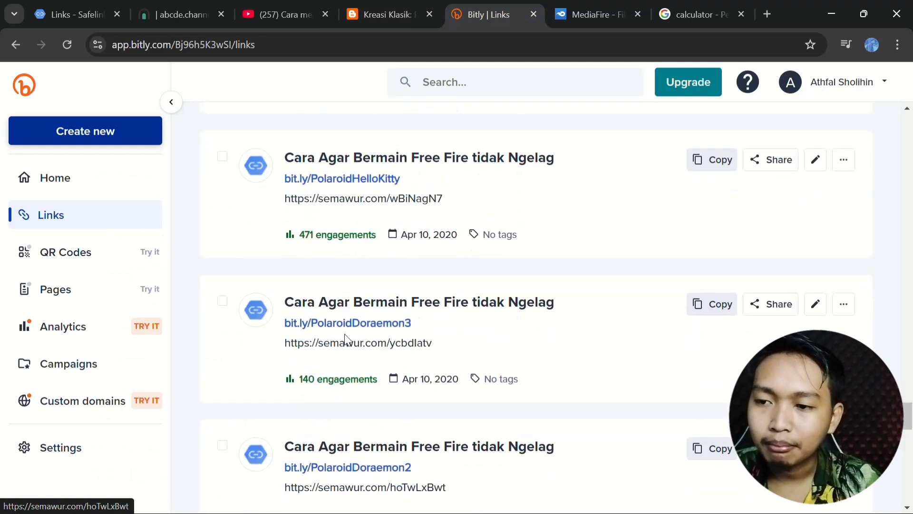
{"action": "scroll", "coordinate": [379, 253], "scroll_direction": "up", "scroll_amount": 4}
{"action": "scroll", "coordinate": [383, 339], "scroll_direction": "down", "scroll_amount": 3}
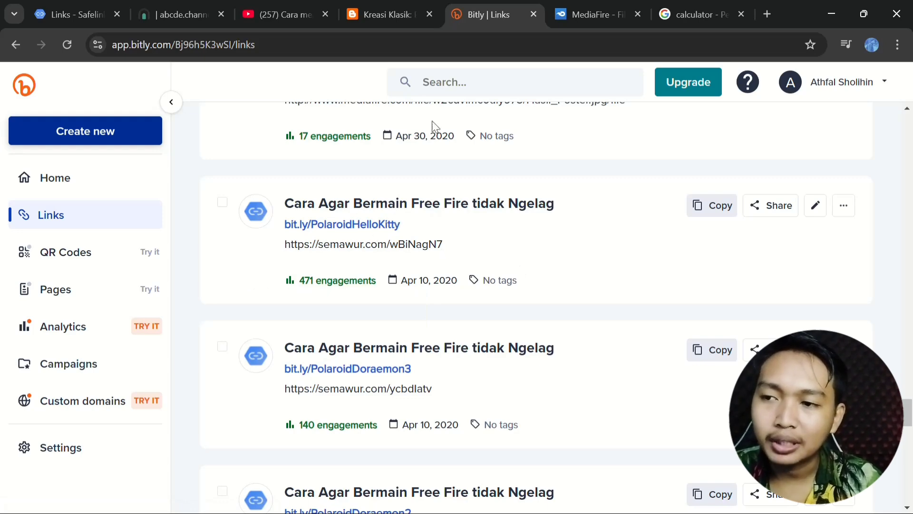
Examine the engagement counts of the other Polaroid short links up to the start of the Bitly link list.
{"action": "scroll", "coordinate": [388, 231], "scroll_direction": "up", "scroll_amount": 7}
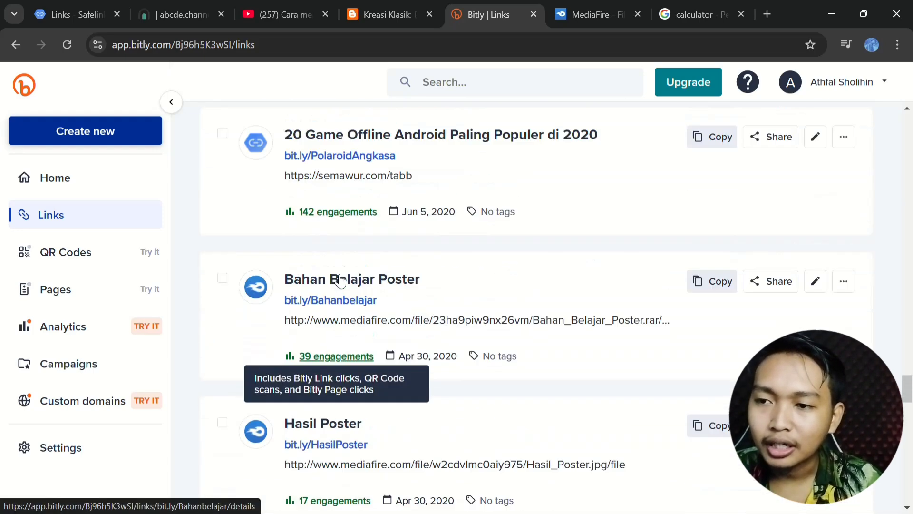
{"action": "scroll", "coordinate": [342, 278], "scroll_direction": "up", "scroll_amount": 6}
{"action": "scroll", "coordinate": [362, 286], "scroll_direction": "down", "scroll_amount": 3}
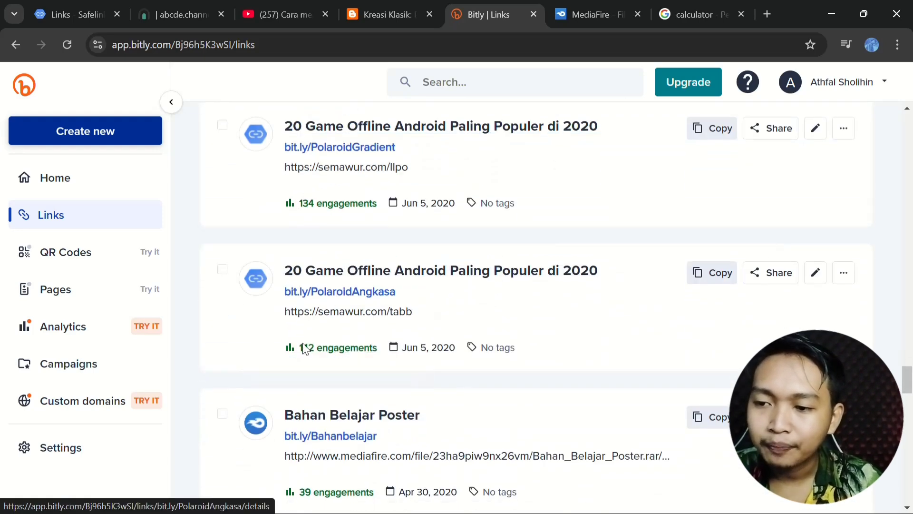
{"action": "mouse_move", "coordinate": [307, 356]}
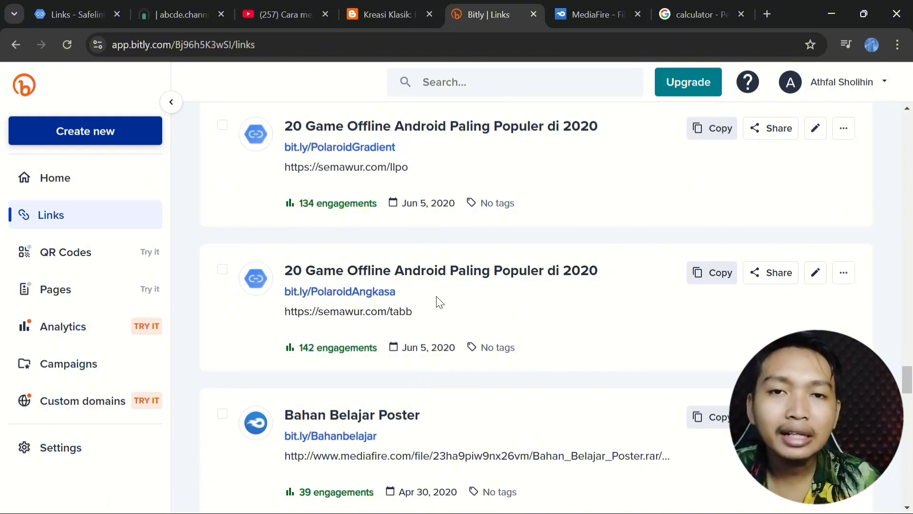
{"action": "scroll", "coordinate": [443, 301], "scroll_direction": "up", "scroll_amount": 1}
{"action": "scroll", "coordinate": [445, 292], "scroll_direction": "up", "scroll_amount": 6}
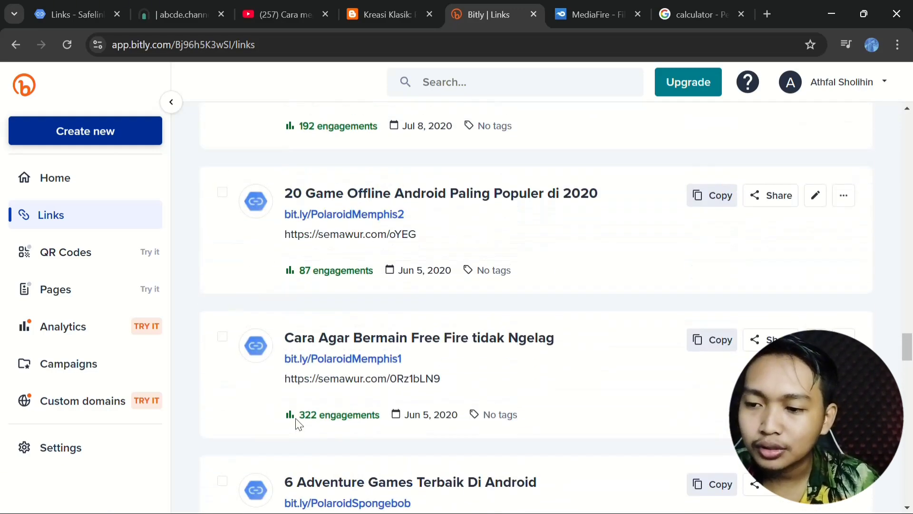
{"action": "scroll", "coordinate": [361, 371], "scroll_direction": "up", "scroll_amount": 4}
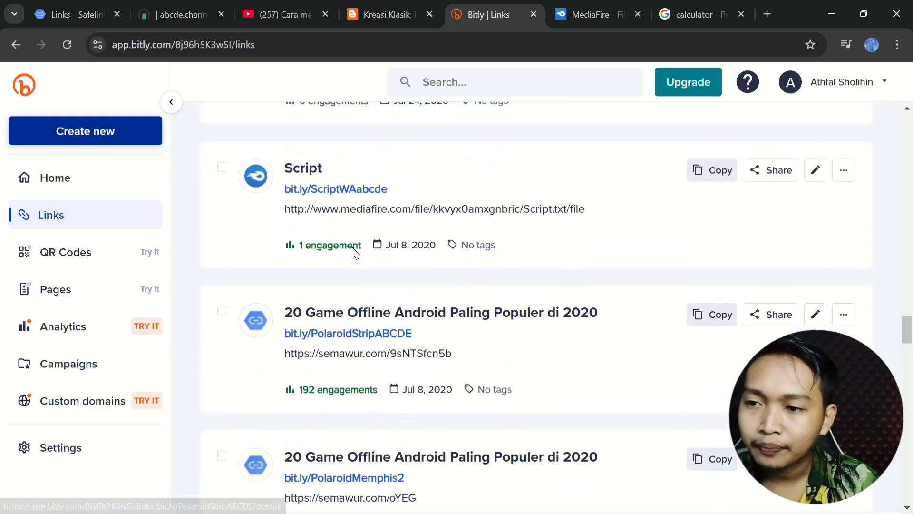
{"action": "scroll", "coordinate": [354, 252], "scroll_direction": "up", "scroll_amount": 8}
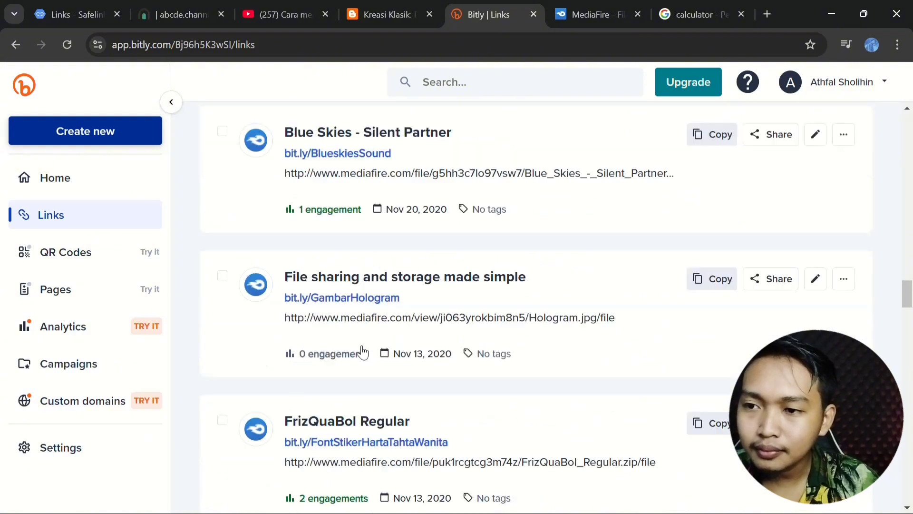
{"action": "scroll", "coordinate": [366, 323], "scroll_direction": "up", "scroll_amount": 15}
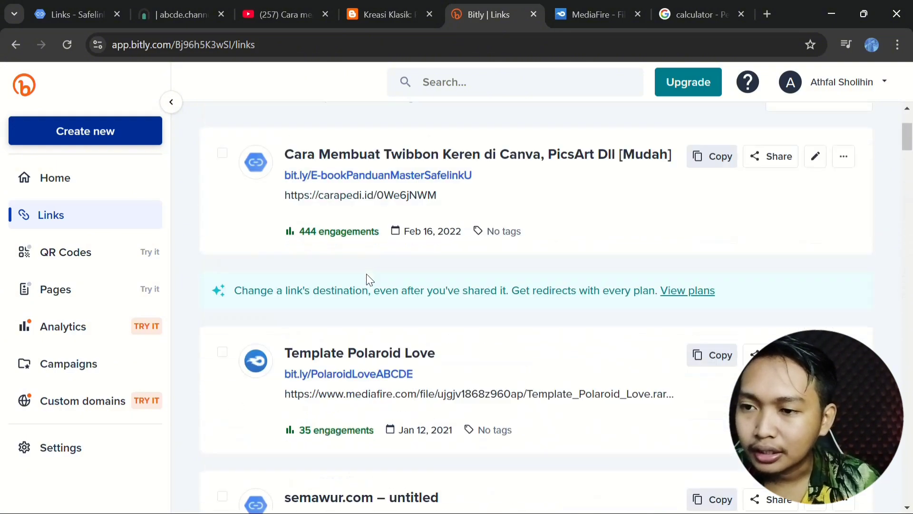
{"action": "scroll", "coordinate": [367, 261], "scroll_direction": "up", "scroll_amount": 3}
Look over the tag and link type filters and the link status options of the Bitly link list.
{"action": "left_click", "coordinate": [389, 183]}
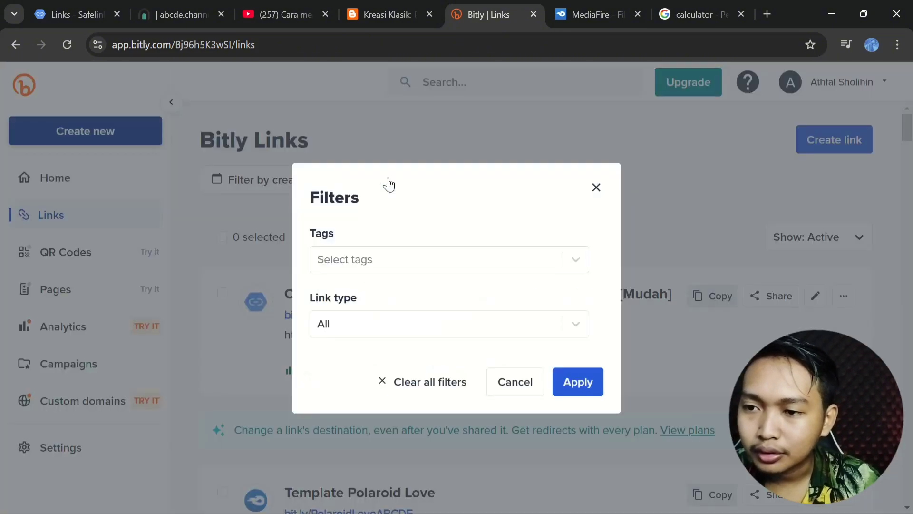
{"action": "left_click", "coordinate": [595, 188]}
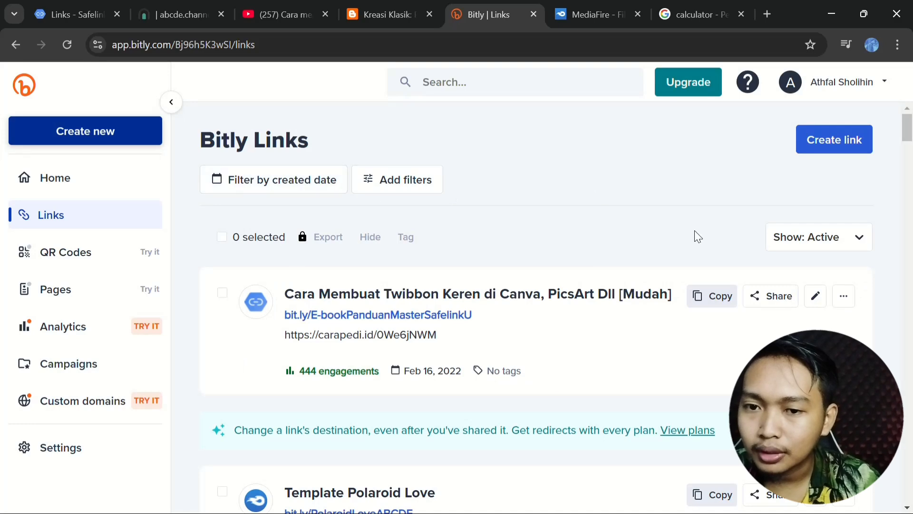
{"action": "left_click", "coordinate": [859, 238]}
{"action": "left_click", "coordinate": [633, 237]}
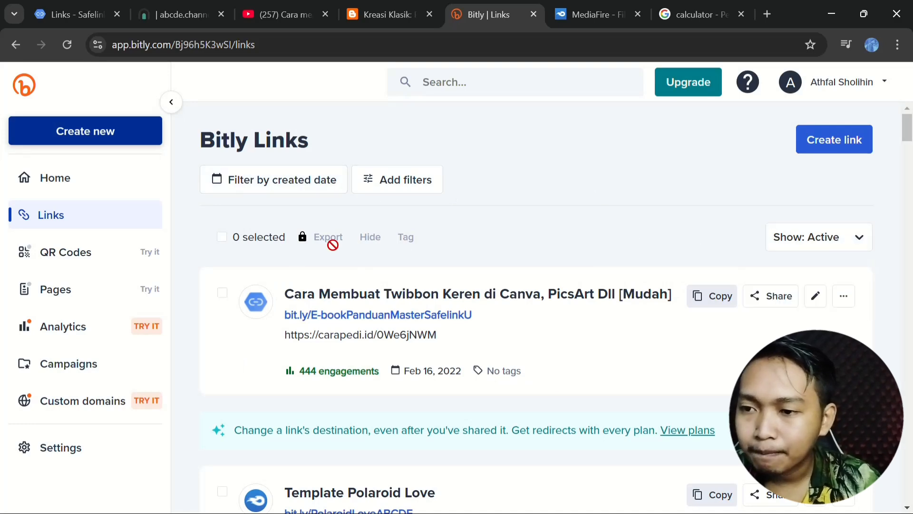
Examine the click and location charts in Bitly Analytics and return to the link list.
{"action": "left_click", "coordinate": [135, 325]}
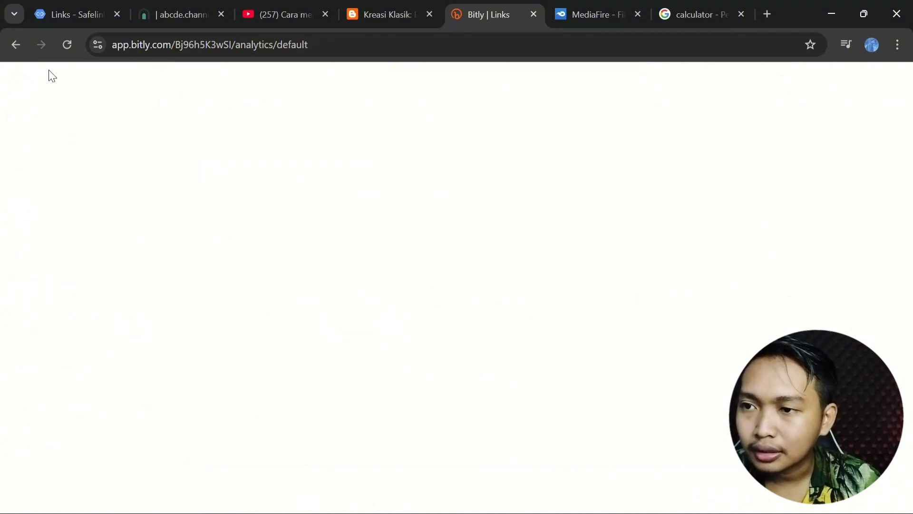
{"action": "scroll", "coordinate": [495, 303], "scroll_direction": "down", "scroll_amount": 4}
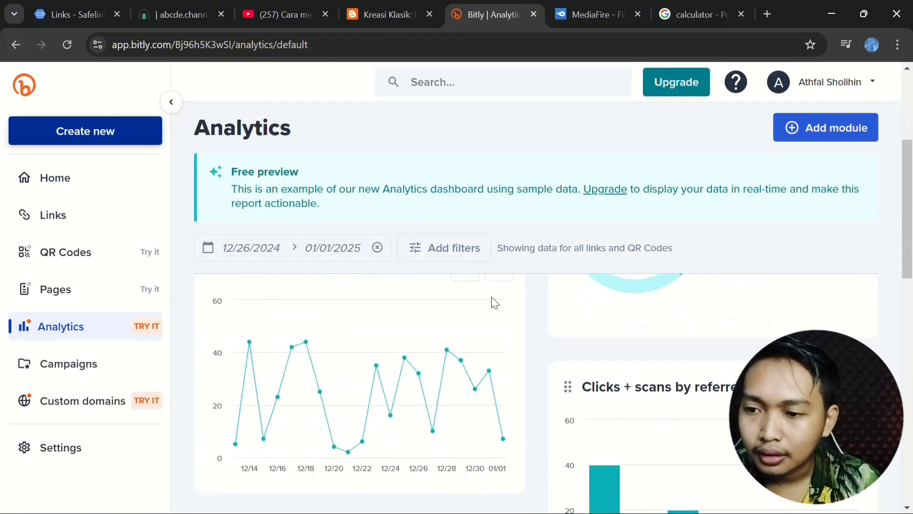
{"action": "scroll", "coordinate": [522, 361], "scroll_direction": "down", "scroll_amount": 5}
{"action": "scroll", "coordinate": [431, 376], "scroll_direction": "down", "scroll_amount": 3}
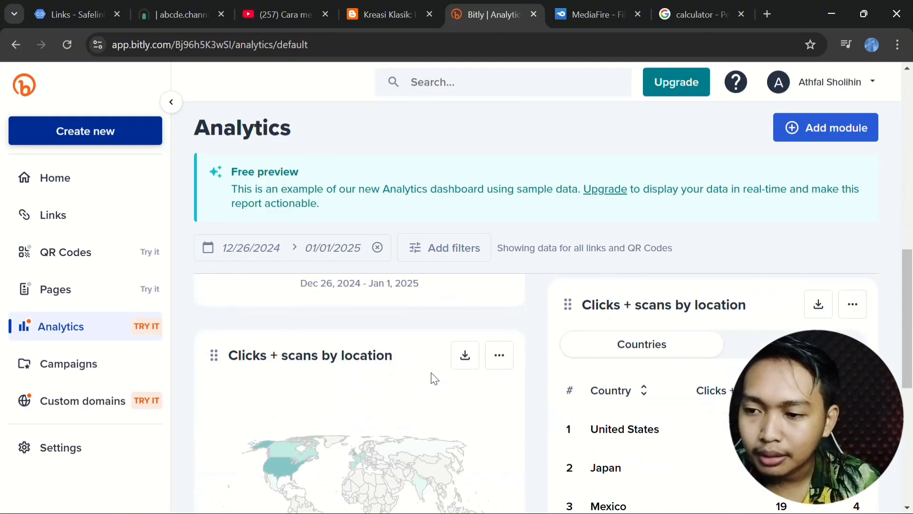
{"action": "scroll", "coordinate": [430, 376], "scroll_direction": "up", "scroll_amount": 12}
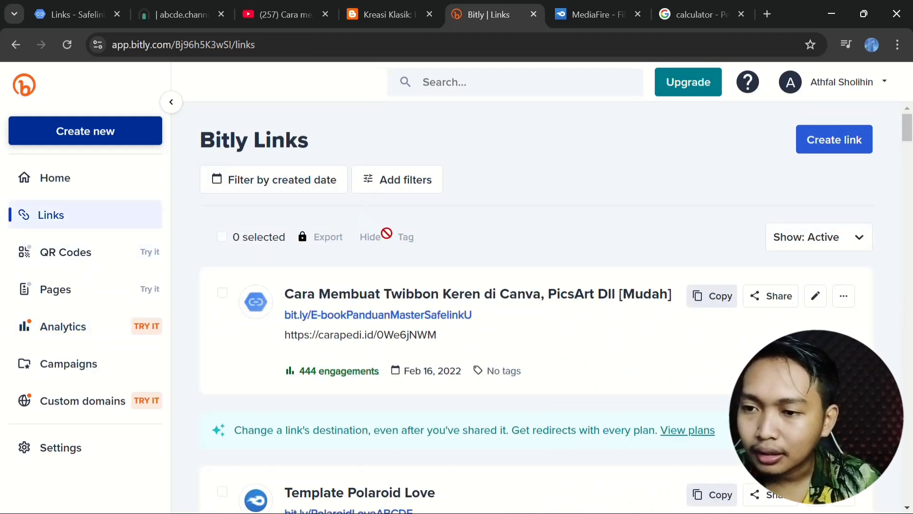
Look over the created-date filter without applying it and find the bit.ly/TemplatePolaroidABCDE entry to check its engagement count.
{"action": "left_click", "coordinate": [293, 179]}
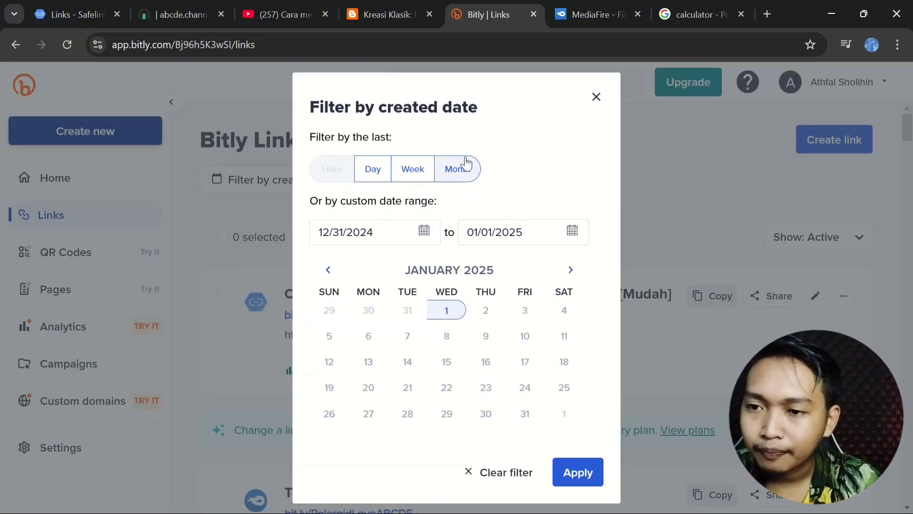
{"action": "left_click", "coordinate": [596, 97]}
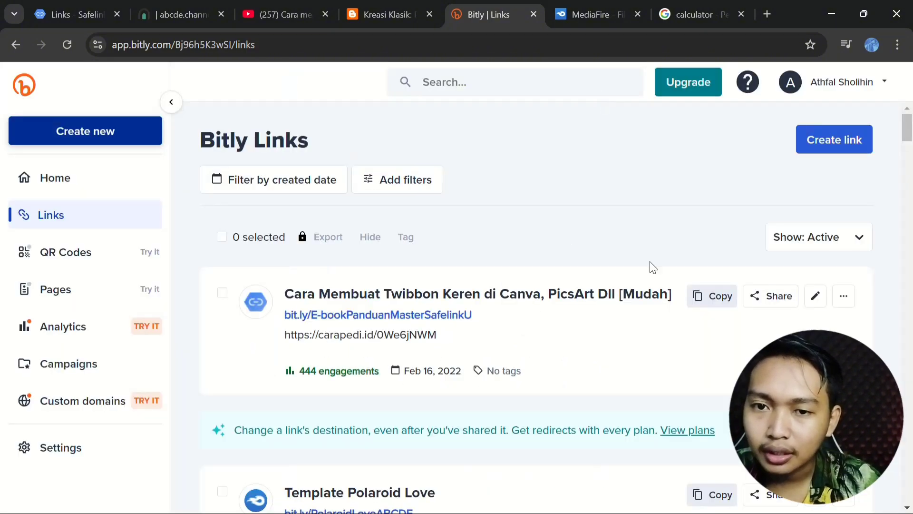
{"action": "scroll", "coordinate": [650, 267], "scroll_direction": "down", "scroll_amount": 15}
{"action": "scroll", "coordinate": [532, 369], "scroll_direction": "down", "scroll_amount": 20}
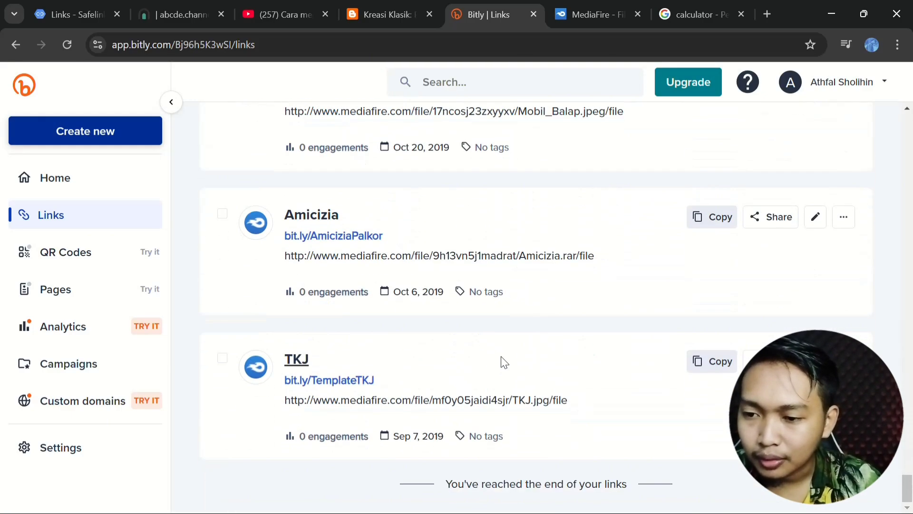
{"action": "scroll", "coordinate": [389, 384], "scroll_direction": "up", "scroll_amount": 7}
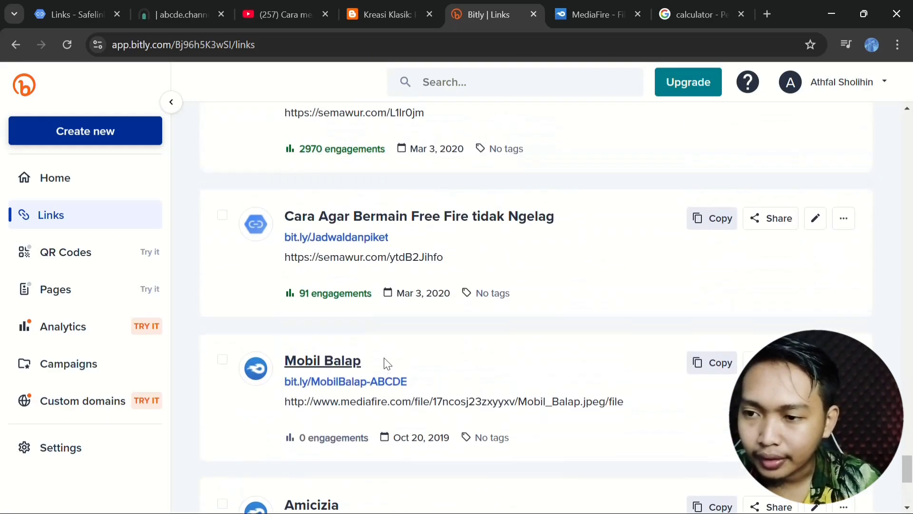
{"action": "scroll", "coordinate": [318, 365], "scroll_direction": "up", "scroll_amount": 3}
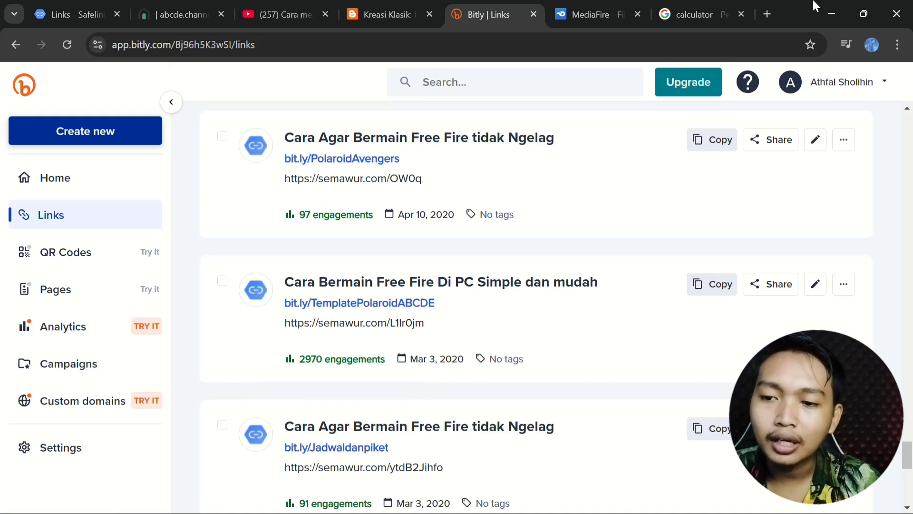
Multiply the 2970 engagements of bit.ly/TemplatePolaroidABCDE by 23 in the Google calculator.
{"action": "left_click", "coordinate": [713, 10]}
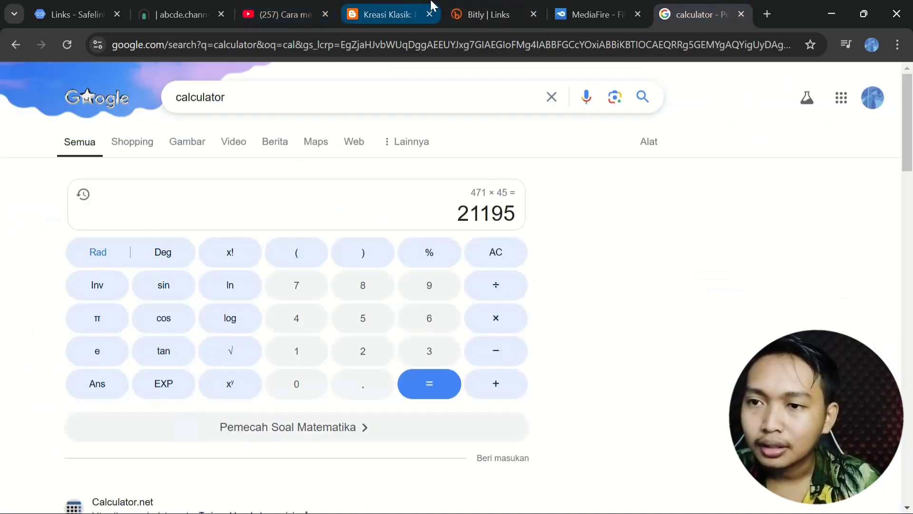
{"action": "left_click", "coordinate": [455, 20]}
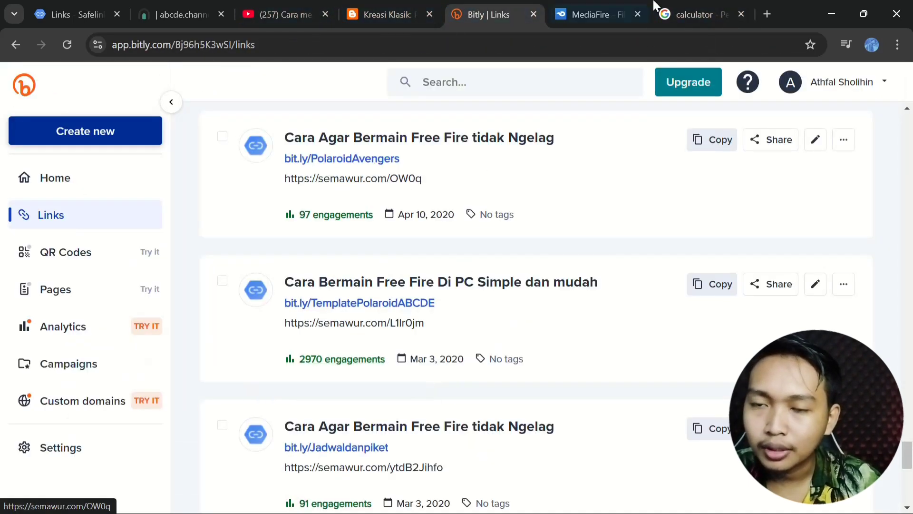
{"action": "left_click", "coordinate": [699, 15]}
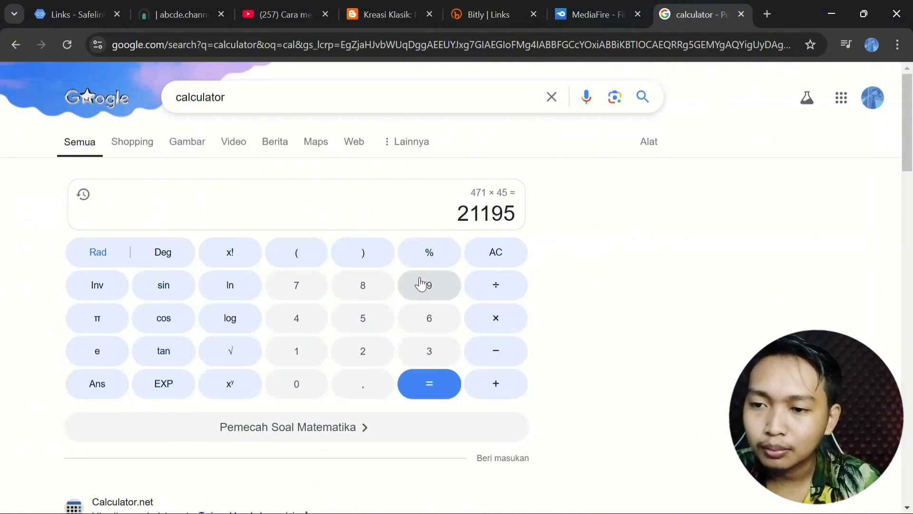
{"action": "left_click", "coordinate": [480, 259]}
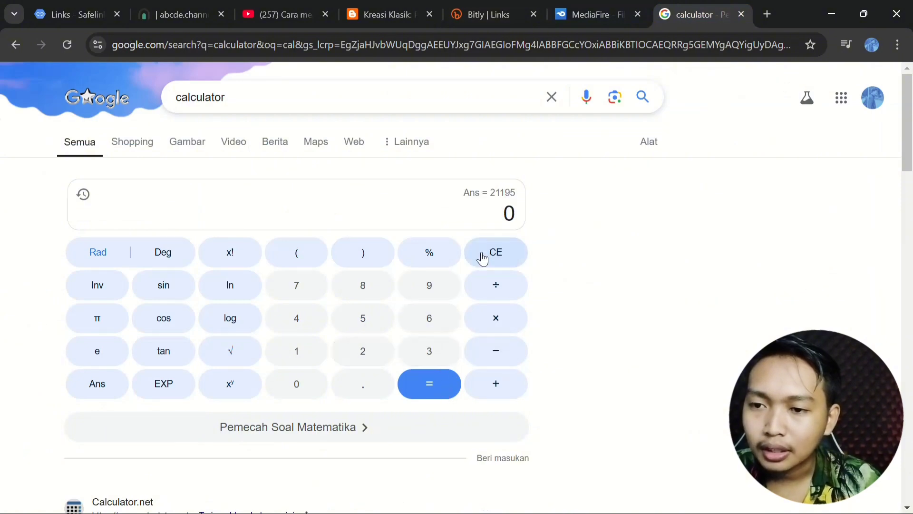
{"action": "left_click", "coordinate": [375, 347]}
{"action": "left_click", "coordinate": [417, 300]}
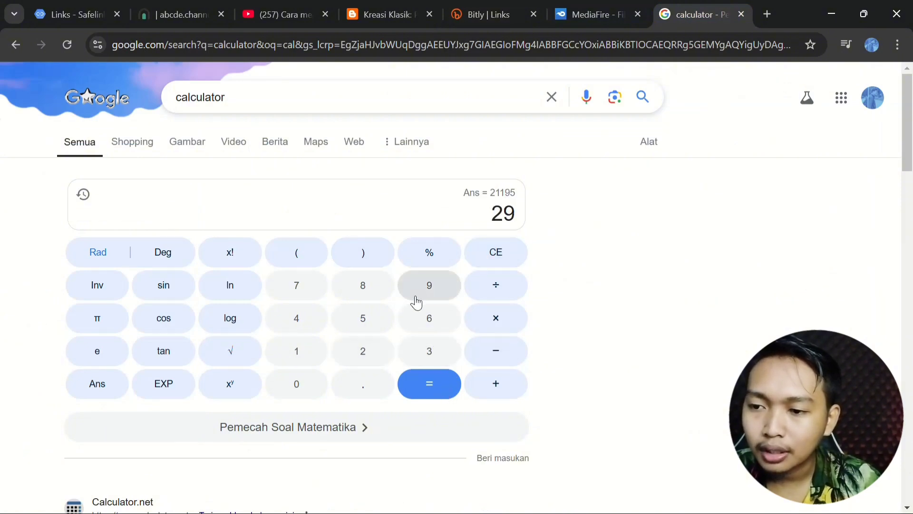
{"action": "left_click", "coordinate": [313, 300]}
{"action": "left_click", "coordinate": [301, 382]}
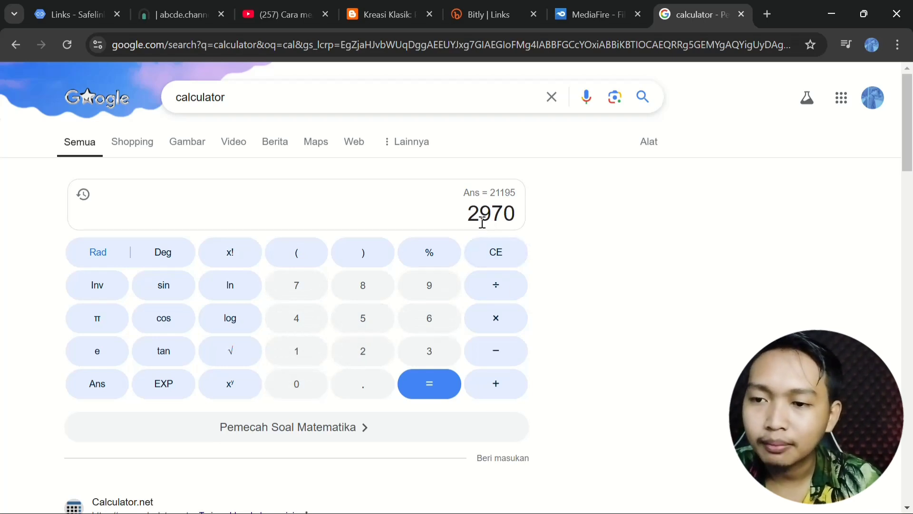
{"action": "left_click", "coordinate": [496, 321]}
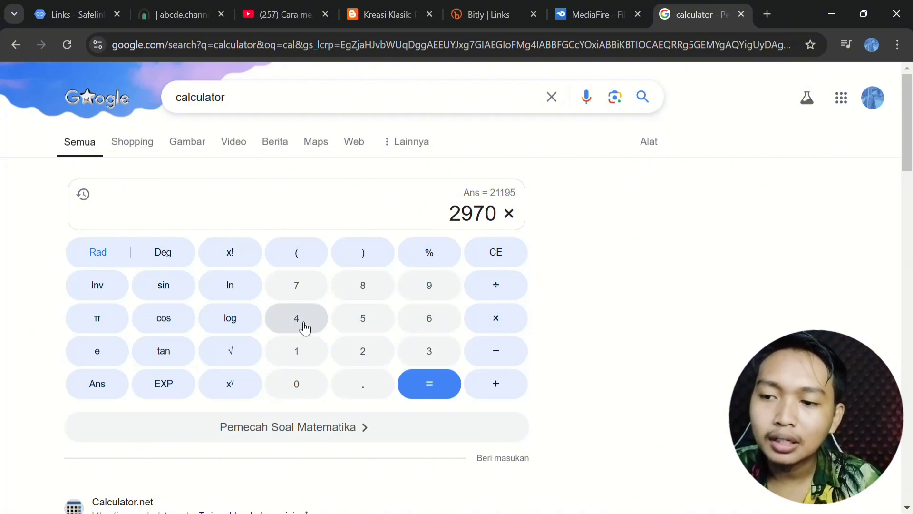
{"action": "left_click", "coordinate": [367, 355]}
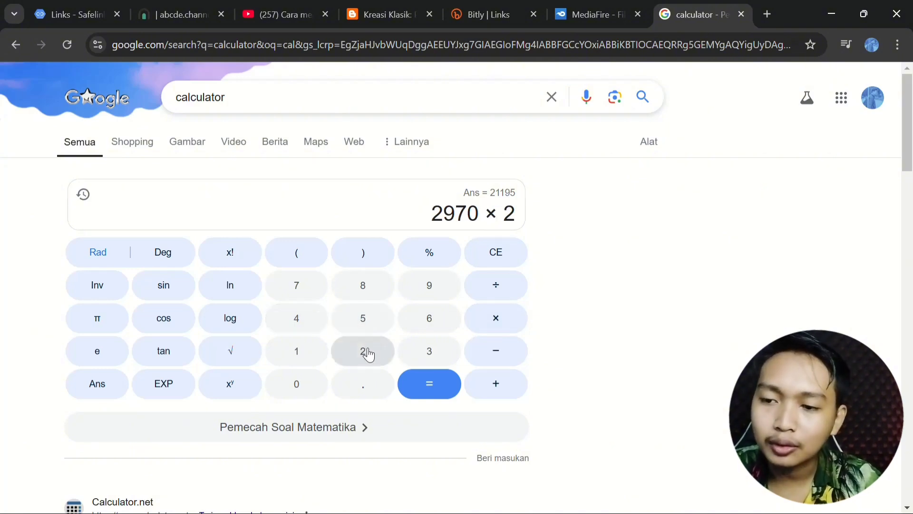
{"action": "left_click", "coordinate": [419, 351]}
{"action": "left_click", "coordinate": [434, 386]}
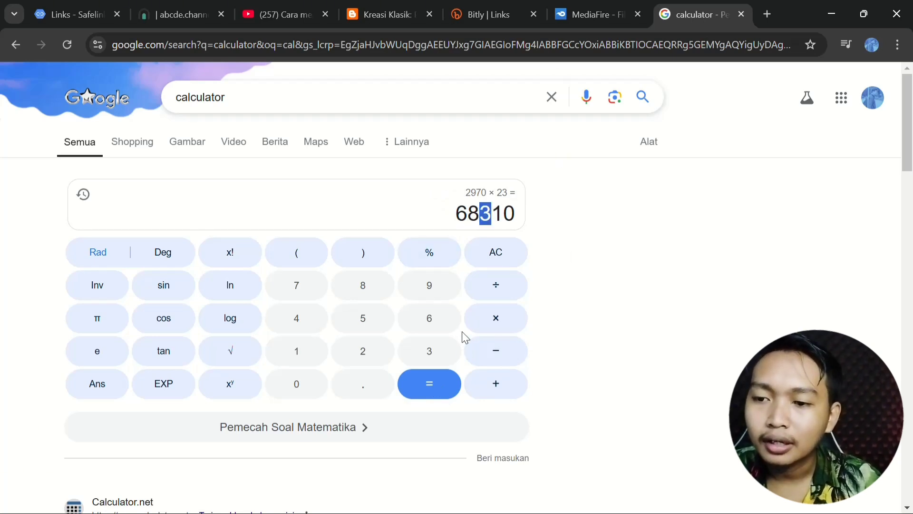
Clear the calculator, multiply the 2970 engagements by 75 instead, and highlight the result.
{"action": "left_click", "coordinate": [508, 258]}
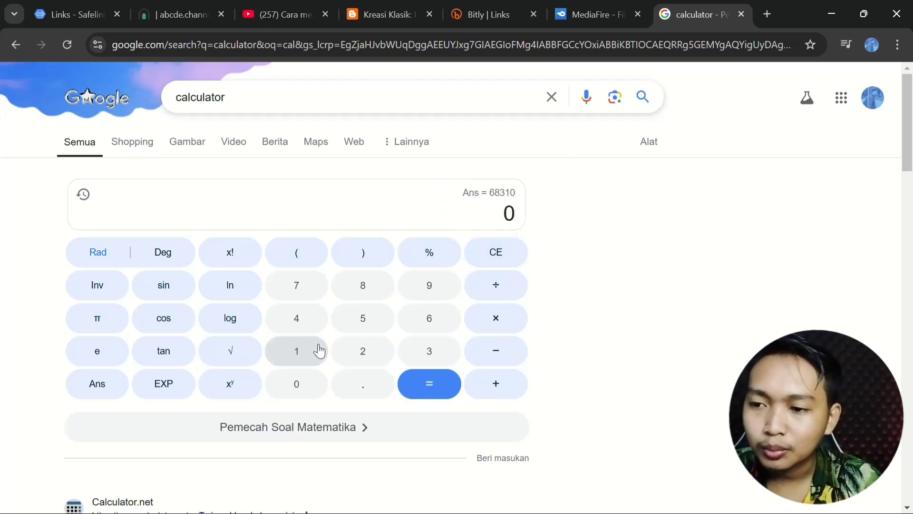
{"action": "left_click", "coordinate": [339, 343]}
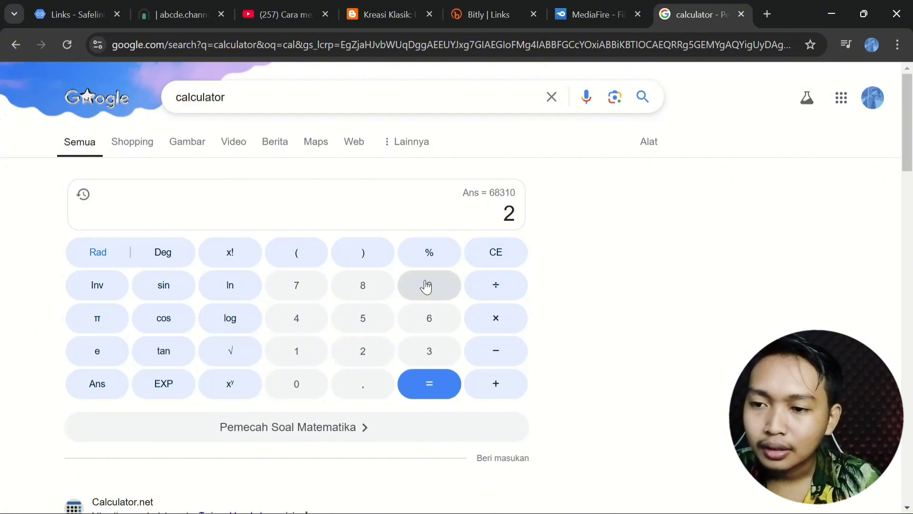
{"action": "left_click", "coordinate": [426, 286]}
{"action": "left_click", "coordinate": [296, 285]}
{"action": "left_click", "coordinate": [296, 383]}
{"action": "left_click", "coordinate": [485, 327]}
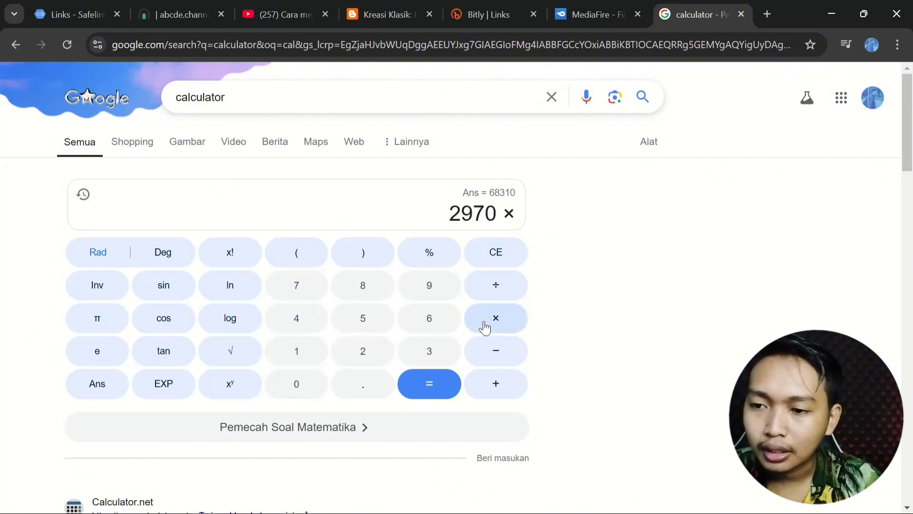
{"action": "left_click", "coordinate": [311, 292]}
{"action": "left_click", "coordinate": [425, 382]}
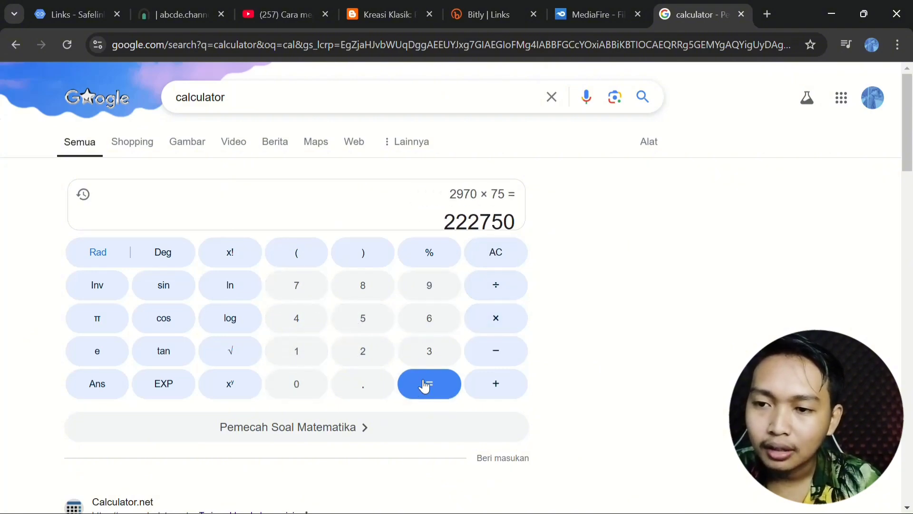
{"action": "left_click_drag", "start_coordinate": [445, 213], "coordinate": [504, 212]}
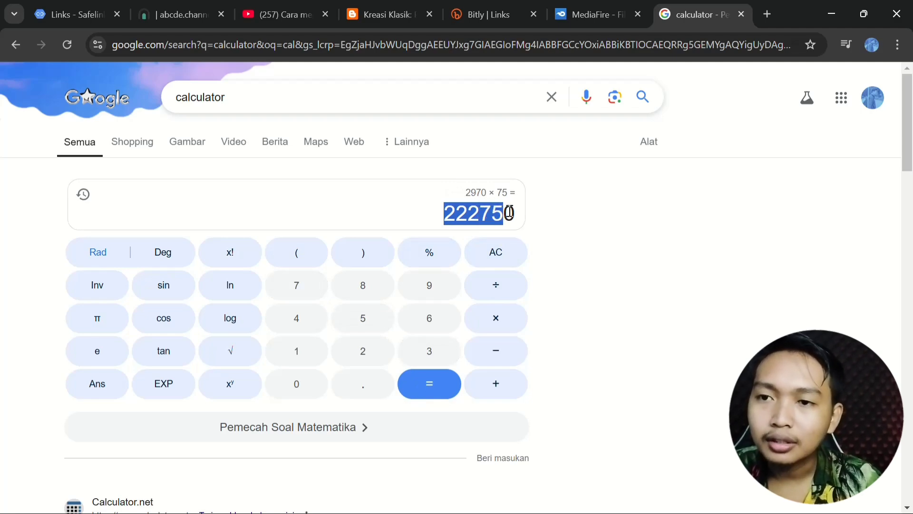
Return to the Bitly link list and examine the engagement counts of the other Polaroid and MediaFire short links.
{"action": "left_click", "coordinate": [483, 14]}
{"action": "scroll", "coordinate": [428, 283], "scroll_direction": "up", "scroll_amount": 5}
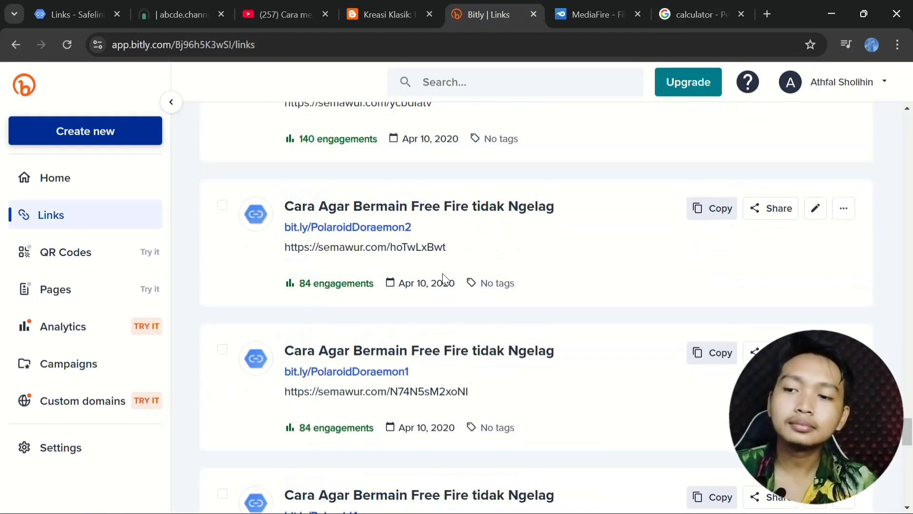
{"action": "scroll", "coordinate": [444, 273], "scroll_direction": "up", "scroll_amount": 9}
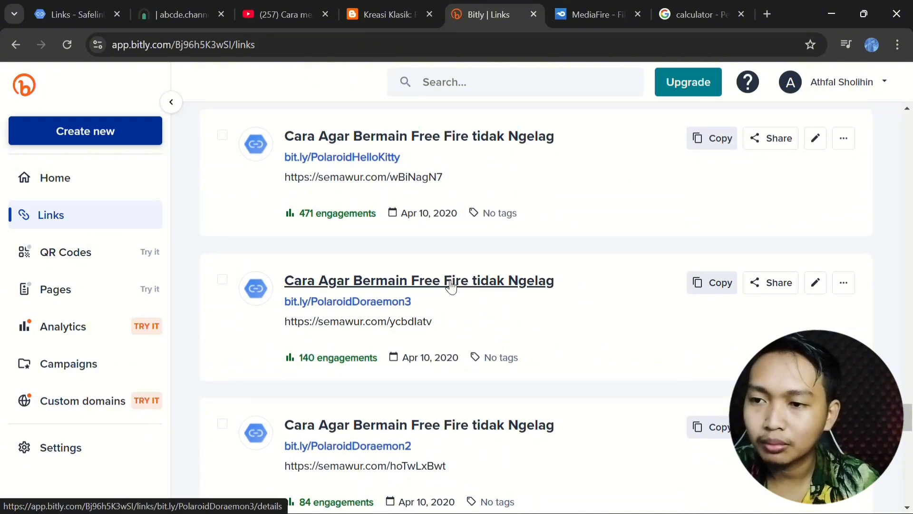
{"action": "scroll", "coordinate": [443, 272], "scroll_direction": "up", "scroll_amount": 12}
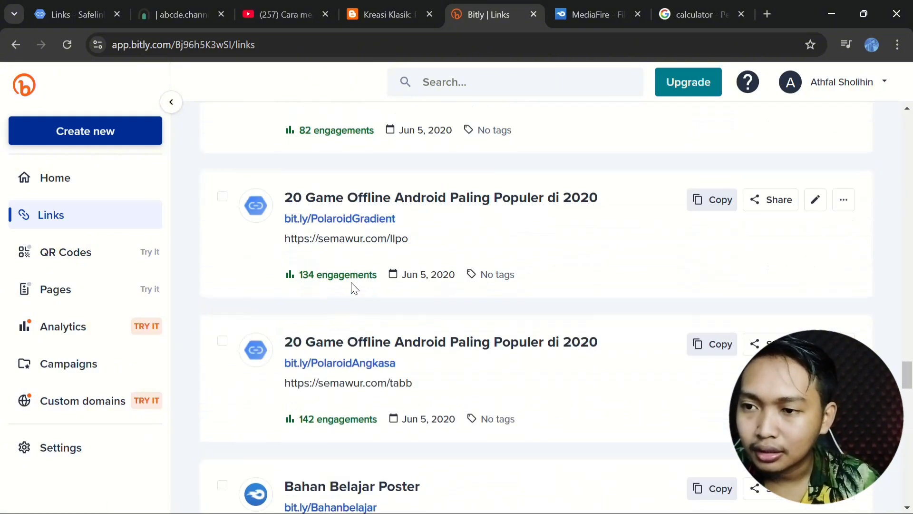
{"action": "scroll", "coordinate": [352, 285], "scroll_direction": "up", "scroll_amount": 4}
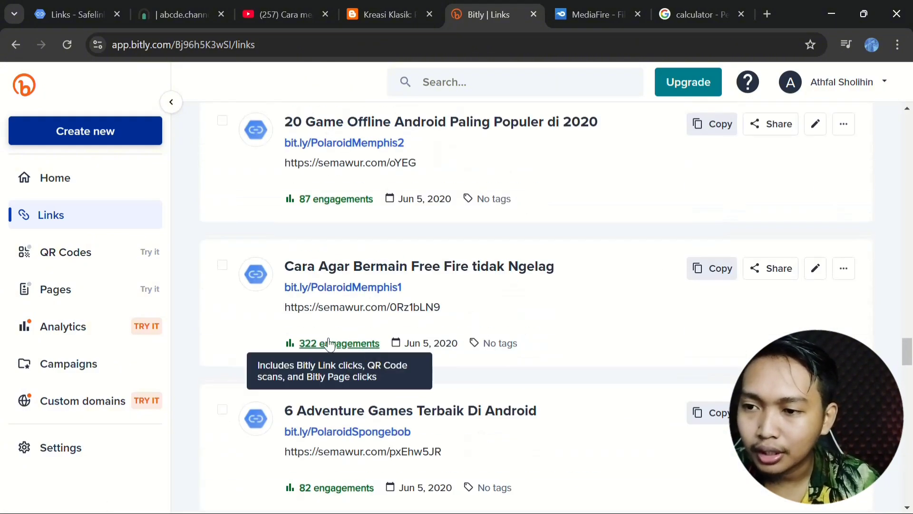
{"action": "scroll", "coordinate": [362, 335], "scroll_direction": "up", "scroll_amount": 5}
{"action": "scroll", "coordinate": [363, 335], "scroll_direction": "up", "scroll_amount": 10}
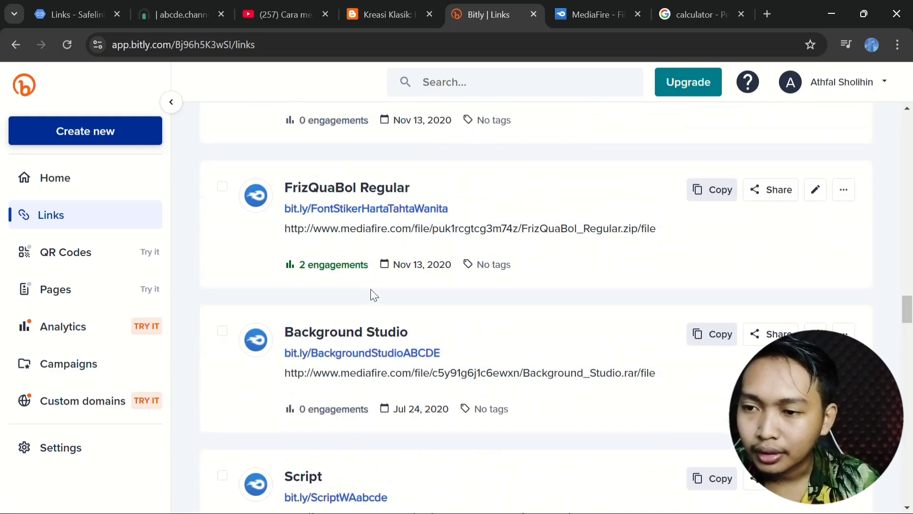
{"action": "scroll", "coordinate": [371, 293], "scroll_direction": "down", "scroll_amount": 10}
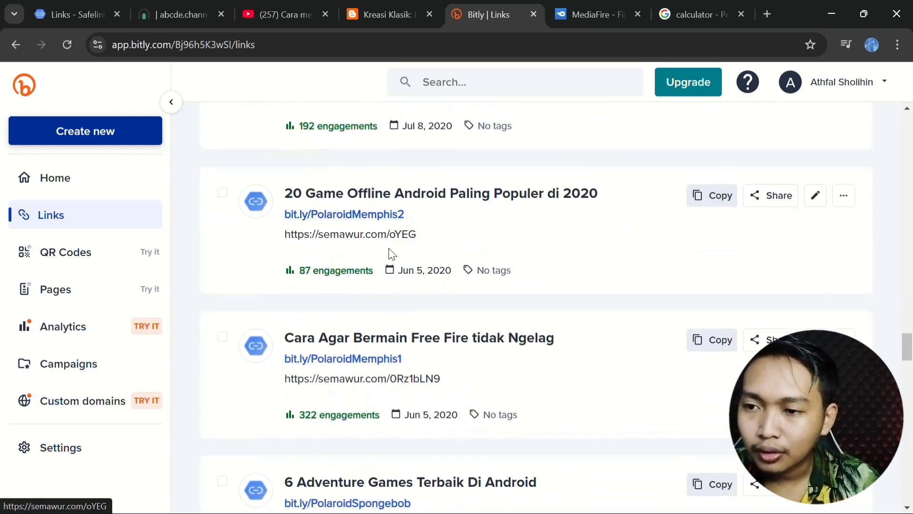
Look over the Polaroid 2R blog article and the Bitly template download links placed in it.
{"action": "left_click", "coordinate": [396, 21]}
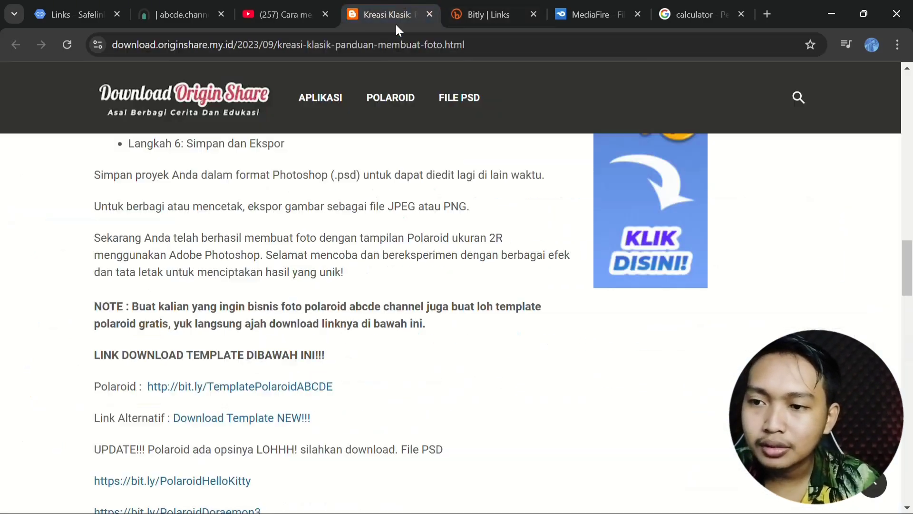
{"action": "scroll", "coordinate": [275, 362], "scroll_direction": "down", "scroll_amount": 3}
{"action": "scroll", "coordinate": [275, 363], "scroll_direction": "down", "scroll_amount": 20}
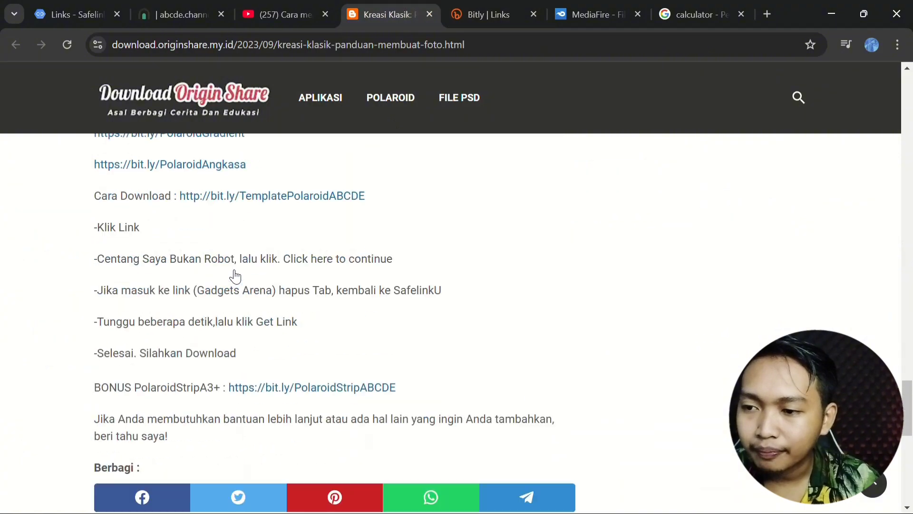
{"action": "scroll", "coordinate": [235, 292], "scroll_direction": "up", "scroll_amount": 20}
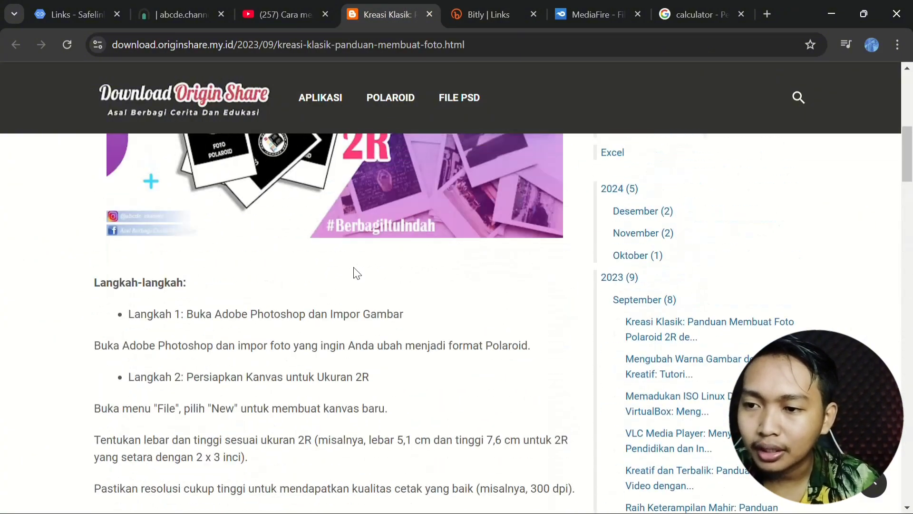
{"action": "scroll", "coordinate": [471, 335], "scroll_direction": "down", "scroll_amount": 8}
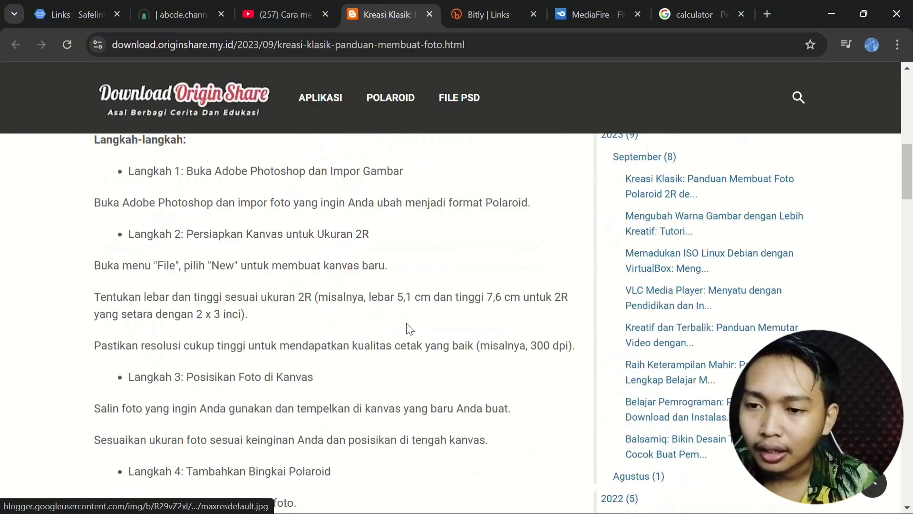
{"action": "scroll", "coordinate": [410, 323], "scroll_direction": "down", "scroll_amount": 20}
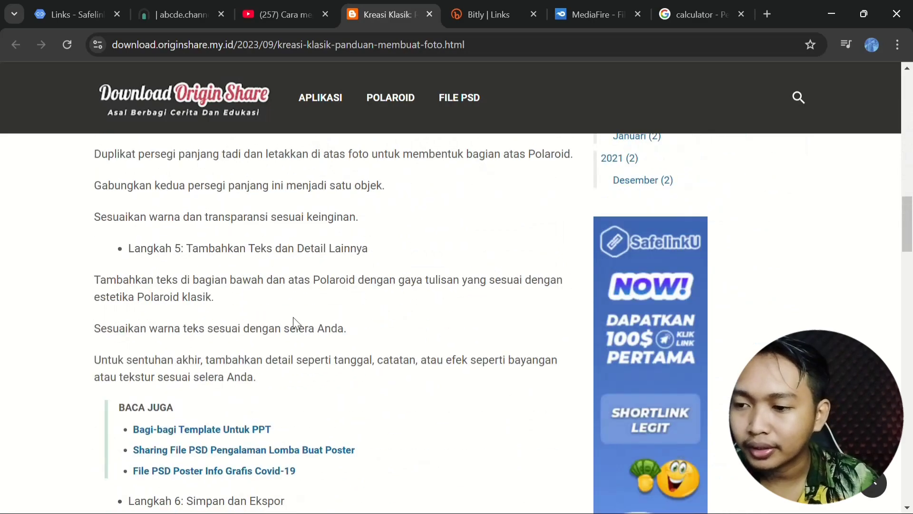
Review the short links in the poster video's YouTube description and the download counts in the MediaFire Berbagi folder.
{"action": "key", "text": "ctrl+shift+Tab"}
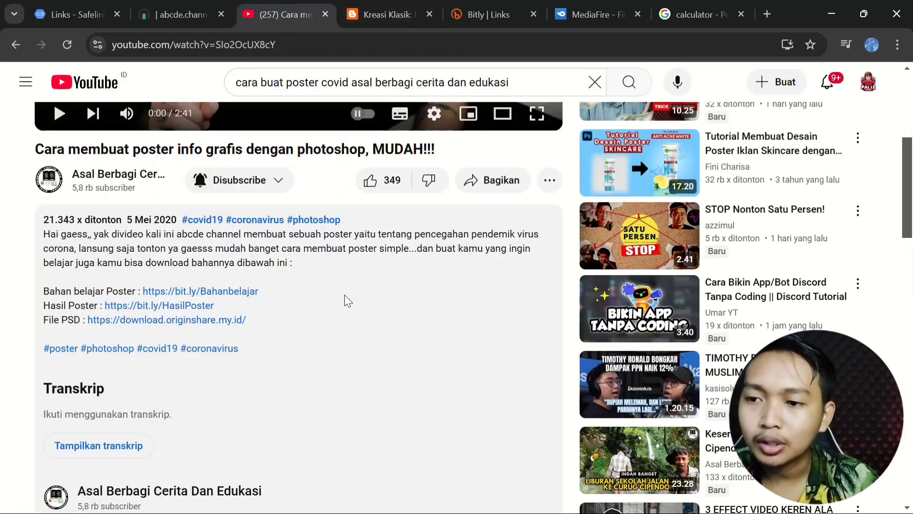
{"action": "scroll", "coordinate": [346, 299], "scroll_direction": "up", "scroll_amount": 5}
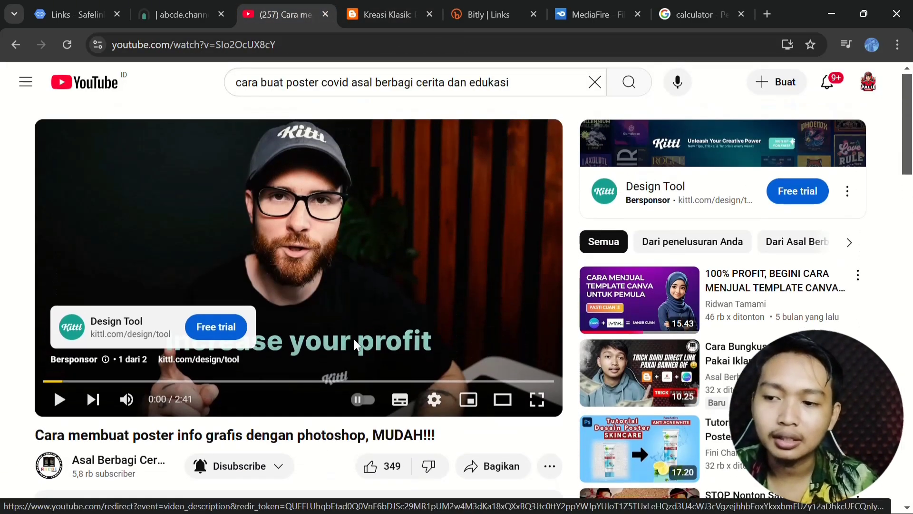
{"action": "scroll", "coordinate": [295, 353], "scroll_direction": "down", "scroll_amount": 3}
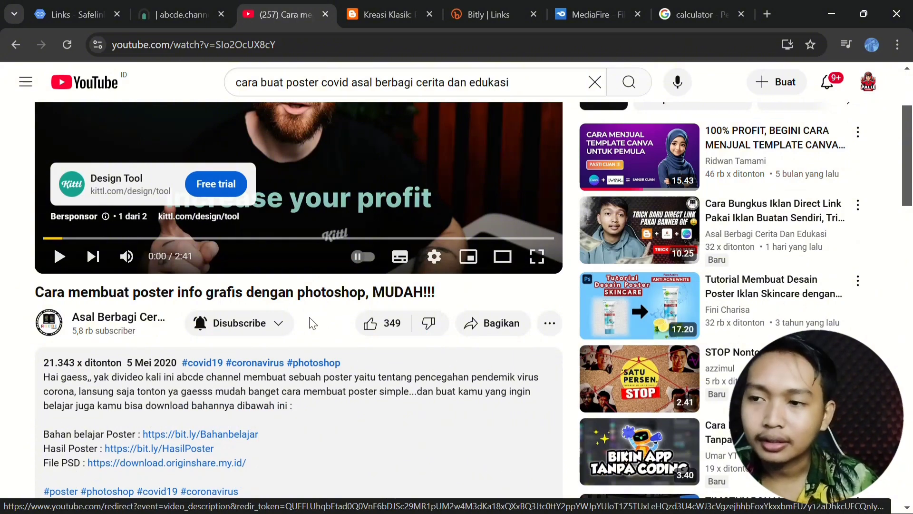
{"action": "left_click", "coordinate": [592, 14]}
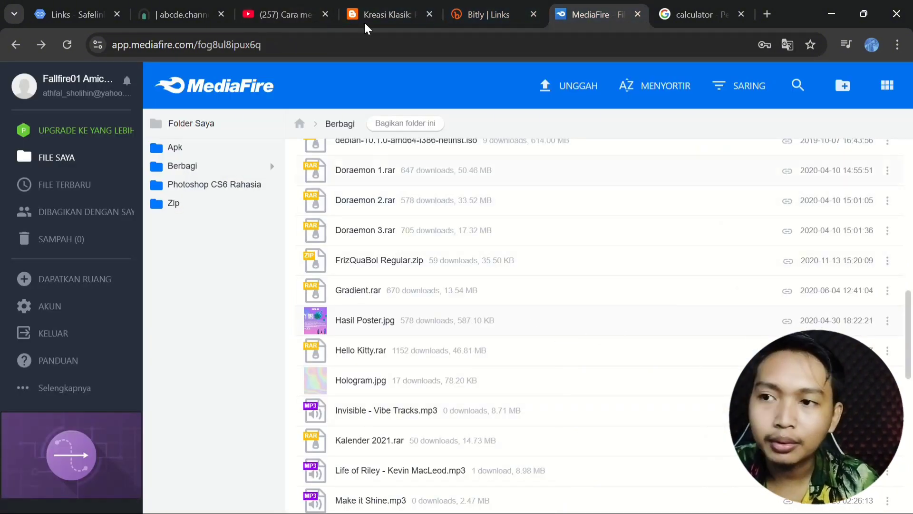
{"action": "left_click", "coordinate": [71, 14]}
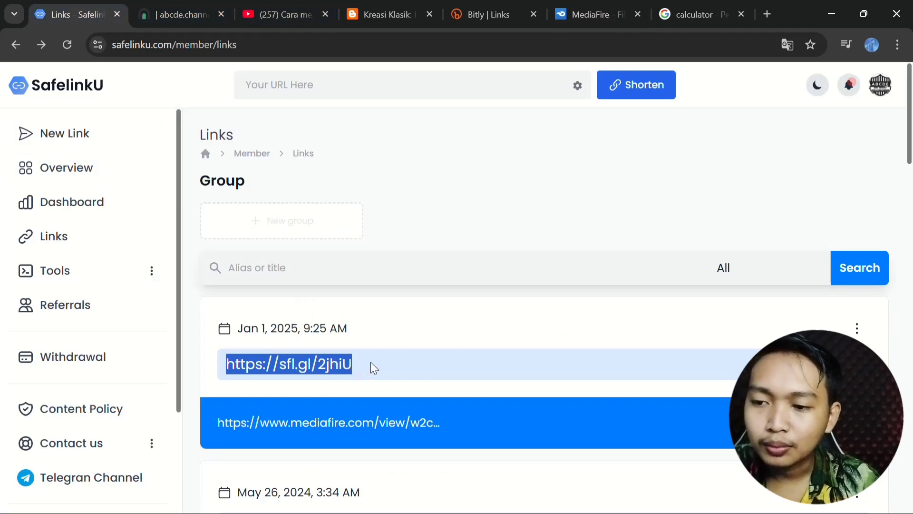
{"action": "left_click", "coordinate": [495, 14]}
{"action": "scroll", "coordinate": [409, 233], "scroll_direction": "up", "scroll_amount": 10}
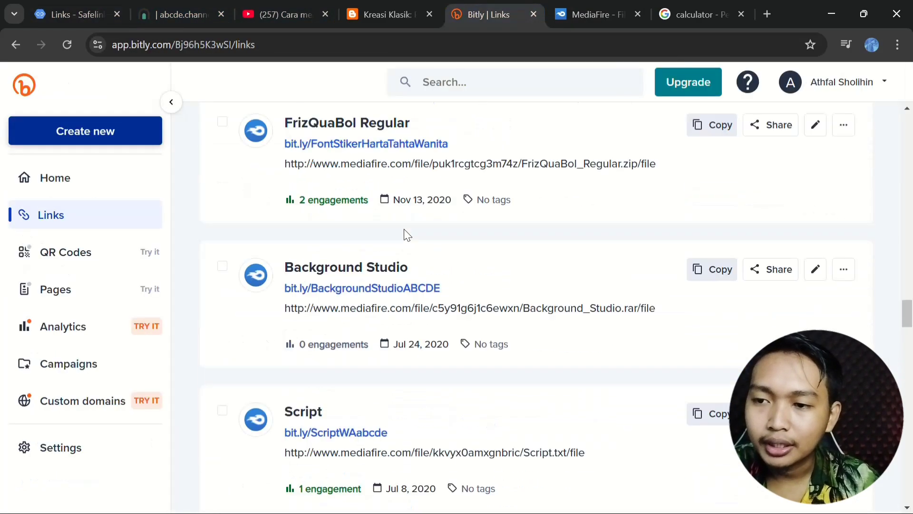
{"action": "scroll", "coordinate": [412, 235], "scroll_direction": "up", "scroll_amount": 15}
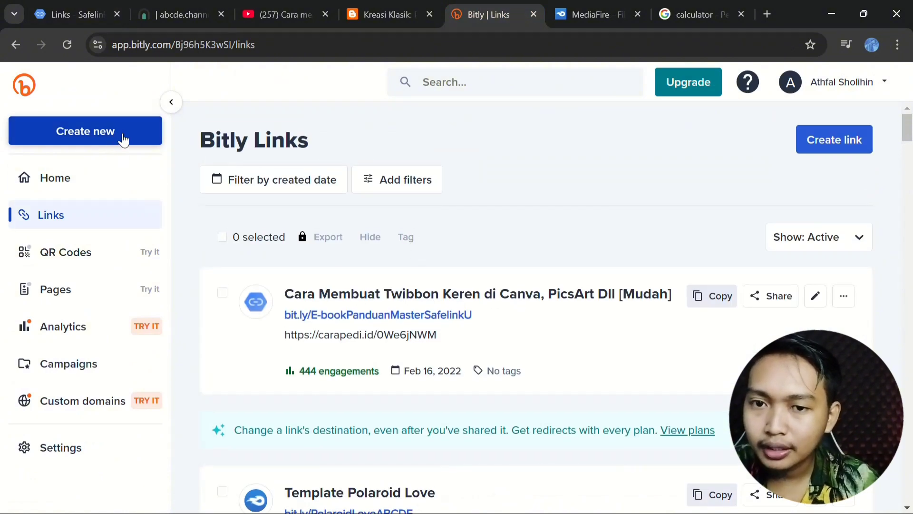
{"action": "left_click", "coordinate": [813, 146]}
{"action": "left_click", "coordinate": [395, 257]}
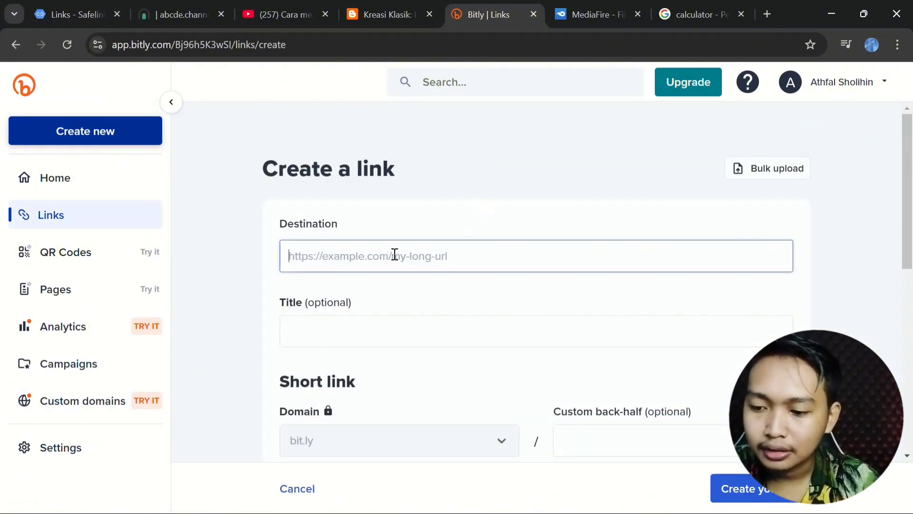
{"action": "type", "text": "https://sfl.gl/2jhiU"}
{"action": "key", "text": "ctrl+a"}
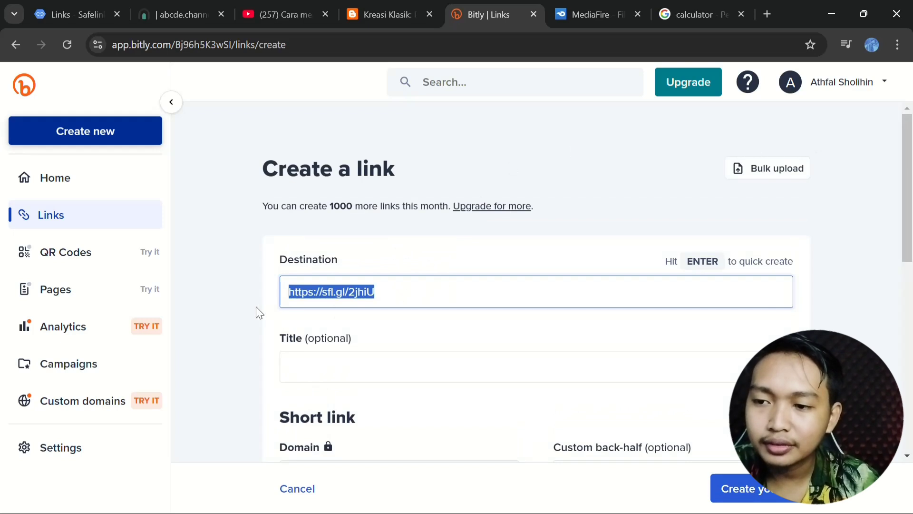
{"action": "left_click", "coordinate": [431, 294]}
Title the new link "Poster Cover-19", create it, and dismiss the sharing dialog.
{"action": "scroll", "coordinate": [419, 295], "scroll_direction": "down", "scroll_amount": 1}
{"action": "left_click", "coordinate": [404, 289]}
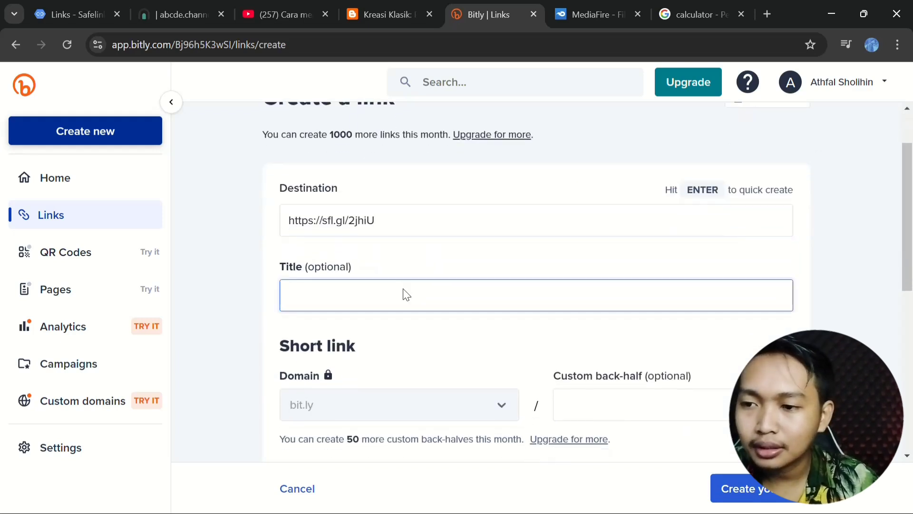
{"action": "type", "text": "Poster"}
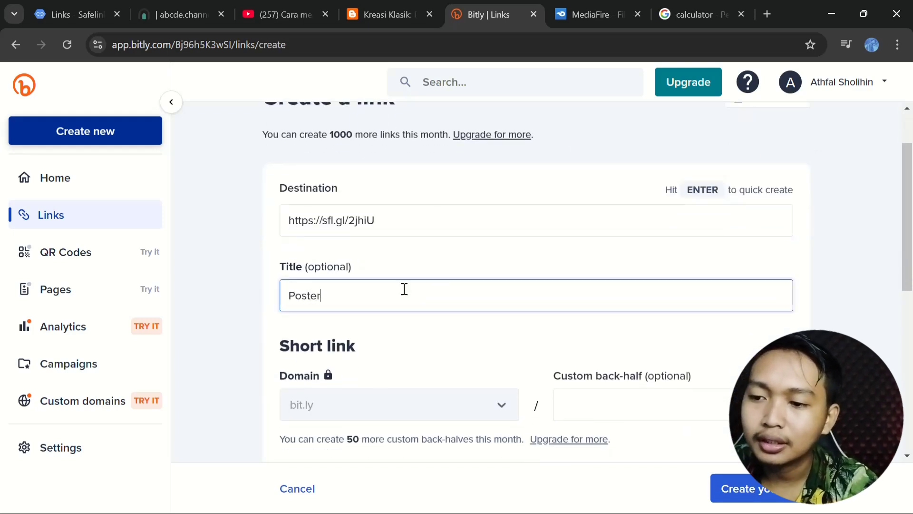
{"action": "type", "text": " C"}
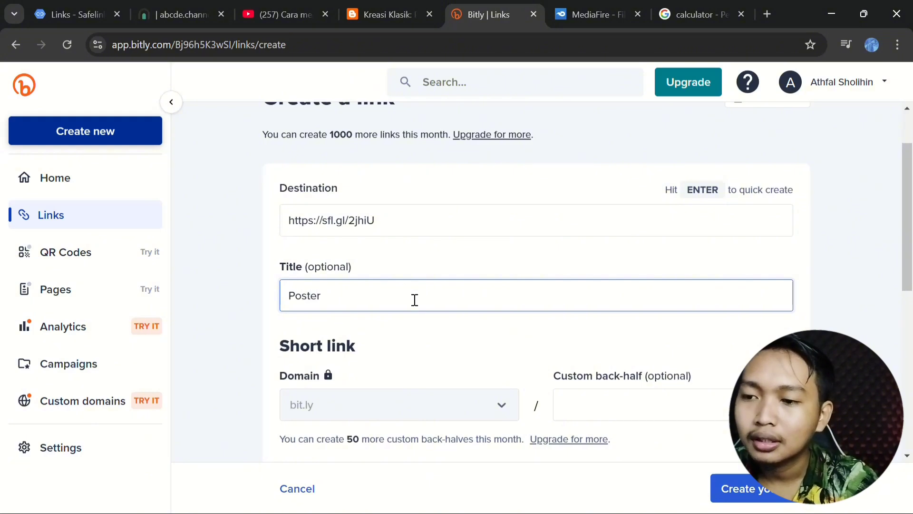
{"action": "type", "text": "over"}
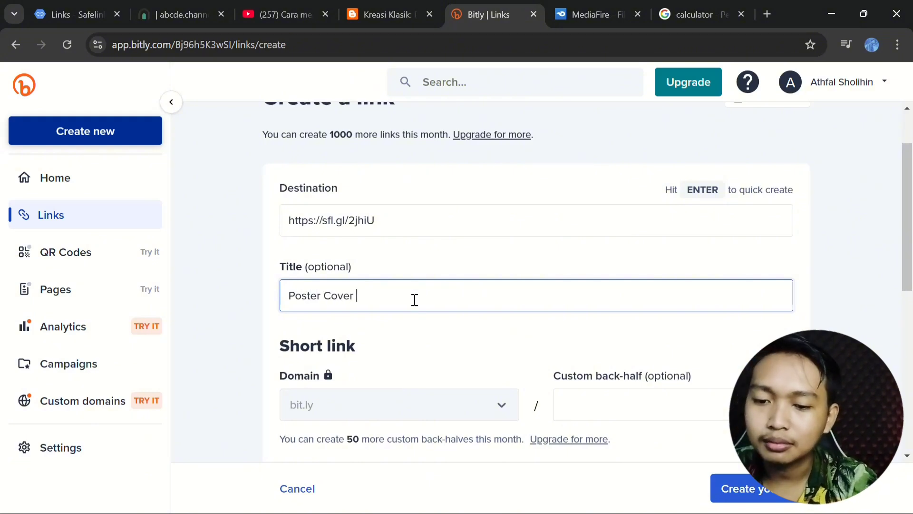
{"action": "type", "text": "-19"}
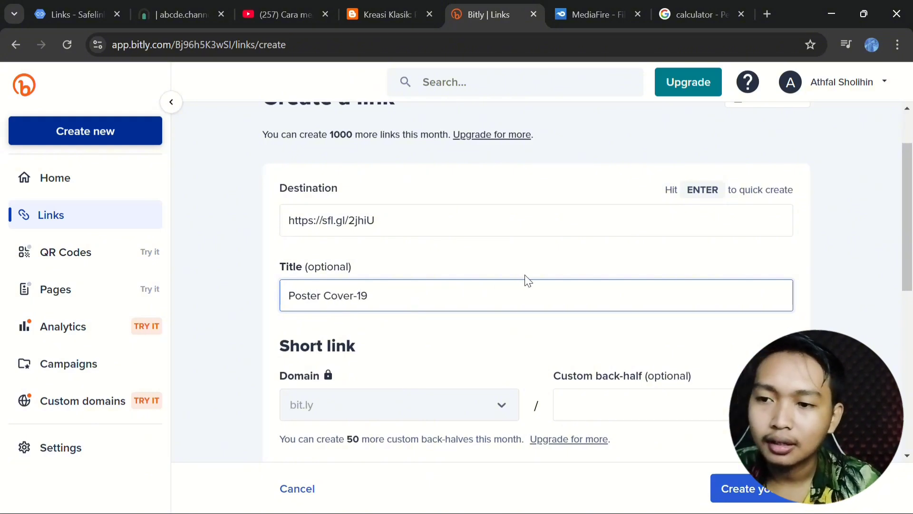
{"action": "scroll", "coordinate": [675, 386], "scroll_direction": "down", "scroll_amount": 2}
{"action": "left_click", "coordinate": [735, 488]}
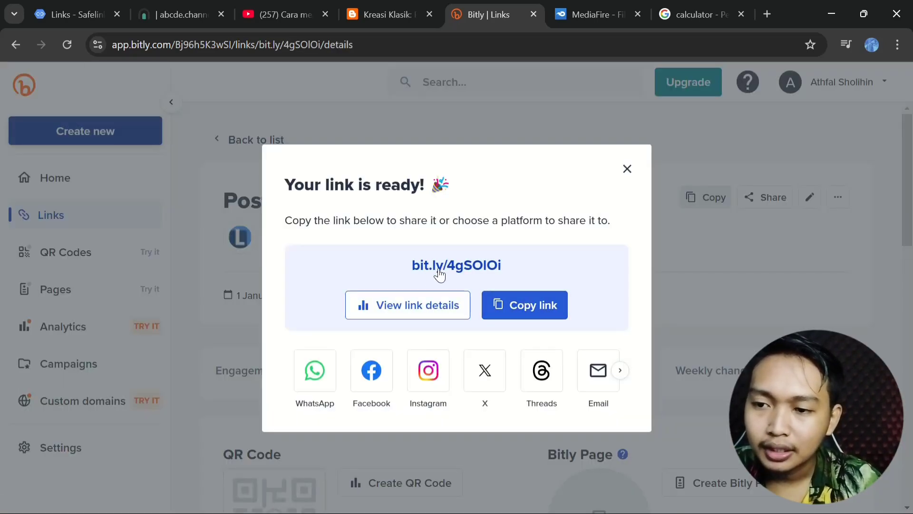
{"action": "left_click", "coordinate": [628, 172]}
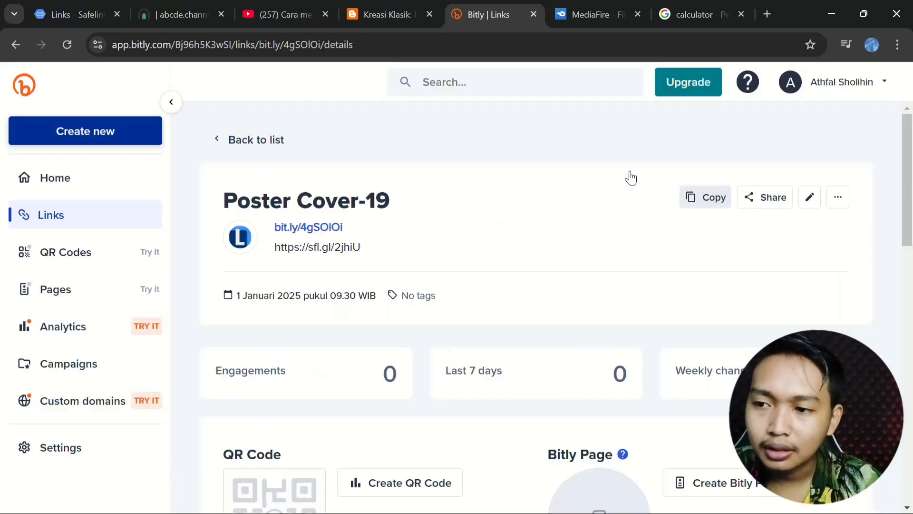
Change the Poster Cover-19 link's back-half to "Poster-covid-19-abcde" and save the link.
{"action": "left_click", "coordinate": [809, 197]}
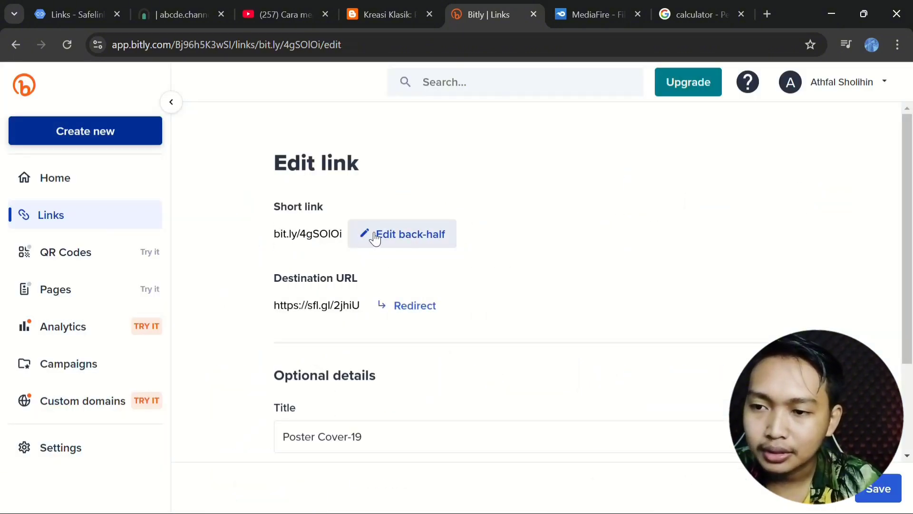
{"action": "left_click", "coordinate": [372, 236]}
{"action": "left_click", "coordinate": [622, 239]}
{"action": "left_click_drag", "start_coordinate": [622, 239], "coordinate": [536, 247]}
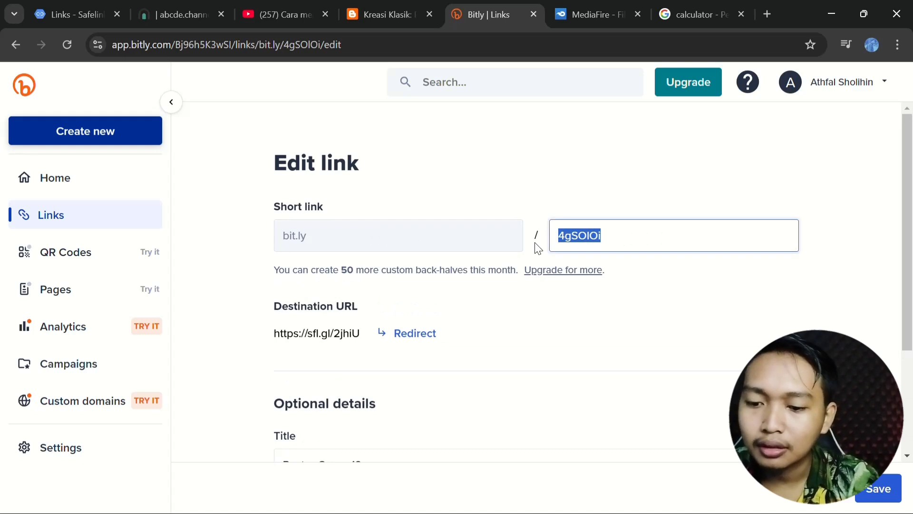
{"action": "type", "text": "p"}
{"action": "key", "text": "BackSpace"}
{"action": "type", "text": "Poster-covid-19-abcde"}
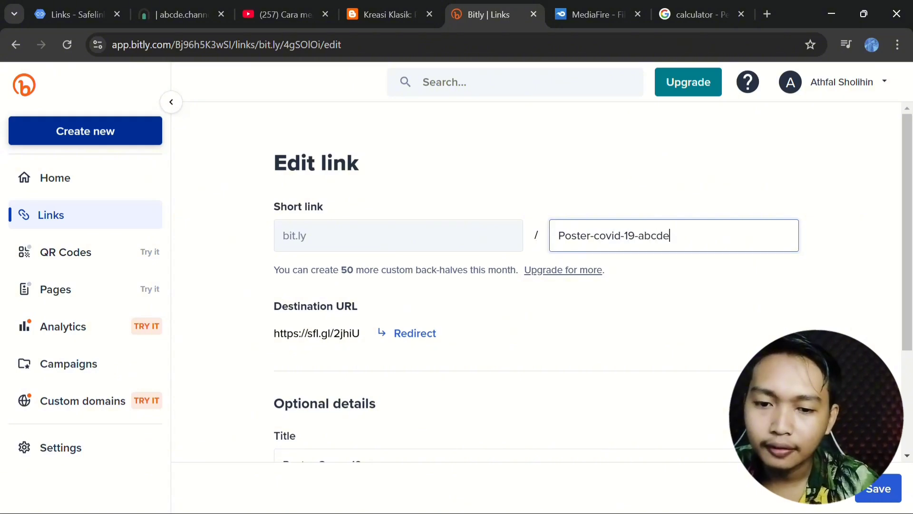
{"action": "left_click", "coordinate": [892, 489]}
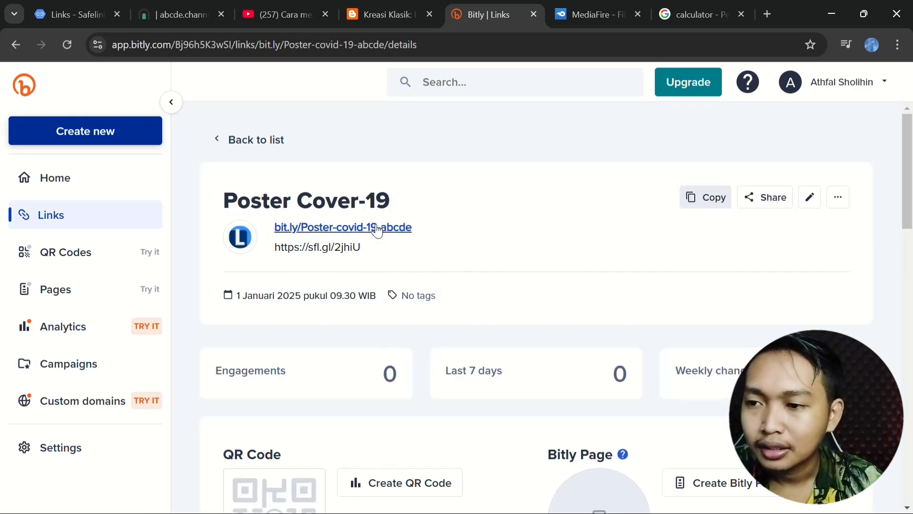
Test the customized Poster Cover-19 short link in its own tab, close that tab, and copy the short link.
{"action": "left_click", "coordinate": [352, 242]}
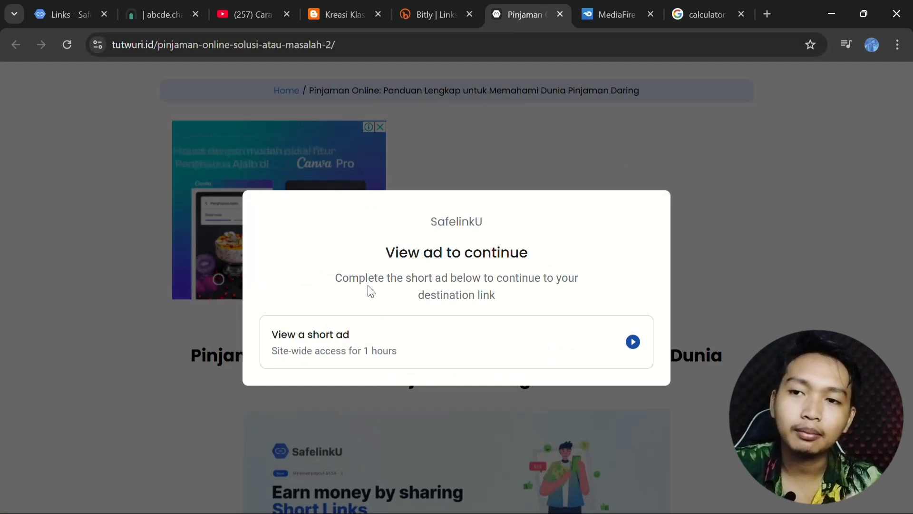
{"action": "left_click", "coordinate": [562, 9]}
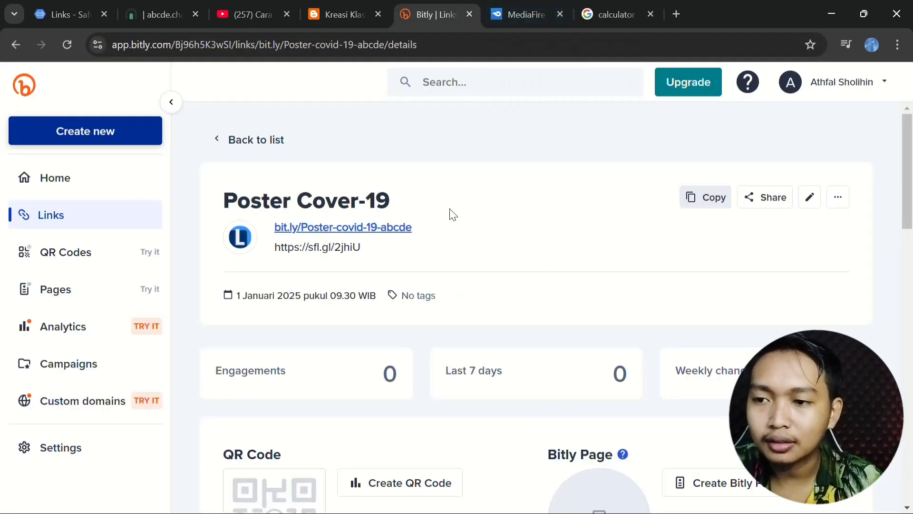
{"action": "left_click", "coordinate": [708, 198]}
{"action": "left_click", "coordinate": [698, 201]}
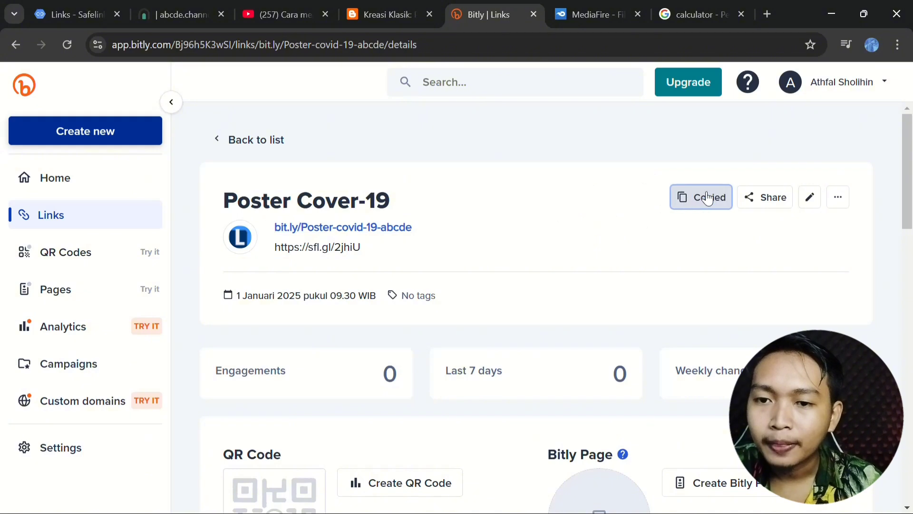
Look over the template download links in the Polaroid blog article as a place for short links.
{"action": "left_click", "coordinate": [410, 7]}
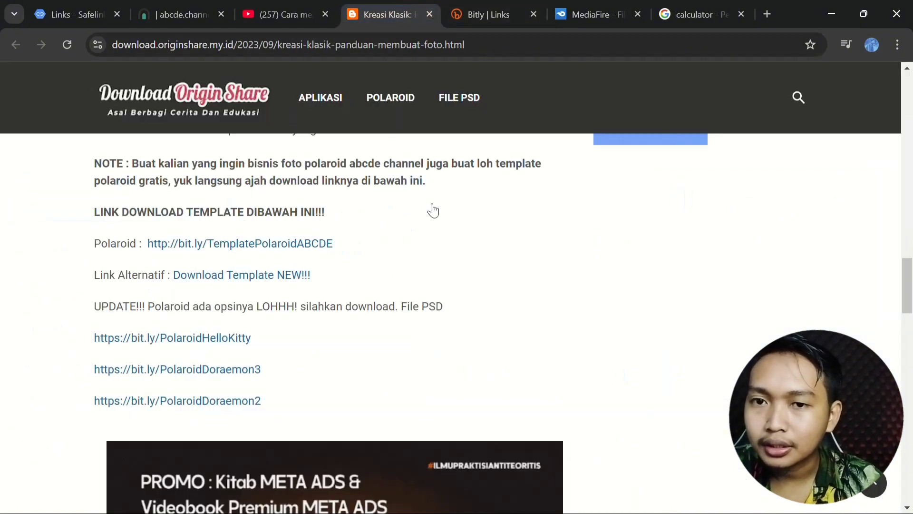
{"action": "scroll", "coordinate": [223, 316], "scroll_direction": "down", "scroll_amount": 1}
{"action": "scroll", "coordinate": [197, 300], "scroll_direction": "up", "scroll_amount": 3}
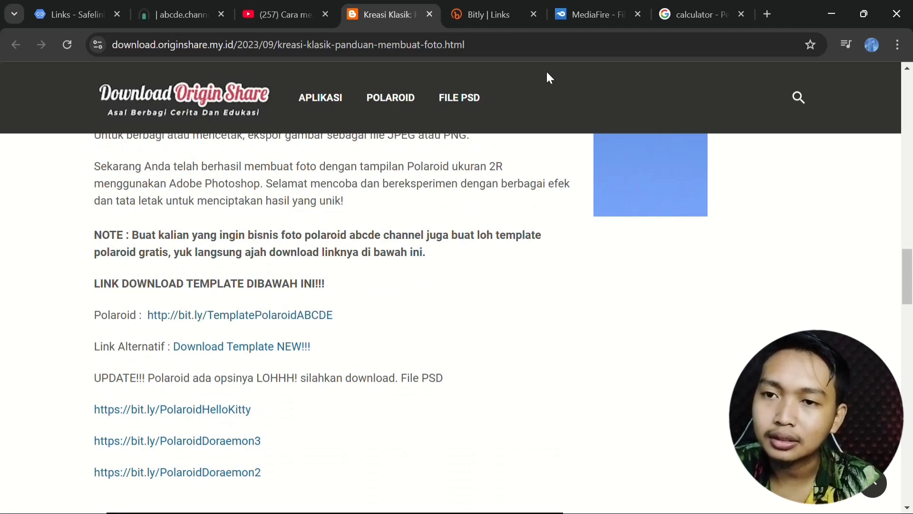
{"action": "left_click", "coordinate": [709, 5]}
{"action": "left_click", "coordinate": [431, 43]}
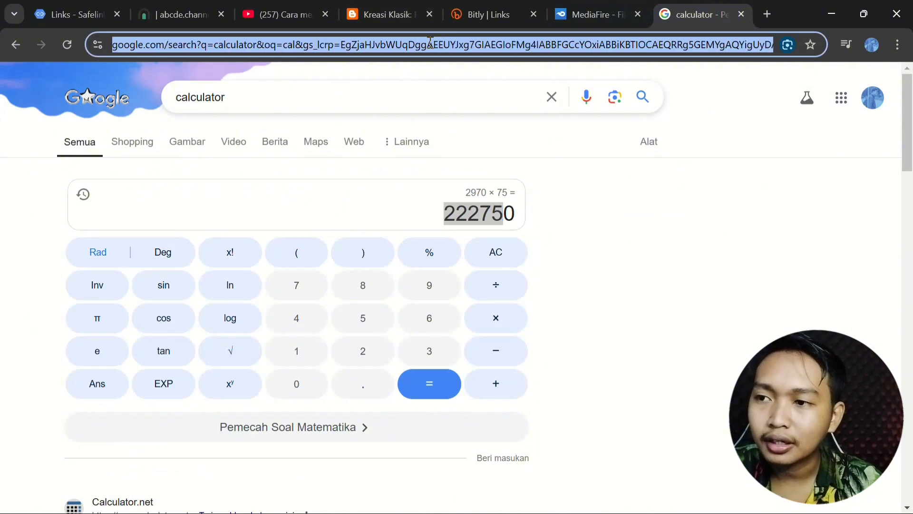
{"action": "key", "text": "ctrl+v"}
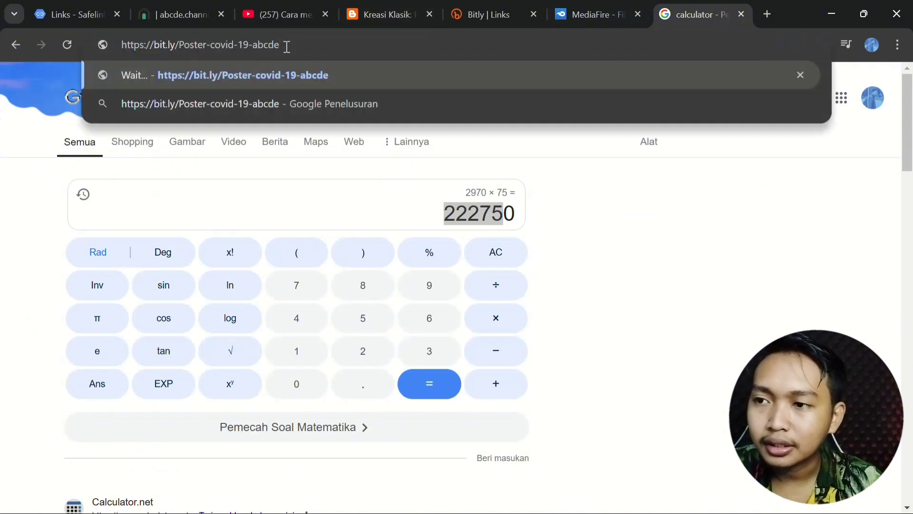
{"action": "key", "text": "Return"}
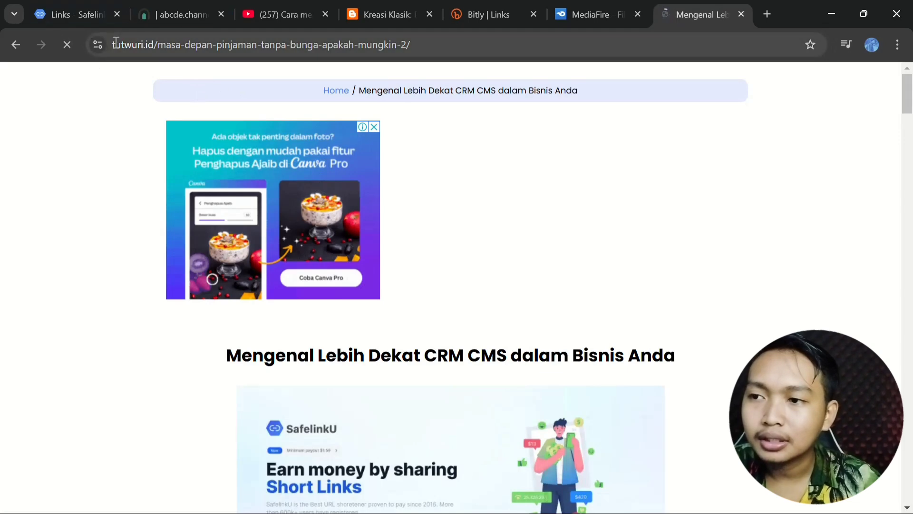
{"action": "left_click", "coordinate": [741, 14]}
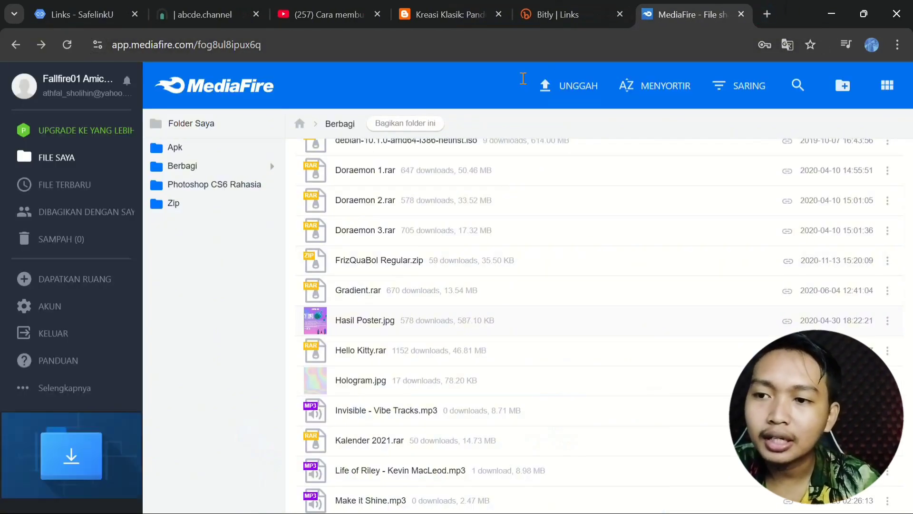
Review the Poster Cover-19 link details, the poster video's description links, the MediaFire files and the blog's download links.
{"action": "left_click", "coordinate": [557, 14]}
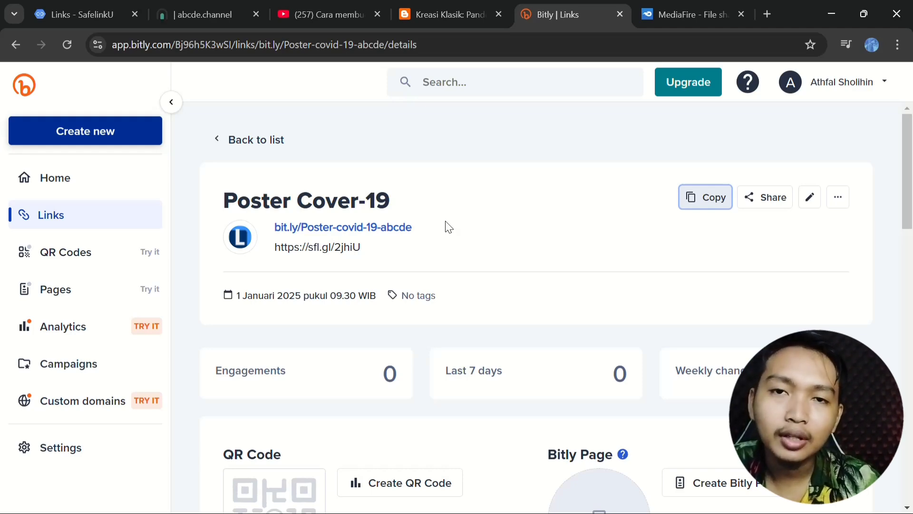
{"action": "left_click", "coordinate": [328, 14]}
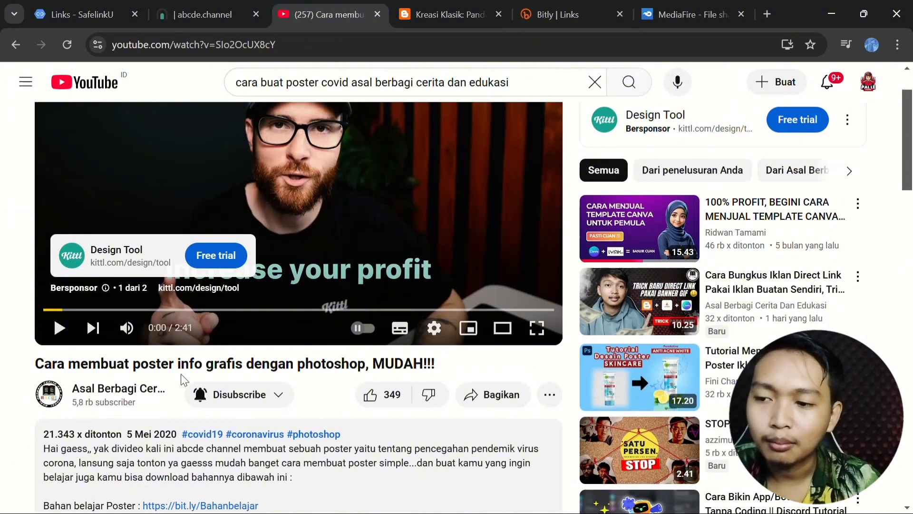
{"action": "scroll", "coordinate": [235, 361], "scroll_direction": "down", "scroll_amount": 1}
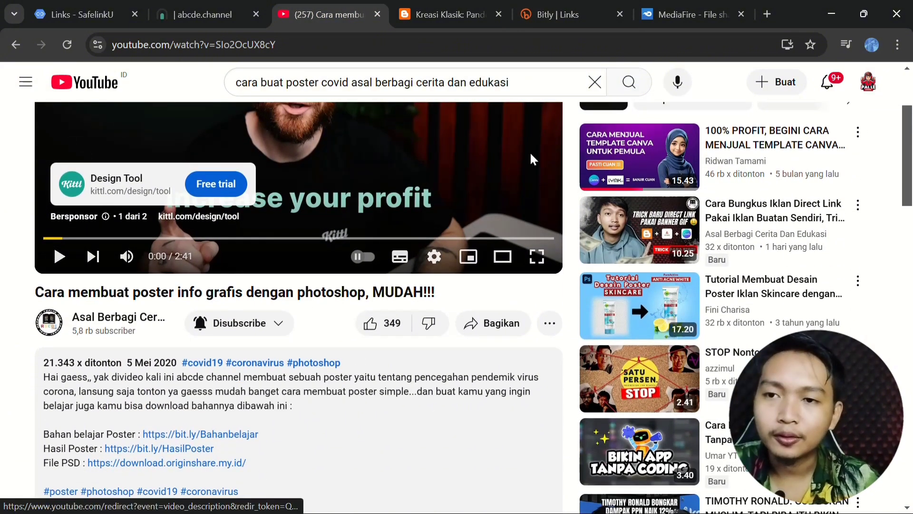
{"action": "left_click", "coordinate": [663, 6]}
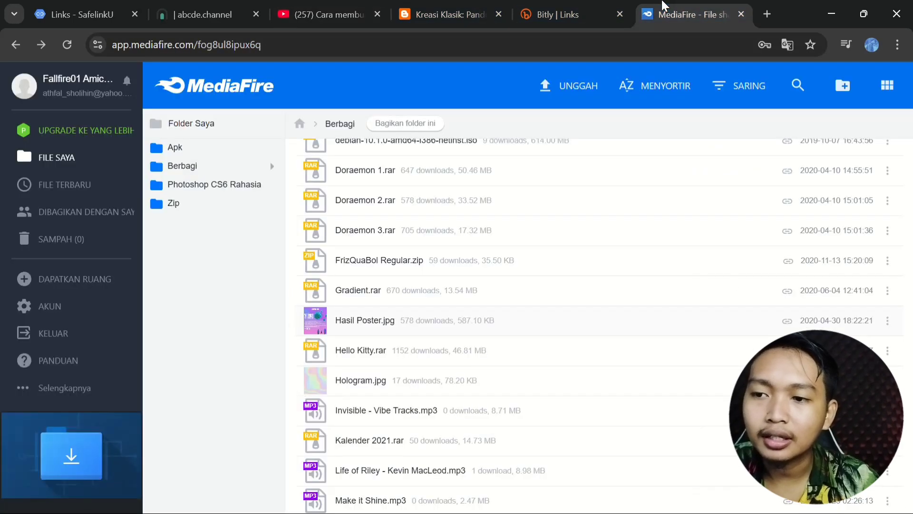
{"action": "left_click", "coordinate": [466, 6]}
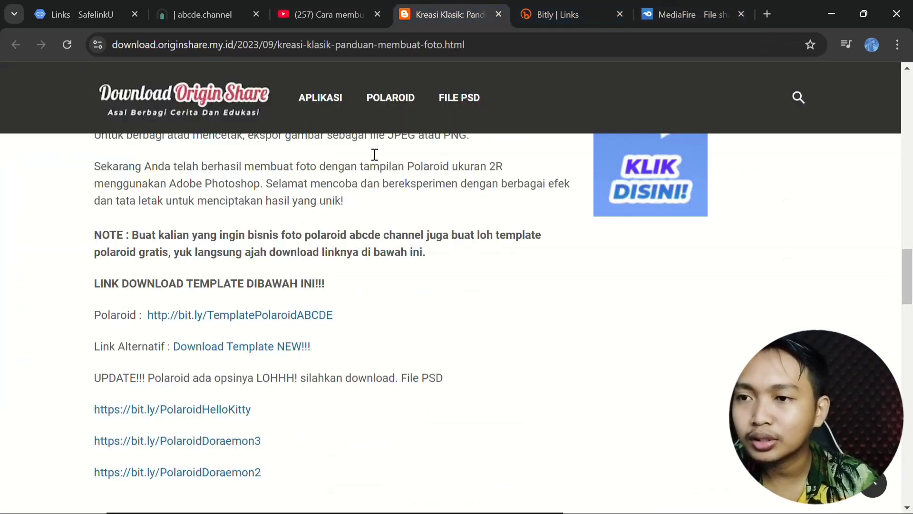
Examine the viewer comments under the poster tutorial video on YouTube.
{"action": "left_click", "coordinate": [328, 14]}
{"action": "scroll", "coordinate": [354, 397], "scroll_direction": "down", "scroll_amount": 1}
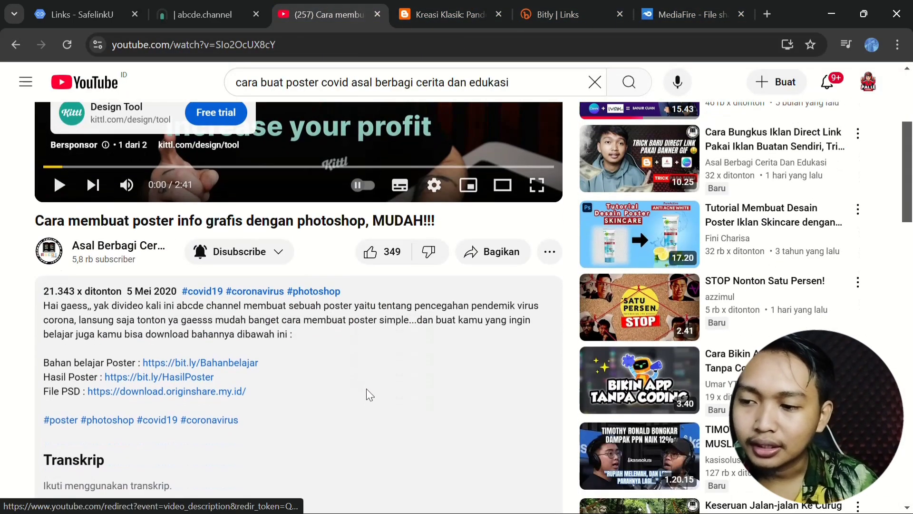
{"action": "scroll", "coordinate": [366, 394], "scroll_direction": "down", "scroll_amount": 14}
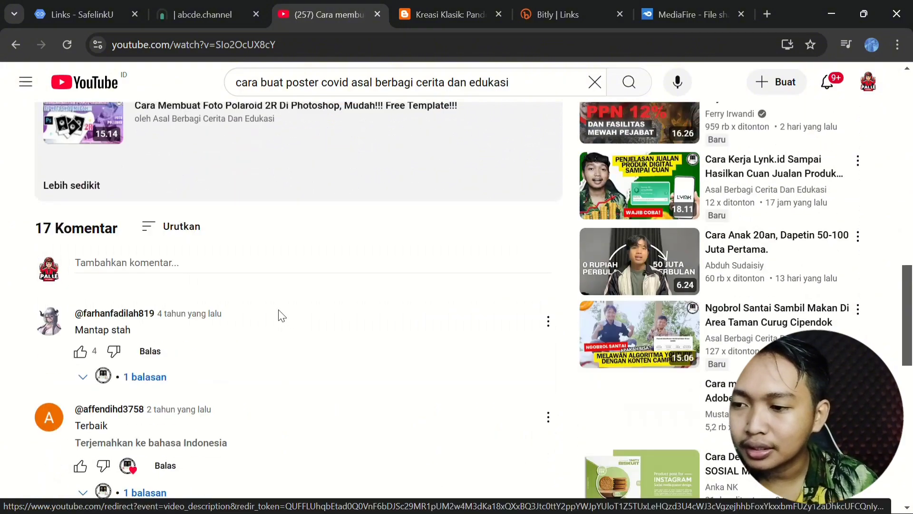
{"action": "scroll", "coordinate": [238, 285], "scroll_direction": "down", "scroll_amount": 3}
{"action": "scroll", "coordinate": [180, 309], "scroll_direction": "down", "scroll_amount": 3}
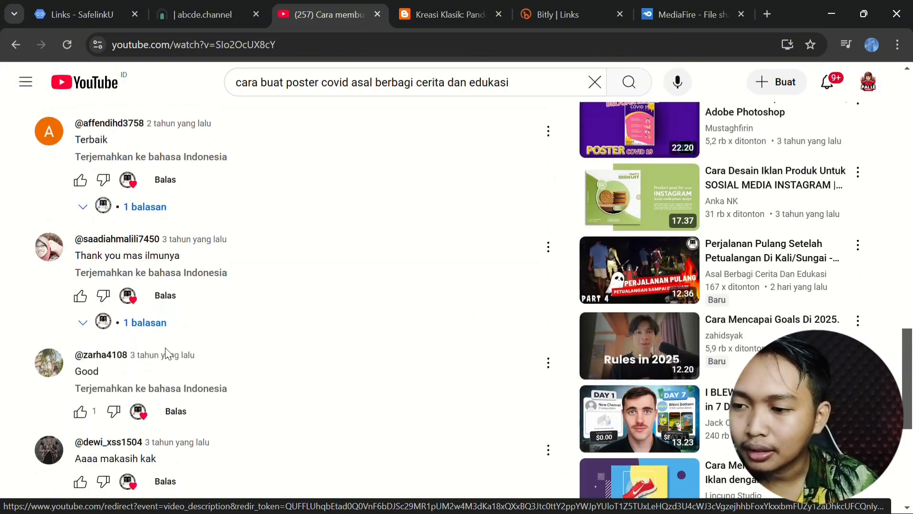
{"action": "scroll", "coordinate": [167, 354], "scroll_direction": "down", "scroll_amount": 3}
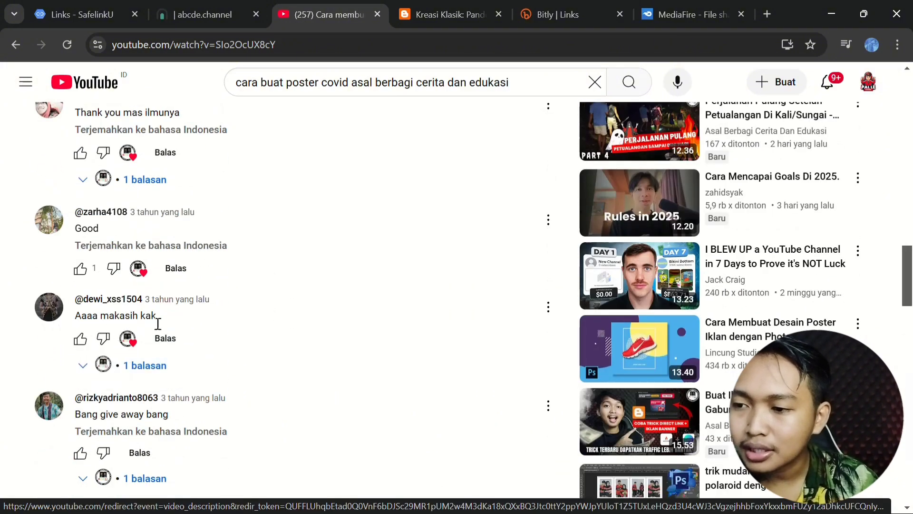
{"action": "scroll", "coordinate": [158, 328], "scroll_direction": "down", "scroll_amount": 8}
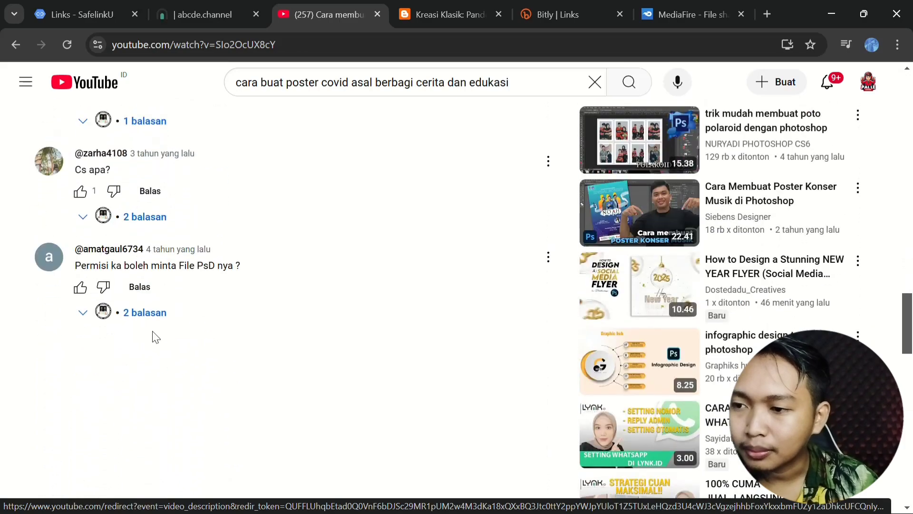
Review the viewer comments and the download links in the description of the poster tutorial video.
{"action": "scroll", "coordinate": [154, 337], "scroll_direction": "up", "scroll_amount": 10}
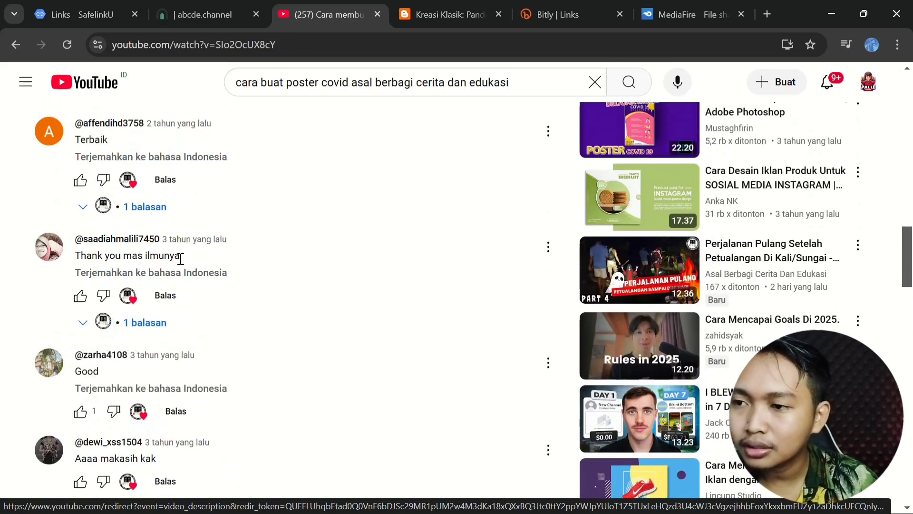
{"action": "scroll", "coordinate": [180, 259], "scroll_direction": "up", "scroll_amount": 6}
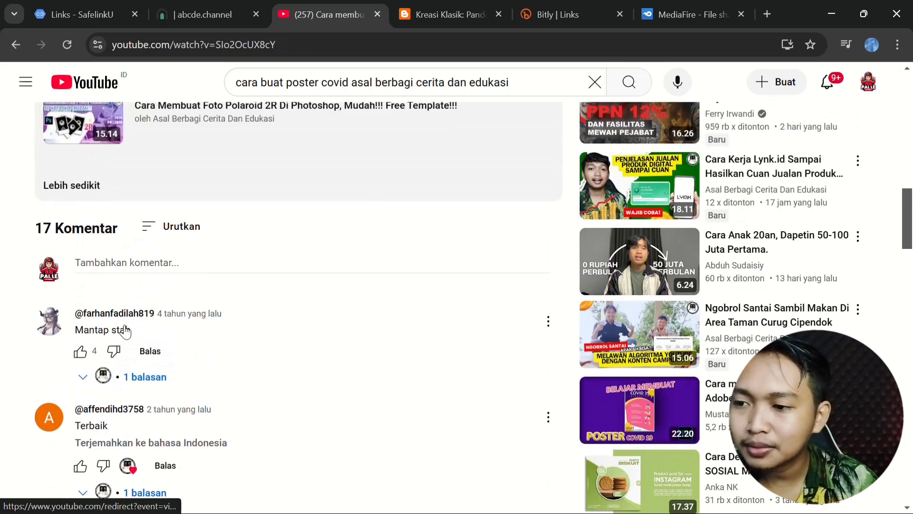
{"action": "scroll", "coordinate": [320, 351], "scroll_direction": "down", "scroll_amount": 2}
{"action": "scroll", "coordinate": [320, 351], "scroll_direction": "up", "scroll_amount": 17}
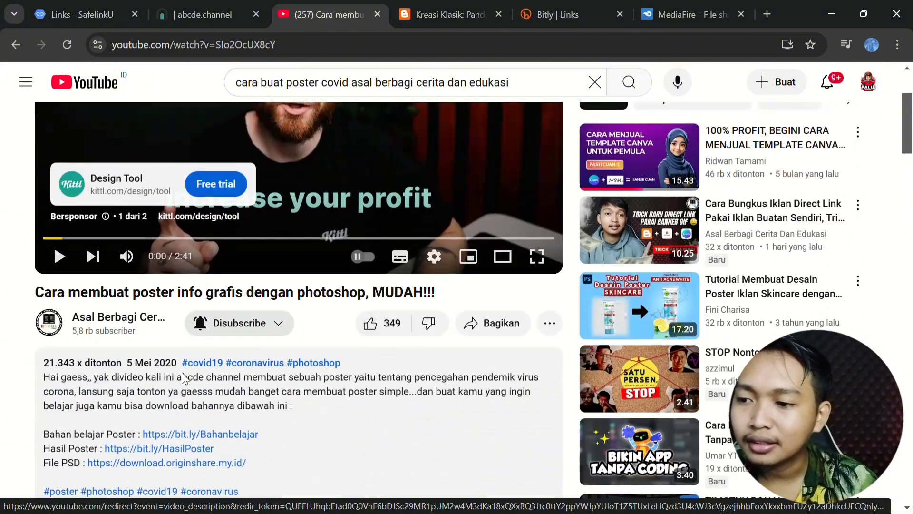
{"action": "scroll", "coordinate": [184, 379], "scroll_direction": "down", "scroll_amount": 2}
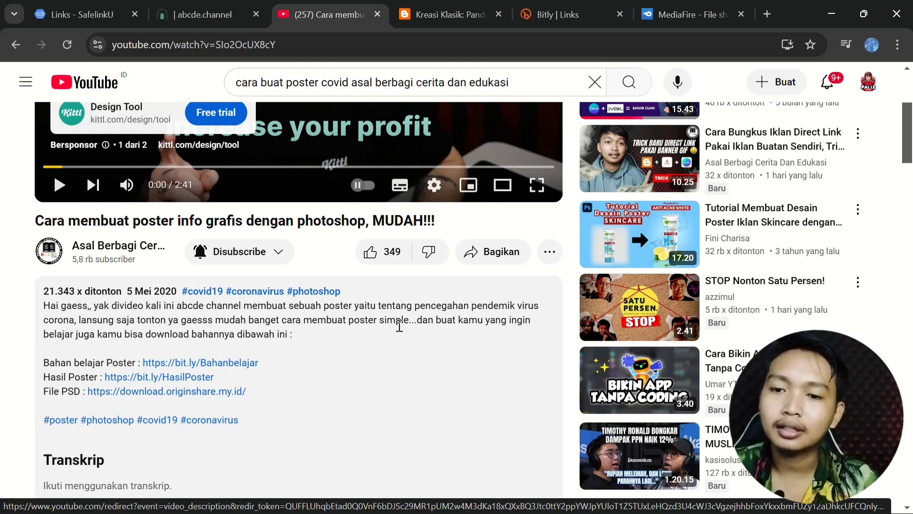
{"action": "scroll", "coordinate": [400, 327], "scroll_direction": "up", "scroll_amount": 5}
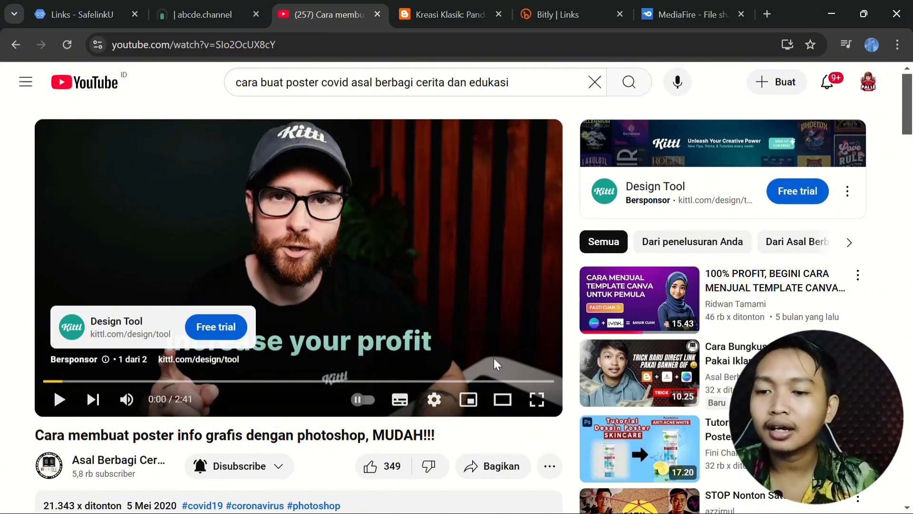
Open the SafelinkU withdrawals page and check the current balance in dollars and rupiah.
{"action": "left_click", "coordinate": [103, 14]}
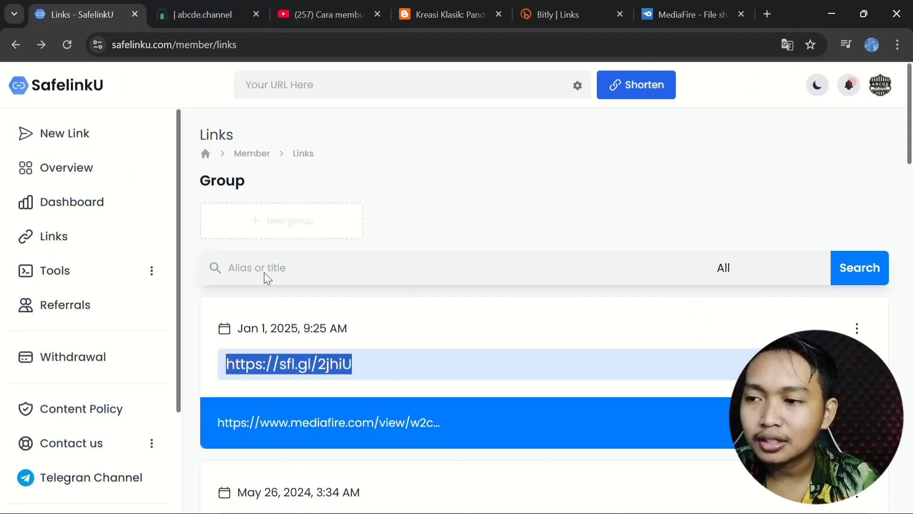
{"action": "left_click", "coordinate": [114, 357]}
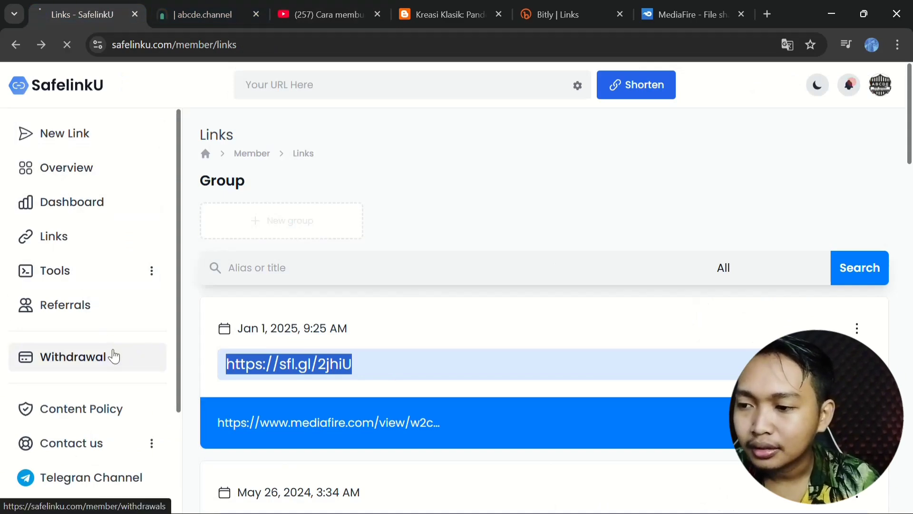
{"action": "left_click_drag", "start_coordinate": [217, 195], "coordinate": [270, 216]}
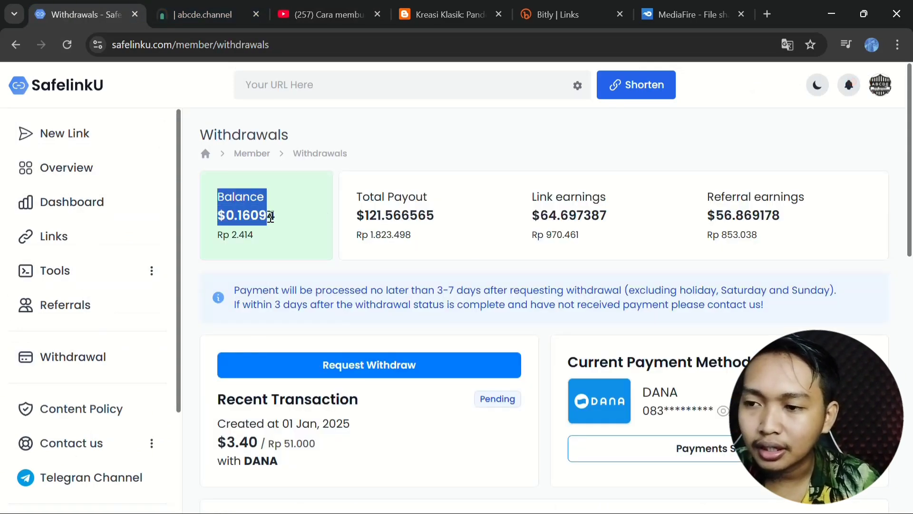
{"action": "left_click", "coordinate": [230, 231]}
Examine the SafelinkU transaction history, focusing on the amount and status of the most recent withdrawal.
{"action": "scroll", "coordinate": [233, 229], "scroll_direction": "down", "scroll_amount": 7}
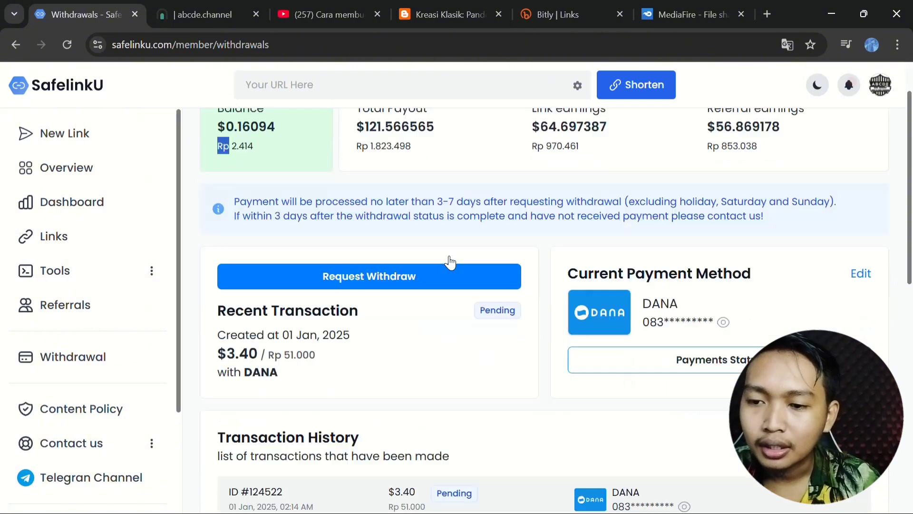
{"action": "scroll", "coordinate": [395, 228], "scroll_direction": "down", "scroll_amount": 2}
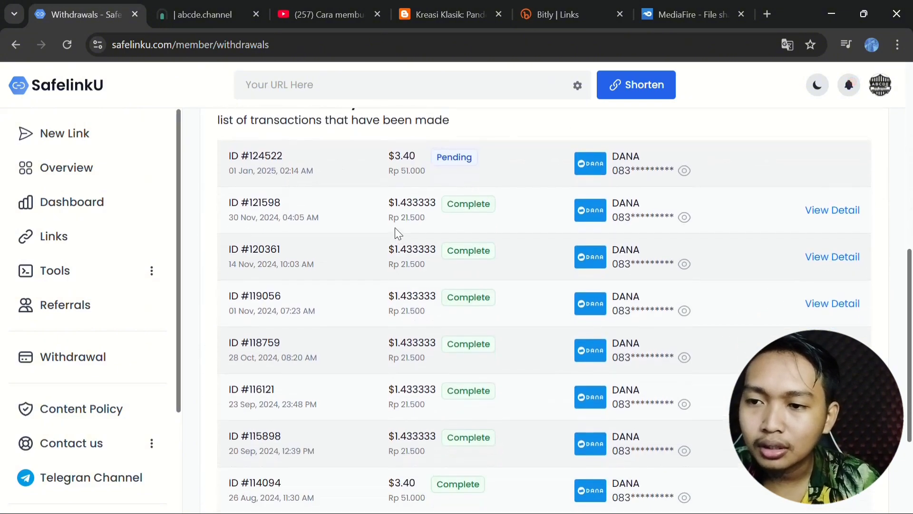
{"action": "scroll", "coordinate": [395, 226], "scroll_direction": "up", "scroll_amount": 2}
{"action": "left_click_drag", "start_coordinate": [384, 218], "coordinate": [479, 224]}
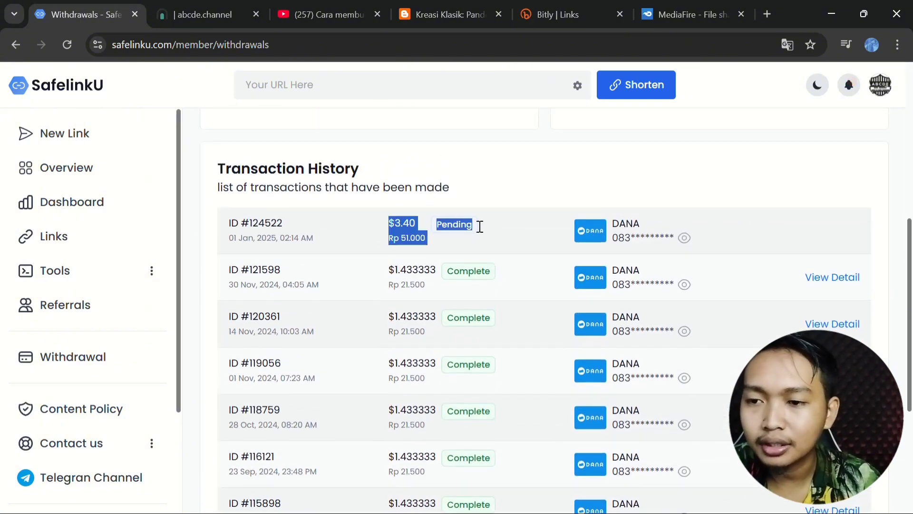
{"action": "left_click", "coordinate": [496, 226]}
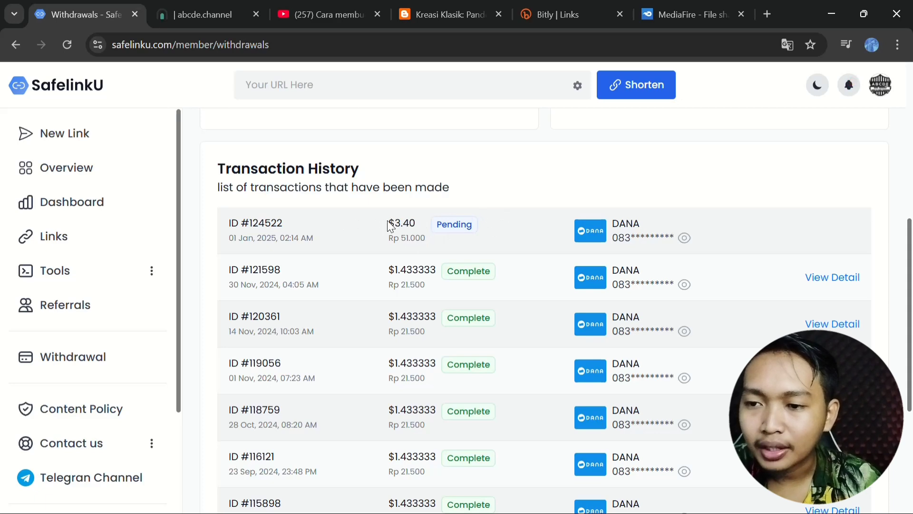
{"action": "left_click_drag", "start_coordinate": [388, 222], "coordinate": [464, 223]}
{"action": "left_click", "coordinate": [392, 234]}
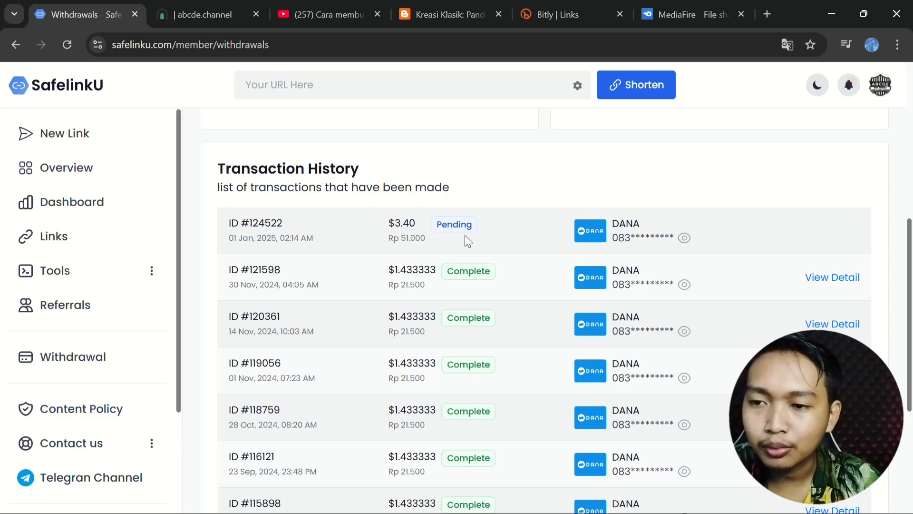
Check the total payout in dollars and rupiah in the SafelinkU withdrawals summary.
{"action": "scroll", "coordinate": [464, 235], "scroll_direction": "up", "scroll_amount": 5}
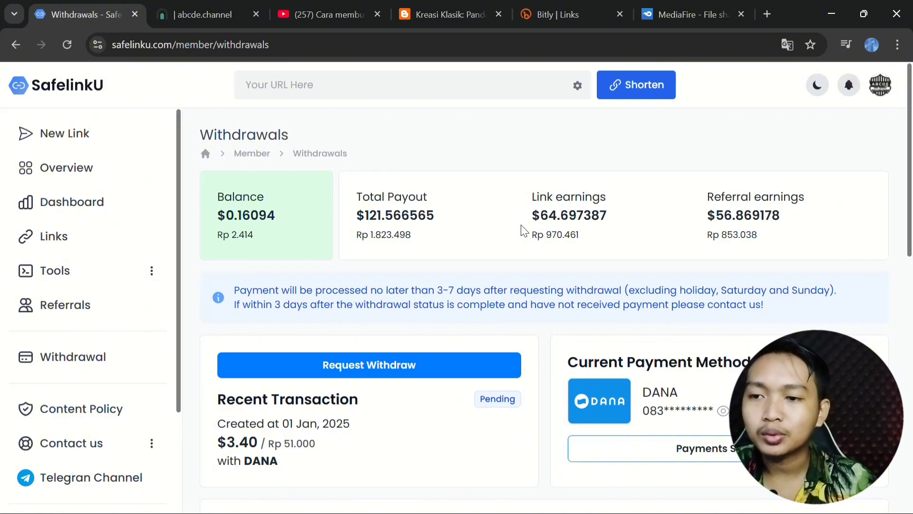
{"action": "left_click_drag", "start_coordinate": [380, 212], "coordinate": [447, 218]}
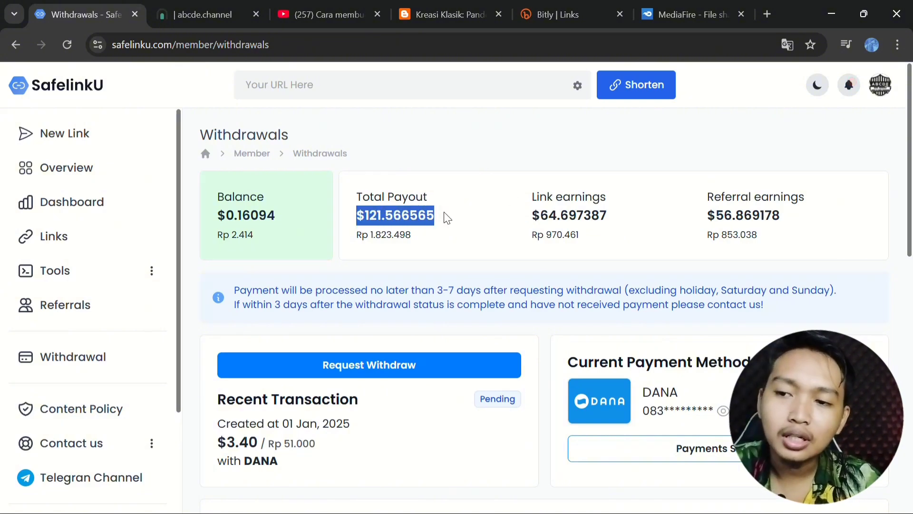
{"action": "left_click_drag", "start_coordinate": [356, 235], "coordinate": [438, 236]}
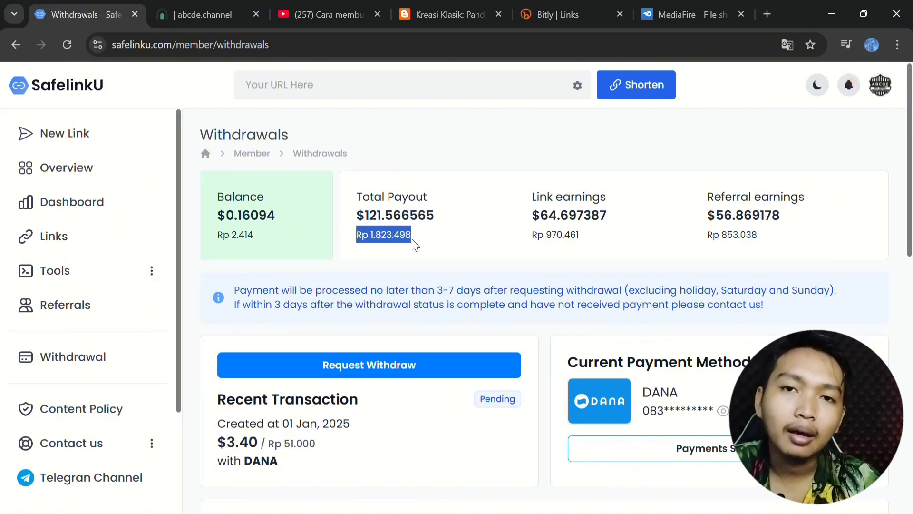
{"action": "left_click_drag", "start_coordinate": [368, 216], "coordinate": [426, 217]}
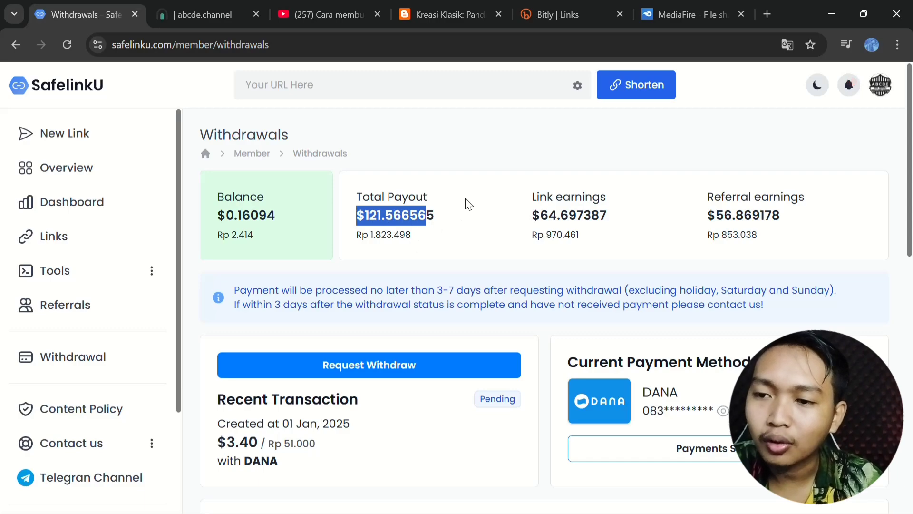
{"action": "scroll", "coordinate": [467, 201], "scroll_direction": "down", "scroll_amount": 2}
{"action": "scroll", "coordinate": [467, 202], "scroll_direction": "up", "scroll_amount": 2}
{"action": "left_click", "coordinate": [432, 152]}
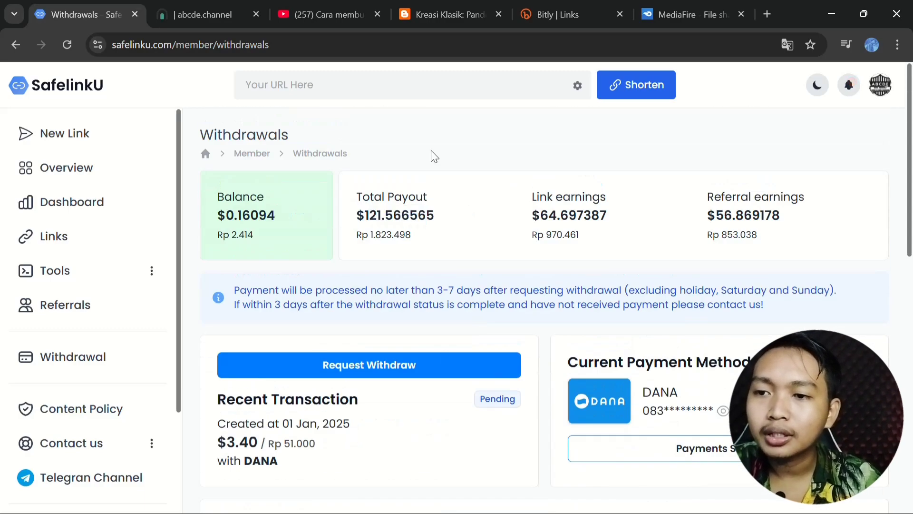
Open the product page of "Ebook Cari Cuan Dari Shortlink SafelinkU" from the abcde.channel Lynk store.
{"action": "left_click", "coordinate": [223, 7]}
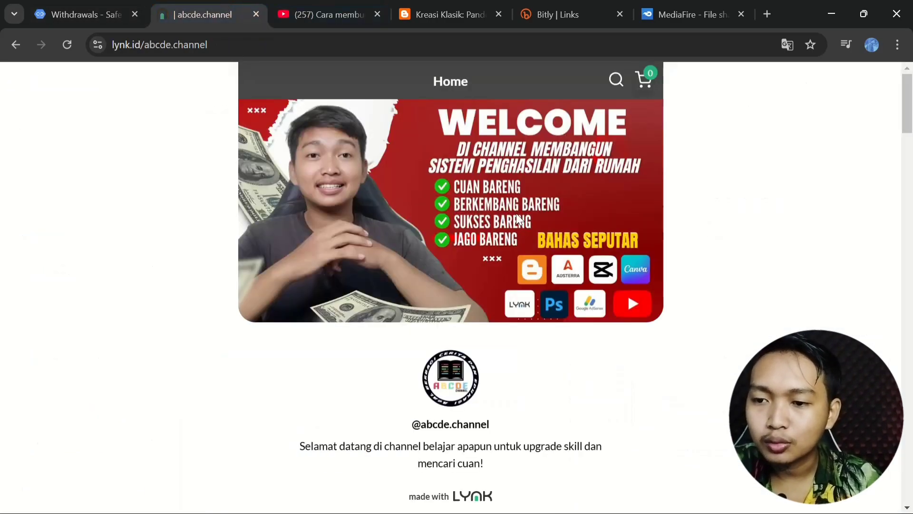
{"action": "scroll", "coordinate": [518, 219], "scroll_direction": "down", "scroll_amount": 8}
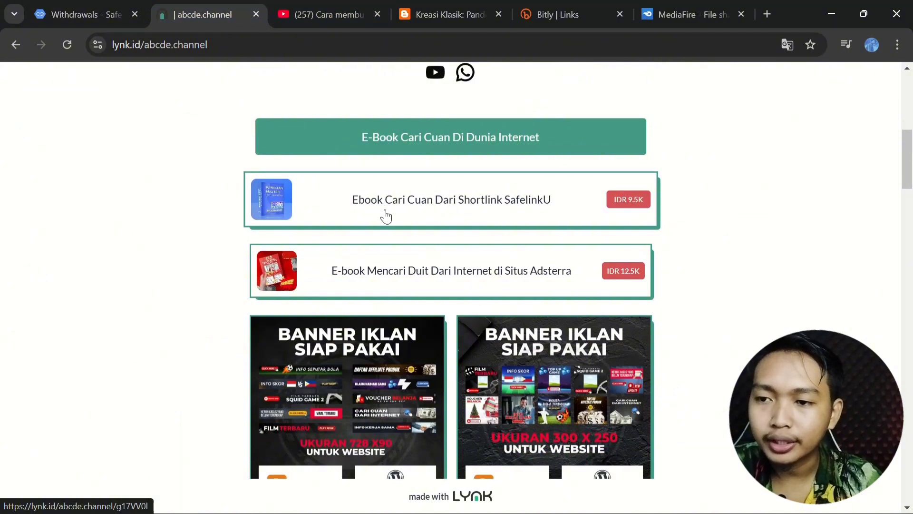
{"action": "left_click", "coordinate": [398, 211]}
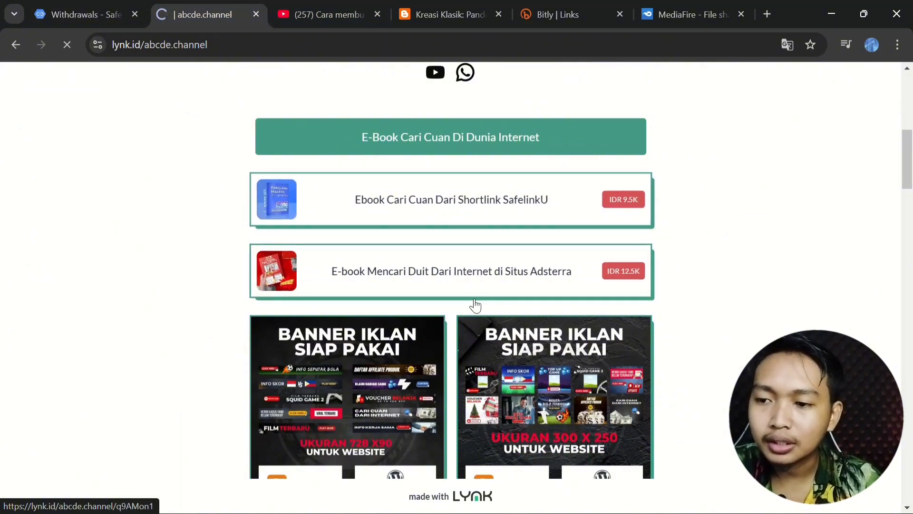
Read the SafelinkU e-book's topic list, focusing on creating links, sharing links and adding a payment method.
{"action": "scroll", "coordinate": [361, 364], "scroll_direction": "down", "scroll_amount": 5}
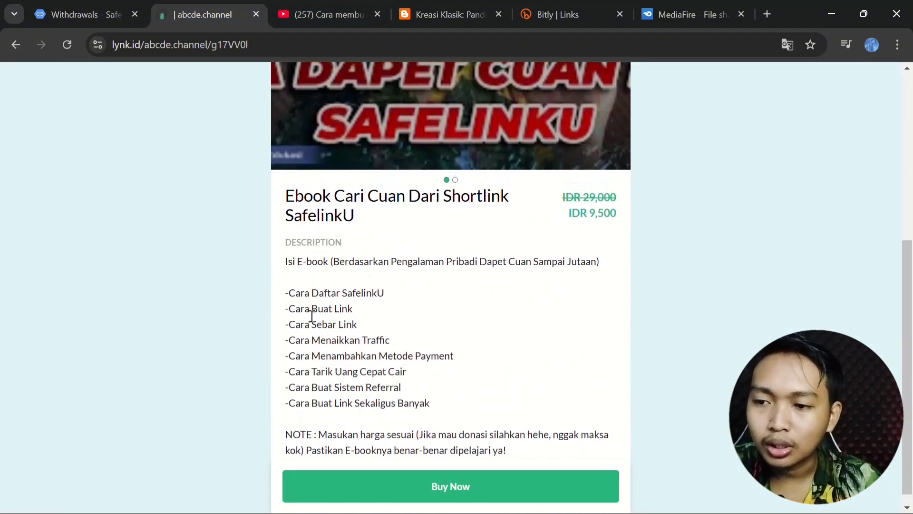
{"action": "left_click_drag", "start_coordinate": [312, 316], "coordinate": [408, 312]}
{"action": "left_click", "coordinate": [333, 324]}
{"action": "left_click_drag", "start_coordinate": [320, 355], "coordinate": [463, 355]}
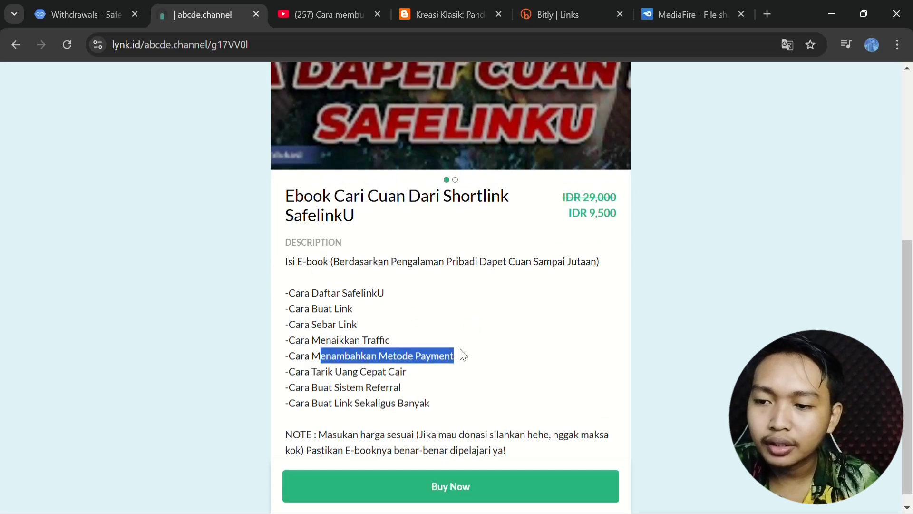
{"action": "left_click", "coordinate": [276, 352]}
{"action": "left_click_drag", "start_coordinate": [296, 355], "coordinate": [467, 356]}
{"action": "scroll", "coordinate": [436, 333], "scroll_direction": "down", "scroll_amount": 1}
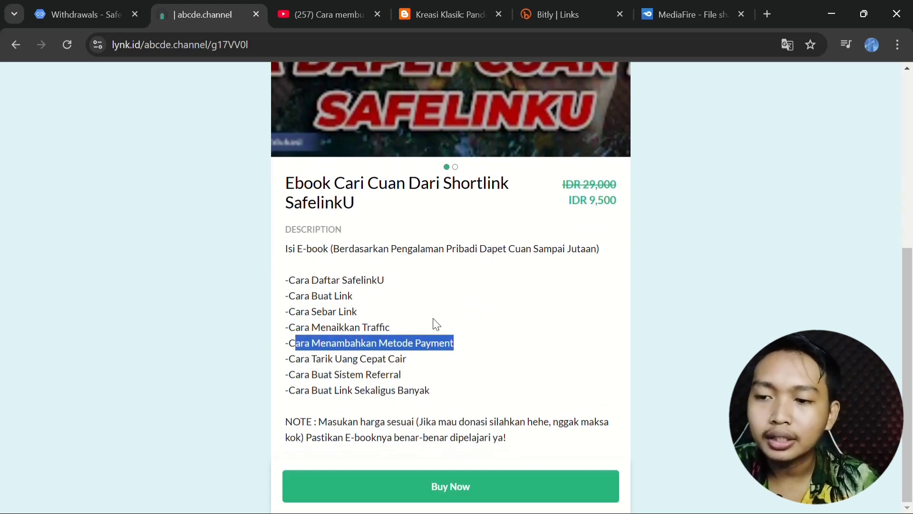
{"action": "left_click", "coordinate": [290, 308]}
{"action": "left_click_drag", "start_coordinate": [392, 311], "coordinate": [282, 317]}
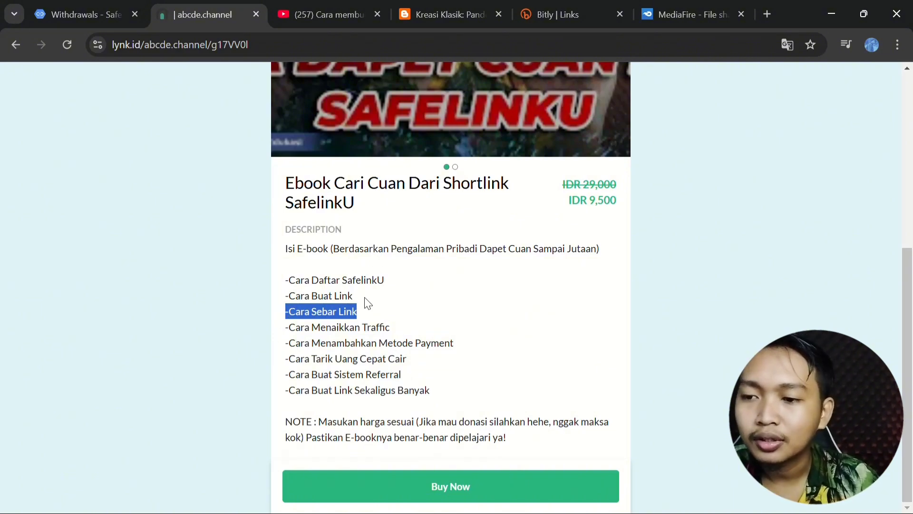
{"action": "left_click_drag", "start_coordinate": [355, 297], "coordinate": [363, 317]}
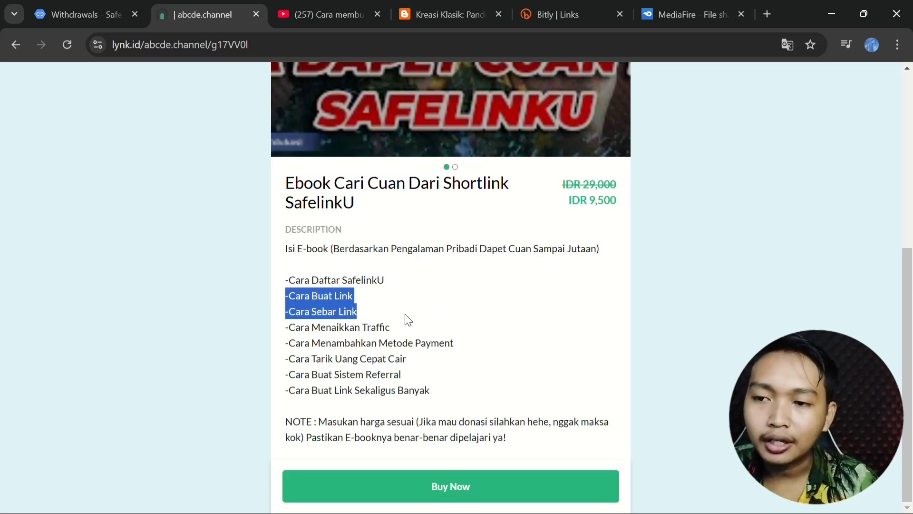
{"action": "scroll", "coordinate": [432, 286], "scroll_direction": "up", "scroll_amount": 5}
Return to the abcde.channel store page and look over the banner templates and e-books offered.
{"action": "left_click", "coordinate": [61, 9]}
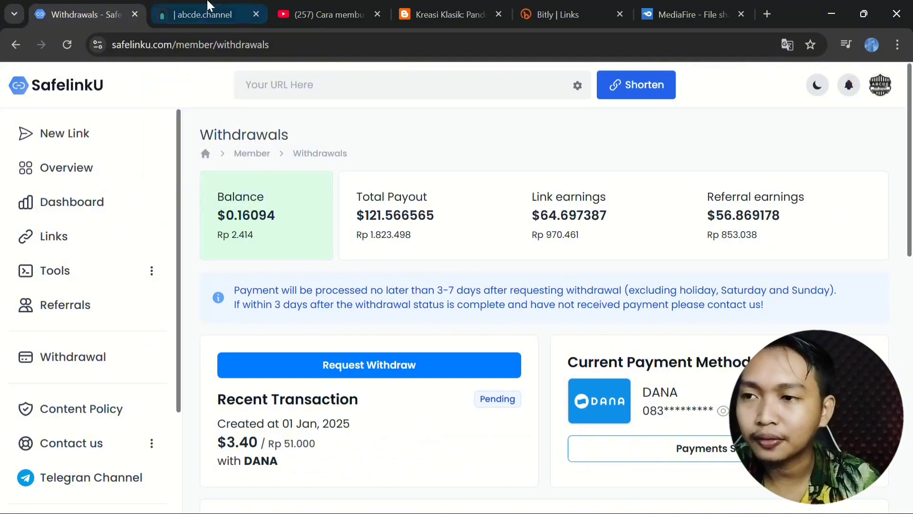
{"action": "left_click", "coordinate": [200, 12]}
{"action": "scroll", "coordinate": [278, 100], "scroll_direction": "up", "scroll_amount": 1}
{"action": "left_click", "coordinate": [282, 84]}
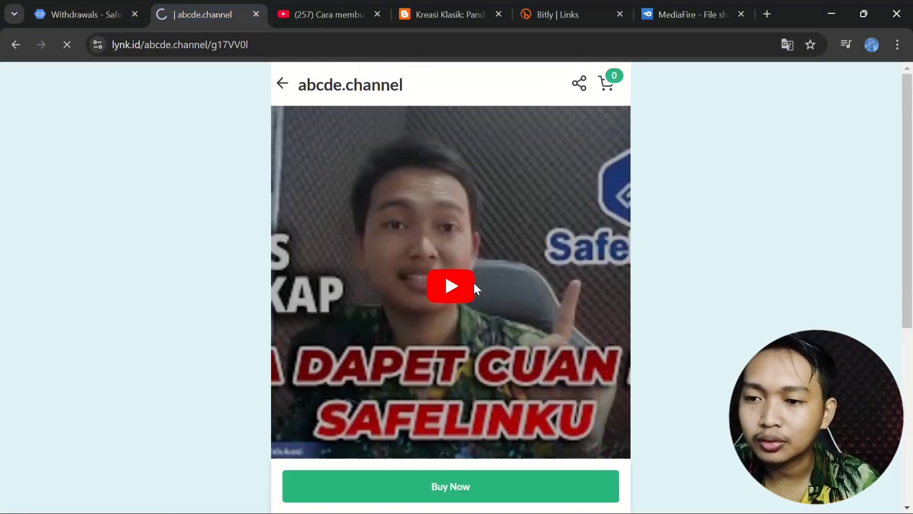
{"action": "scroll", "coordinate": [446, 261], "scroll_direction": "down", "scroll_amount": 20}
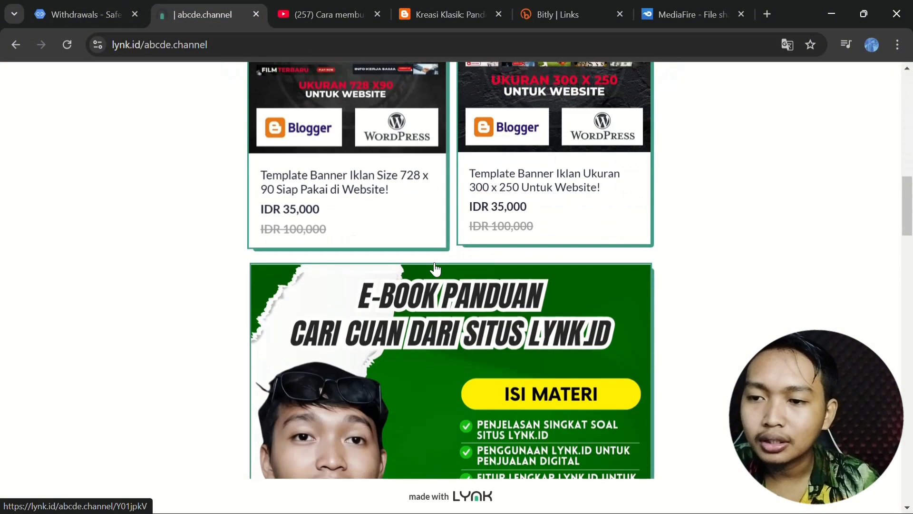
{"action": "scroll", "coordinate": [433, 269], "scroll_direction": "up", "scroll_amount": 12}
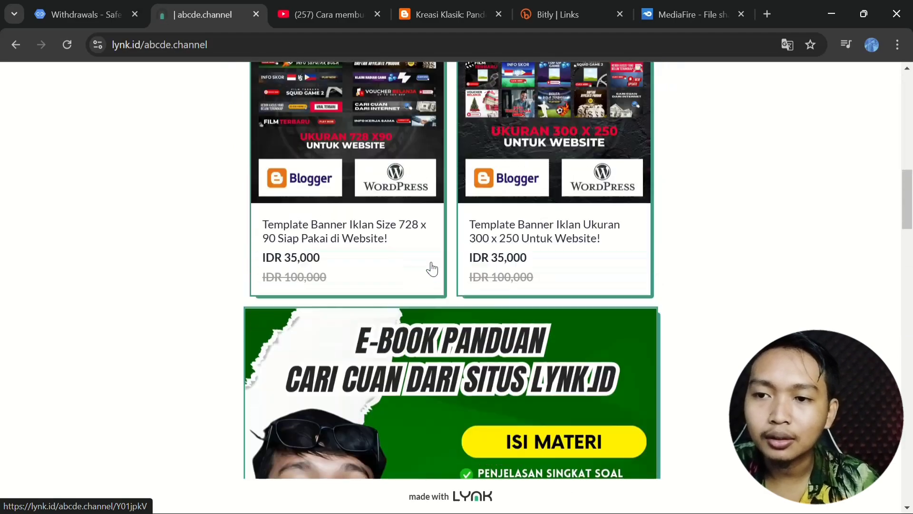
{"action": "scroll", "coordinate": [446, 246], "scroll_direction": "up", "scroll_amount": 6}
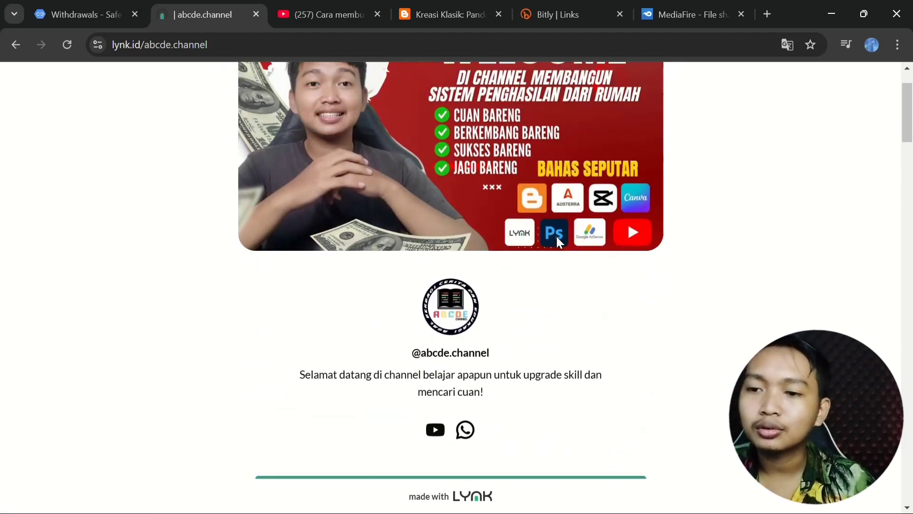
Revisit the YouTube video, the blog article, the MediaFire shared files and the Poster Cover-19 link details in Bitly.
{"action": "left_click", "coordinate": [350, 5]}
{"action": "left_click", "coordinate": [447, 15]}
{"action": "left_click", "coordinate": [328, 14]}
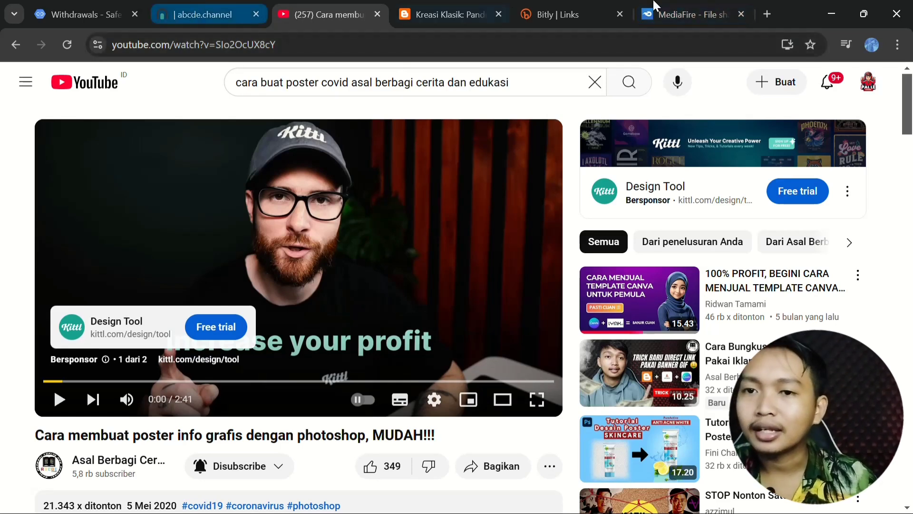
{"action": "left_click", "coordinate": [661, 11]}
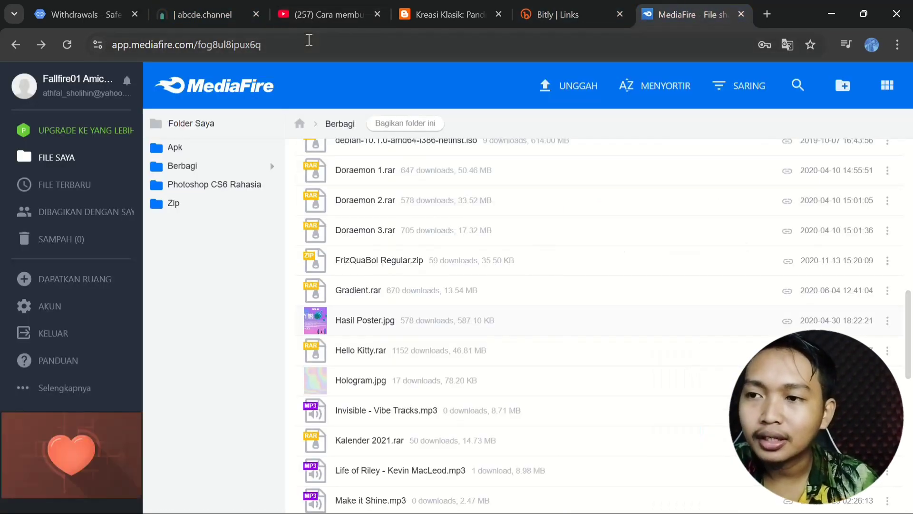
{"action": "scroll", "coordinate": [442, 265], "scroll_direction": "down", "scroll_amount": 1}
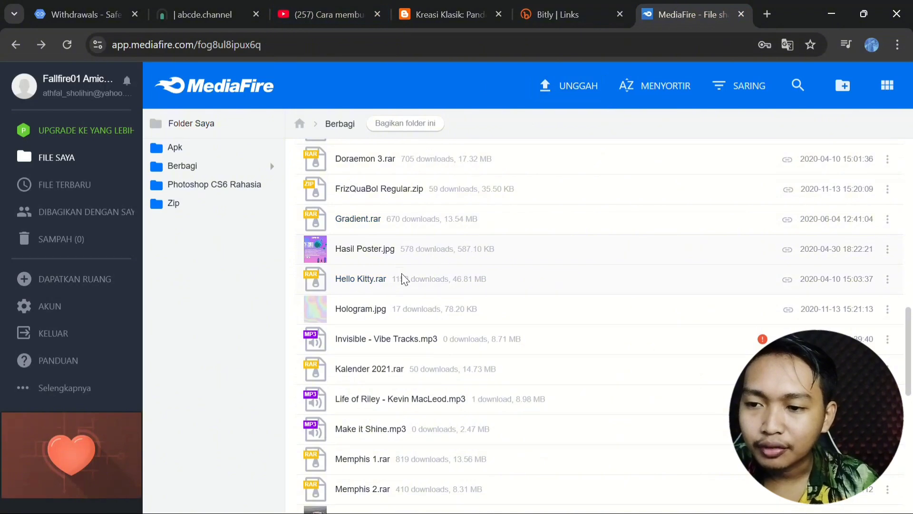
{"action": "left_click", "coordinate": [558, 15]}
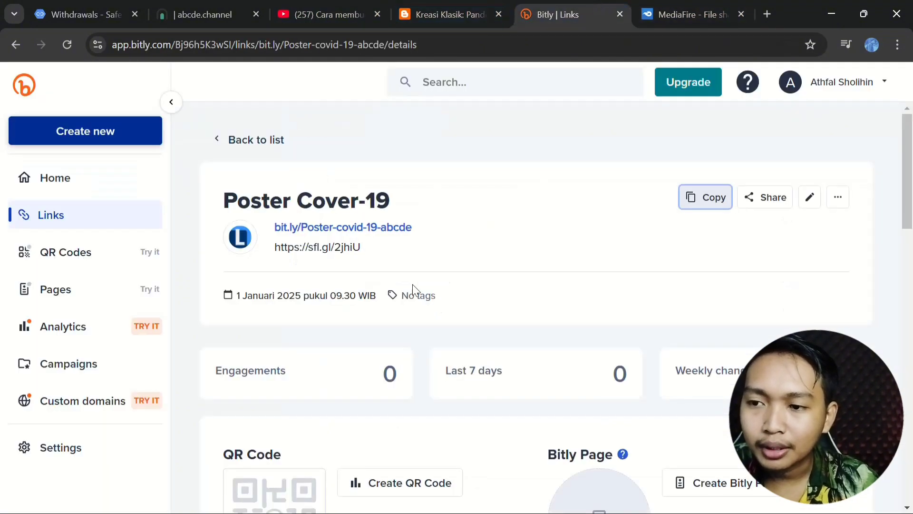
Review the Poster Cover-19 link's statistics and change history, and look through the full list of shortened MediaFire links in Bitly.
{"action": "scroll", "coordinate": [395, 310], "scroll_direction": "down", "scroll_amount": 10}
{"action": "scroll", "coordinate": [283, 326], "scroll_direction": "down", "scroll_amount": 5}
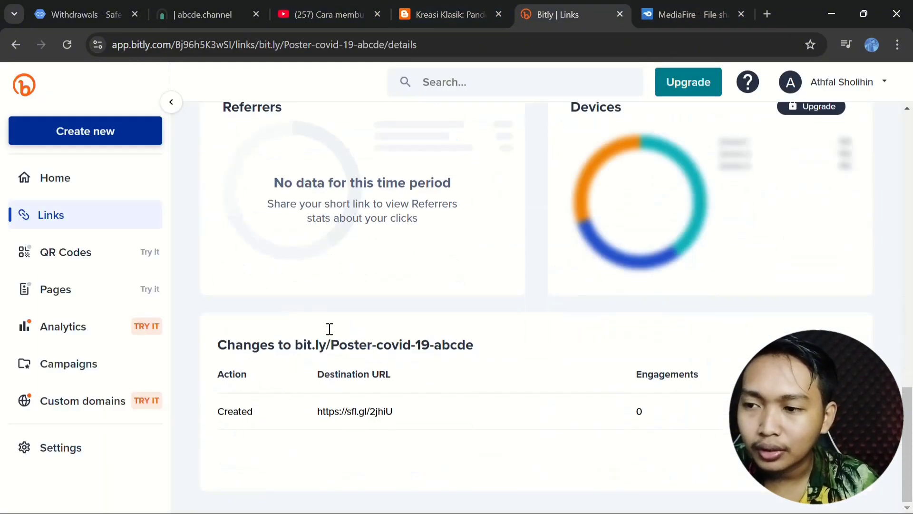
{"action": "left_click", "coordinate": [84, 224]}
{"action": "scroll", "coordinate": [355, 338], "scroll_direction": "down", "scroll_amount": 5}
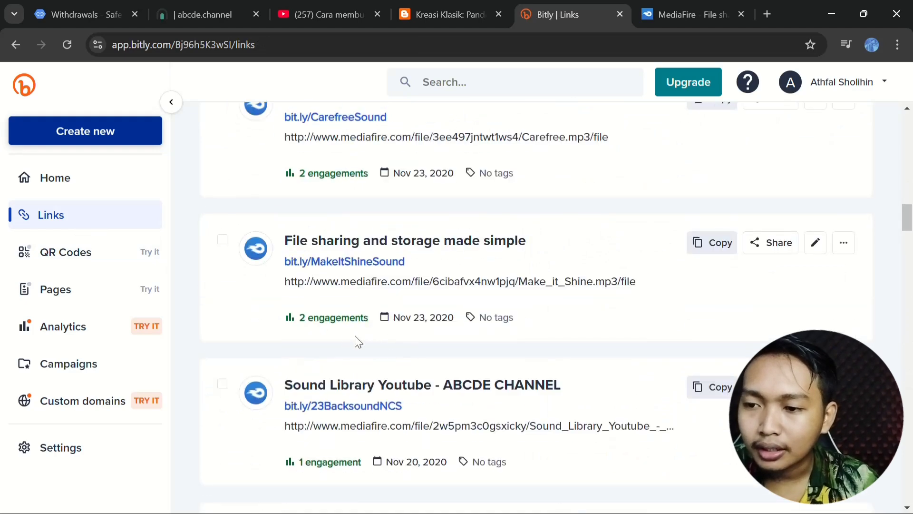
Switch to SafelinkU's Withdrawals page and review the balance, total payout and earnings figures.
{"action": "left_click", "coordinate": [95, 14]}
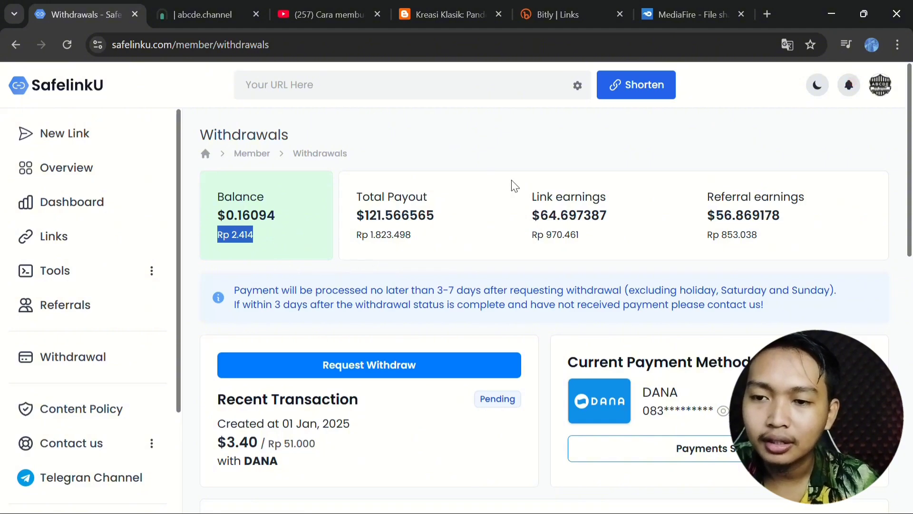
{"action": "left_click", "coordinate": [375, 257]}
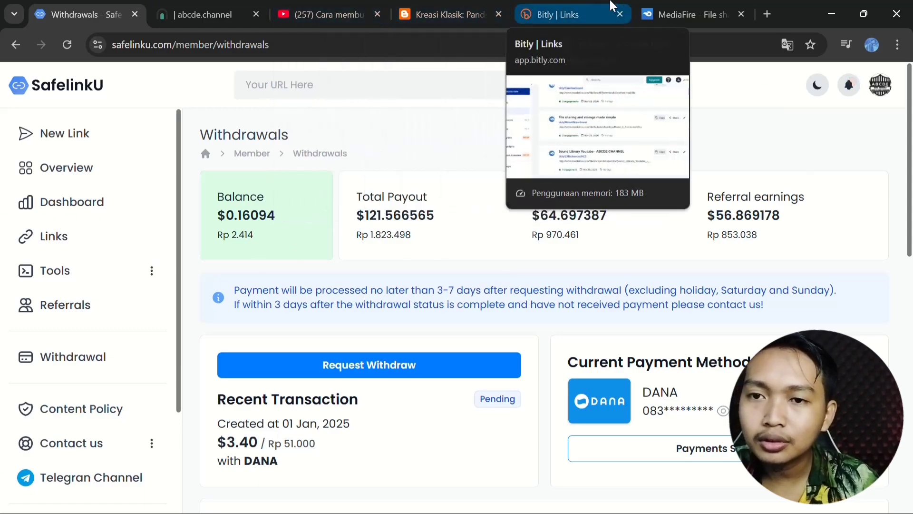
{"action": "left_click", "coordinate": [623, 8]}
Switch to the abcde.channel Lynk store and browse its e-books, YouTube thumbnail templates and Canva courses, including the SafelinkU e-book listing.
{"action": "left_click", "coordinate": [228, 6]}
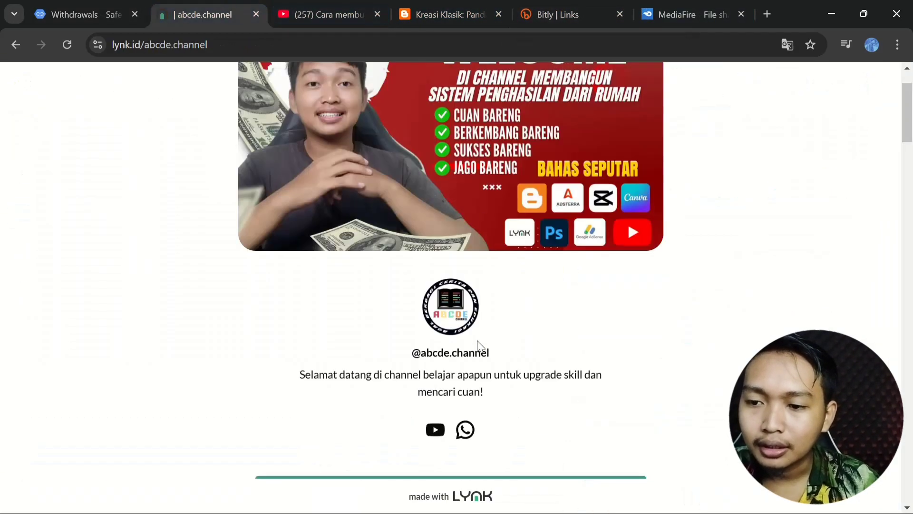
{"action": "scroll", "coordinate": [478, 345], "scroll_direction": "down", "scroll_amount": 7}
{"action": "scroll", "coordinate": [457, 238], "scroll_direction": "down", "scroll_amount": 10}
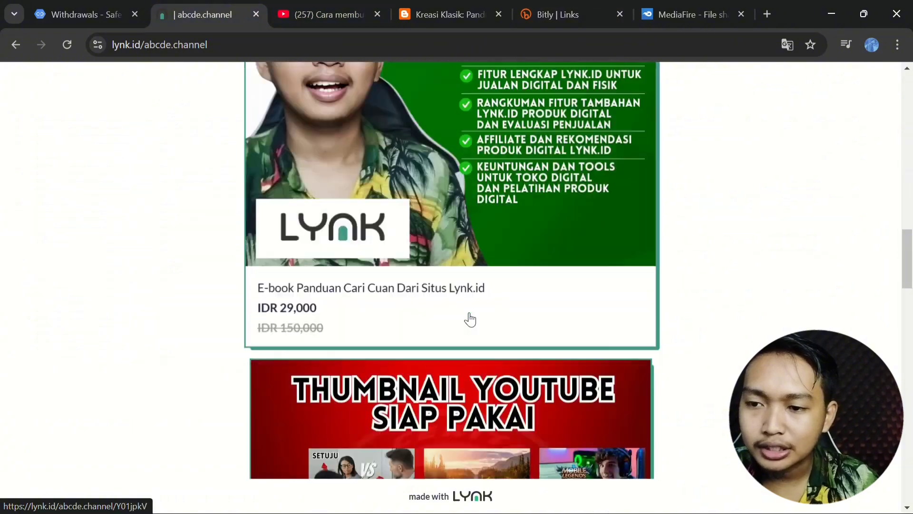
{"action": "scroll", "coordinate": [470, 320], "scroll_direction": "down", "scroll_amount": 20}
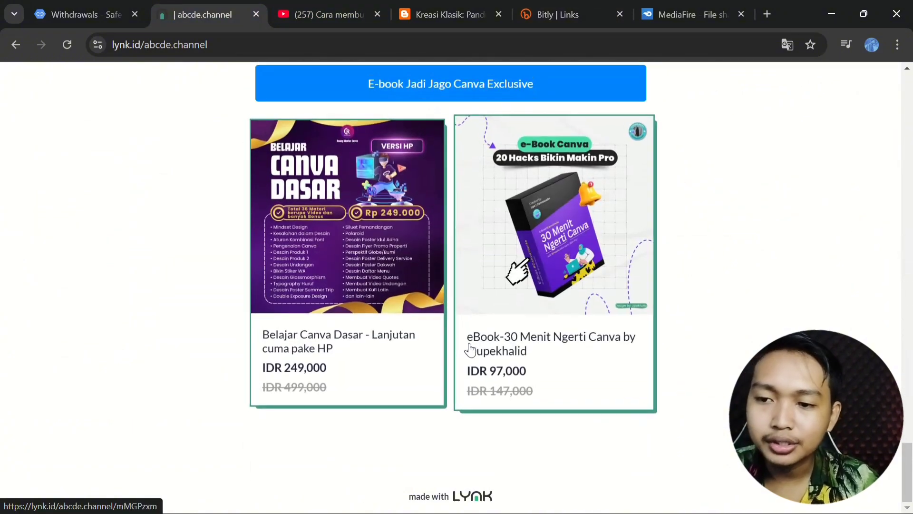
{"action": "scroll", "coordinate": [490, 347], "scroll_direction": "up", "scroll_amount": 15}
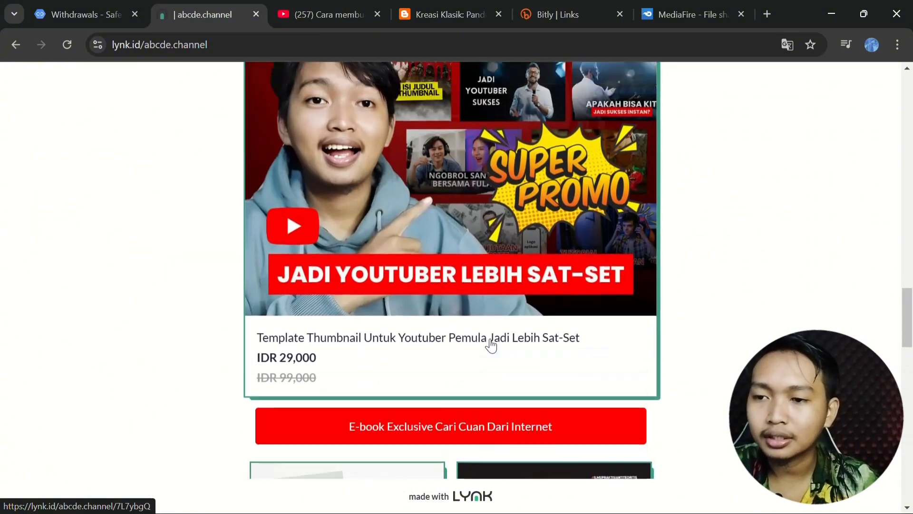
{"action": "scroll", "coordinate": [492, 345], "scroll_direction": "up", "scroll_amount": 15}
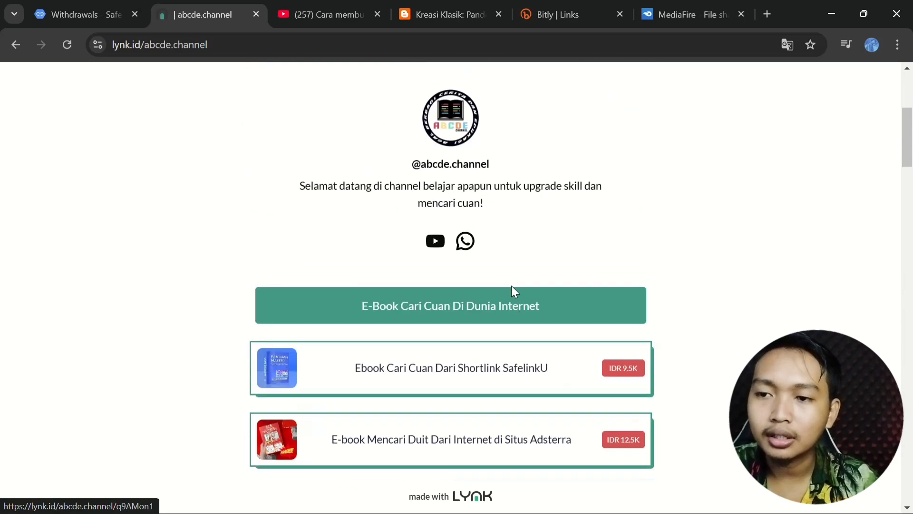
{"action": "scroll", "coordinate": [512, 285], "scroll_direction": "up", "scroll_amount": 1}
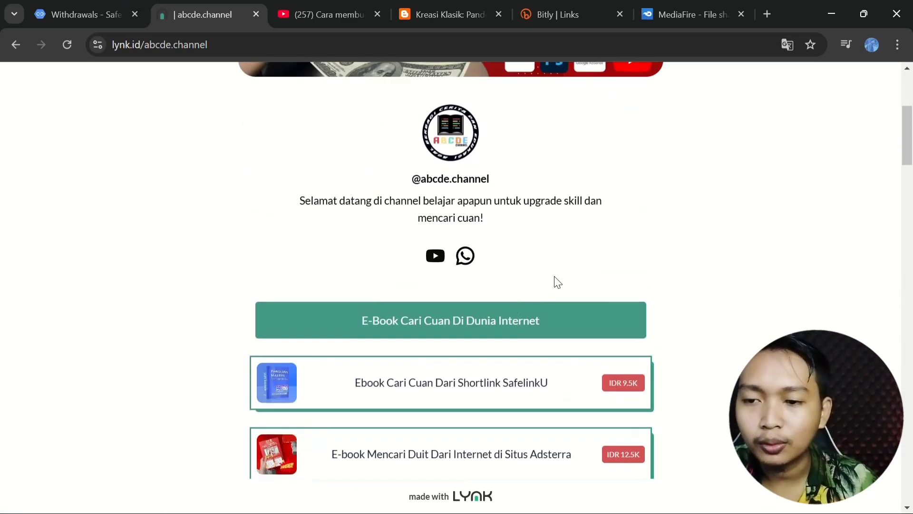
{"action": "scroll", "coordinate": [558, 282], "scroll_direction": "down", "scroll_amount": 3}
{"action": "scroll", "coordinate": [638, 248], "scroll_direction": "down", "scroll_amount": 3}
Return to SafelinkU's Withdrawals page and look over the earnings summary and the recent DANA transaction.
{"action": "left_click", "coordinate": [118, 6]}
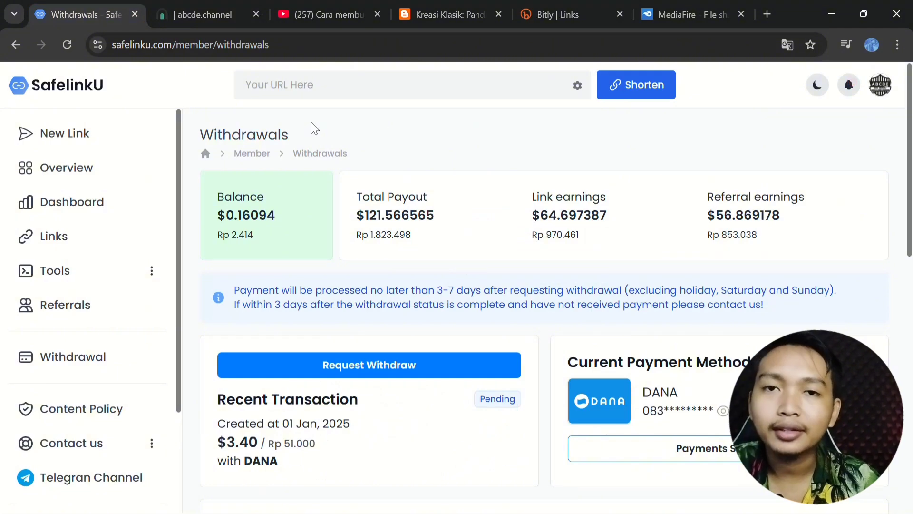
{"action": "scroll", "coordinate": [476, 312], "scroll_direction": "down", "scroll_amount": 3}
{"action": "scroll", "coordinate": [512, 330], "scroll_direction": "up", "scroll_amount": 3}
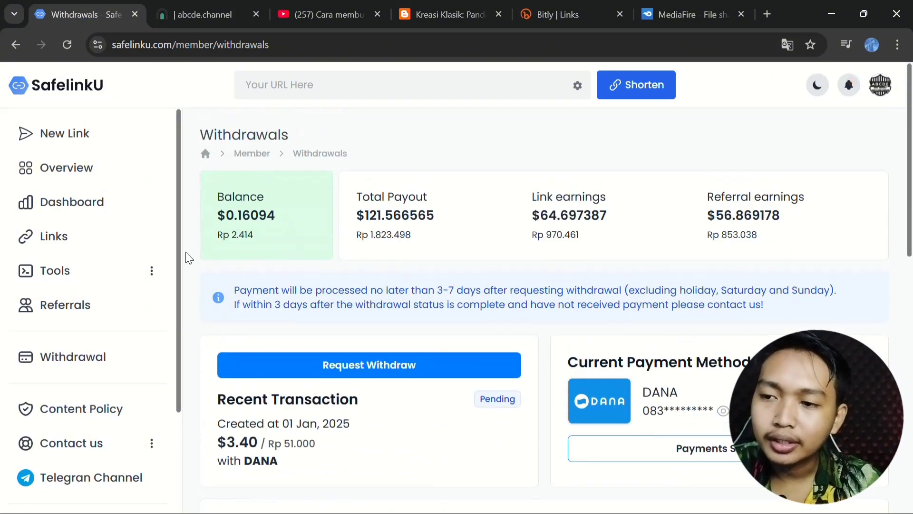